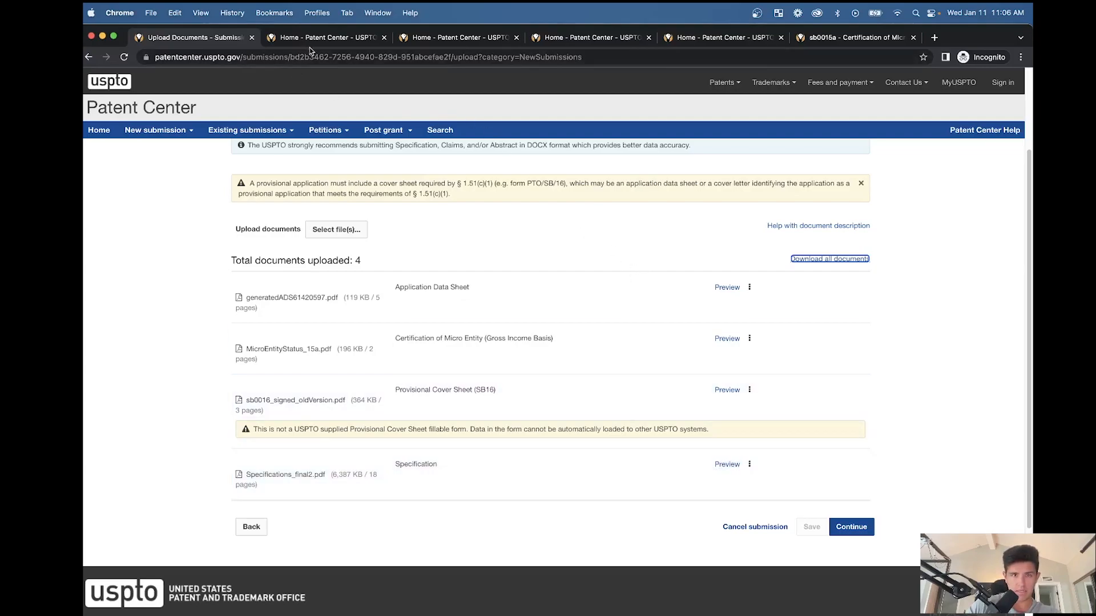
Close the five extra browser tabs so that only the Upload Documents submission page stays open
click(349, 38)
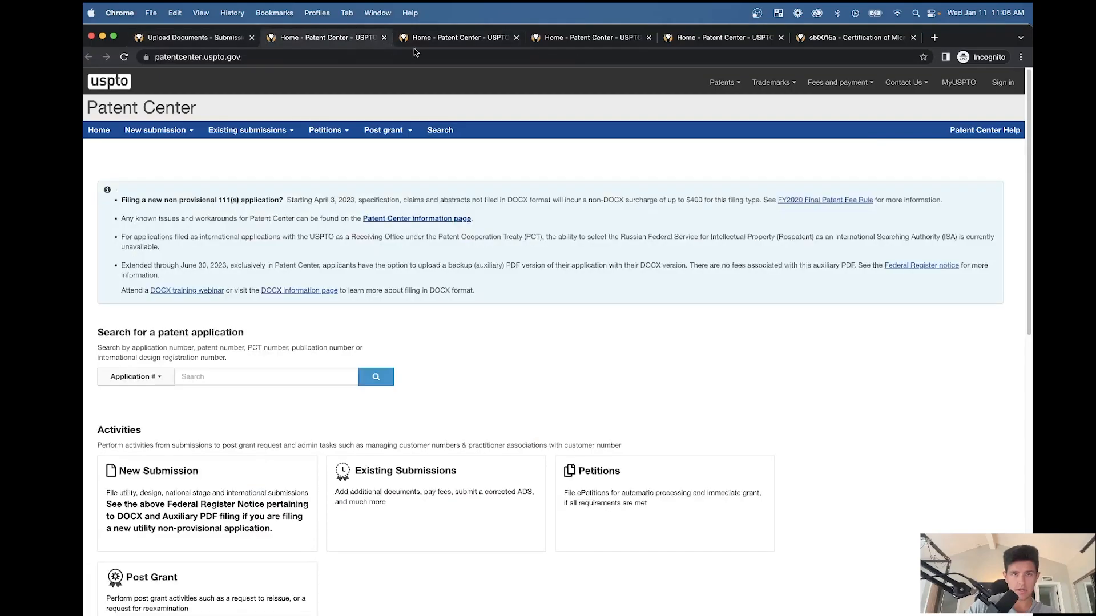
click(384, 37)
click(384, 38)
click(385, 39)
click(384, 38)
click(384, 38)
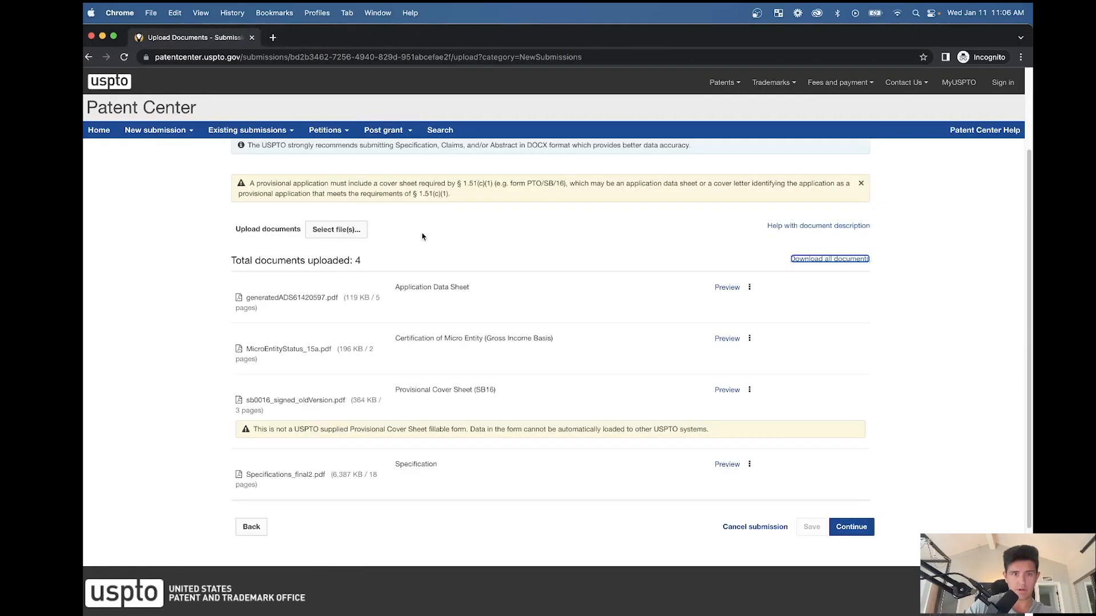
Try to open the Application Data Sheet preview in a separate browser tab, and close that tab
right_click(727, 288)
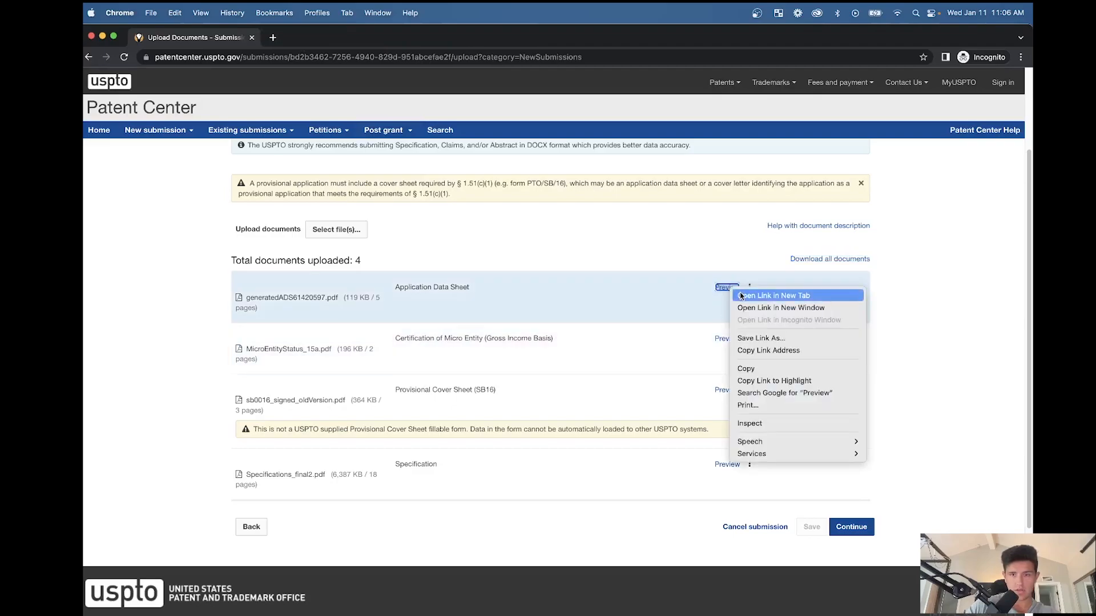
click(759, 295)
click(342, 38)
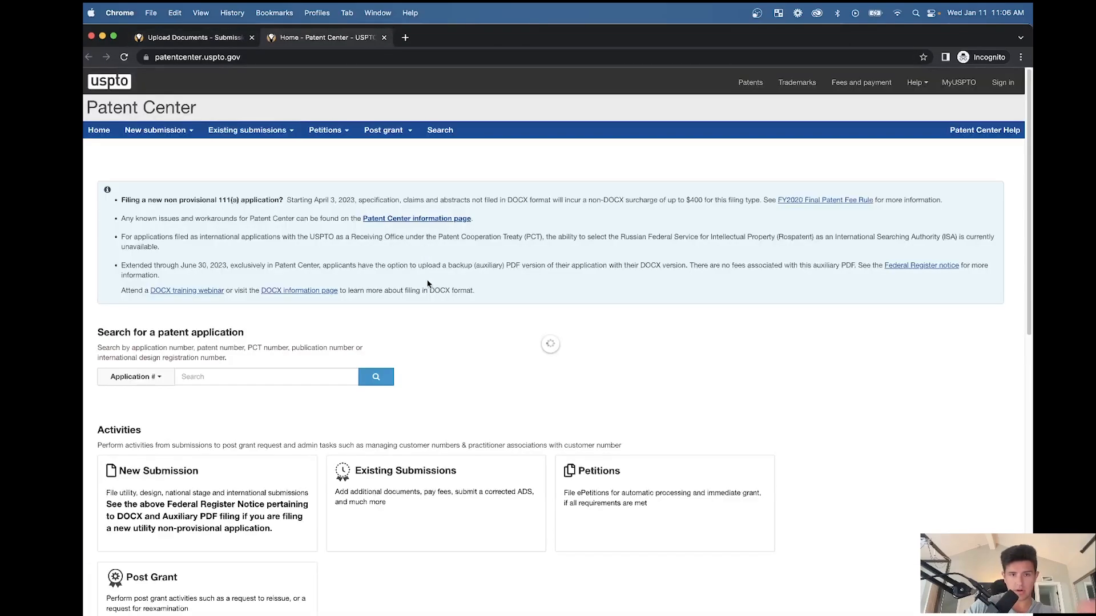
scroll(483, 336, down, 15)
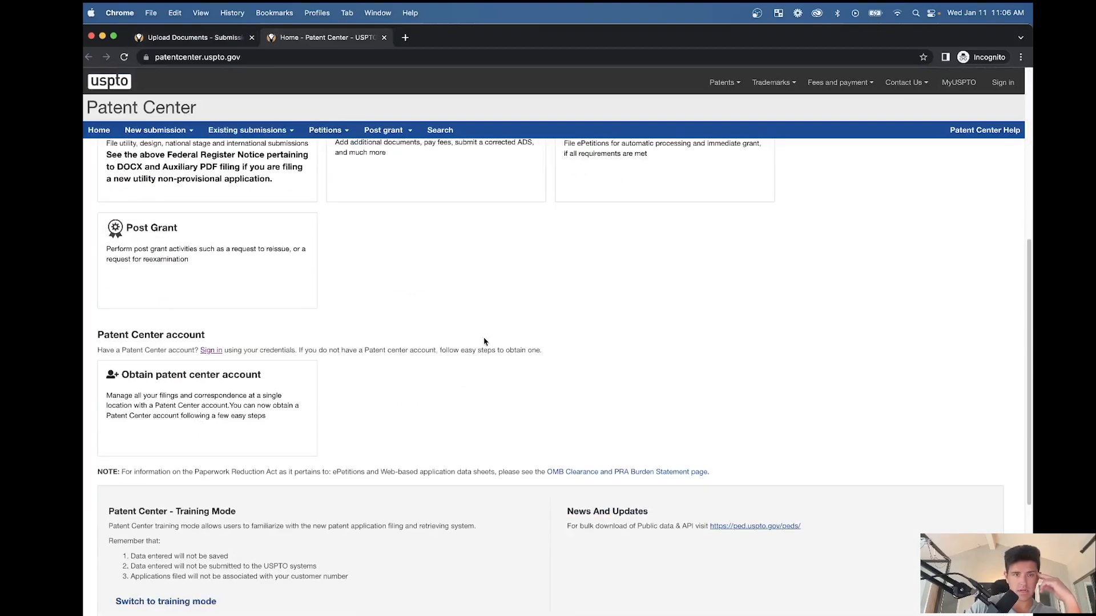
scroll(480, 342, up, 15)
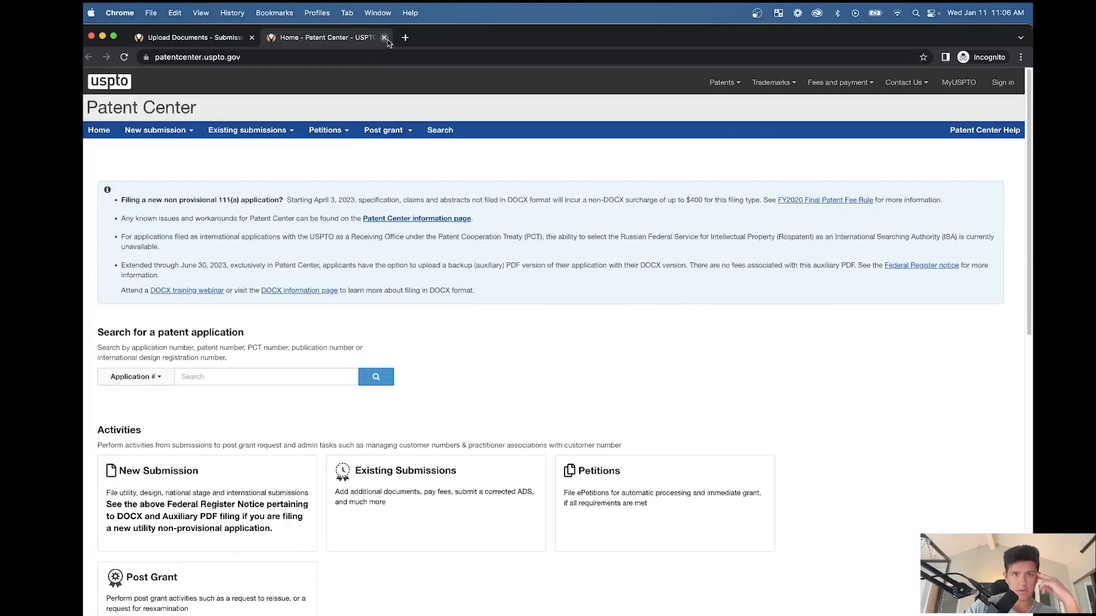
click(383, 37)
Try to open the Certification of Micro Entity preview in a separate browser tab, and close that tab
right_click(726, 339)
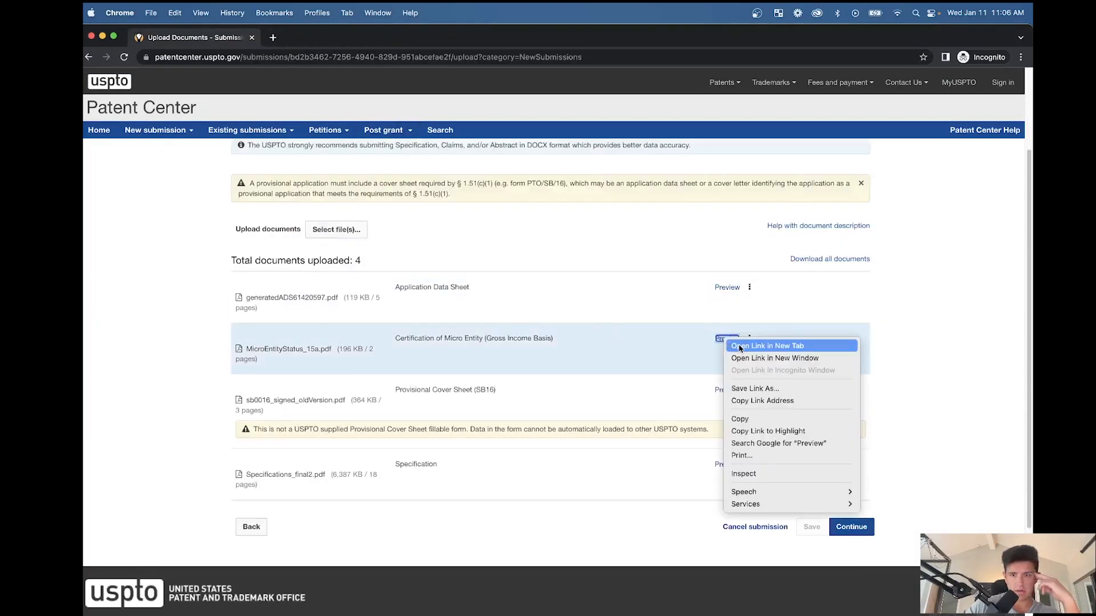
click(748, 345)
click(323, 37)
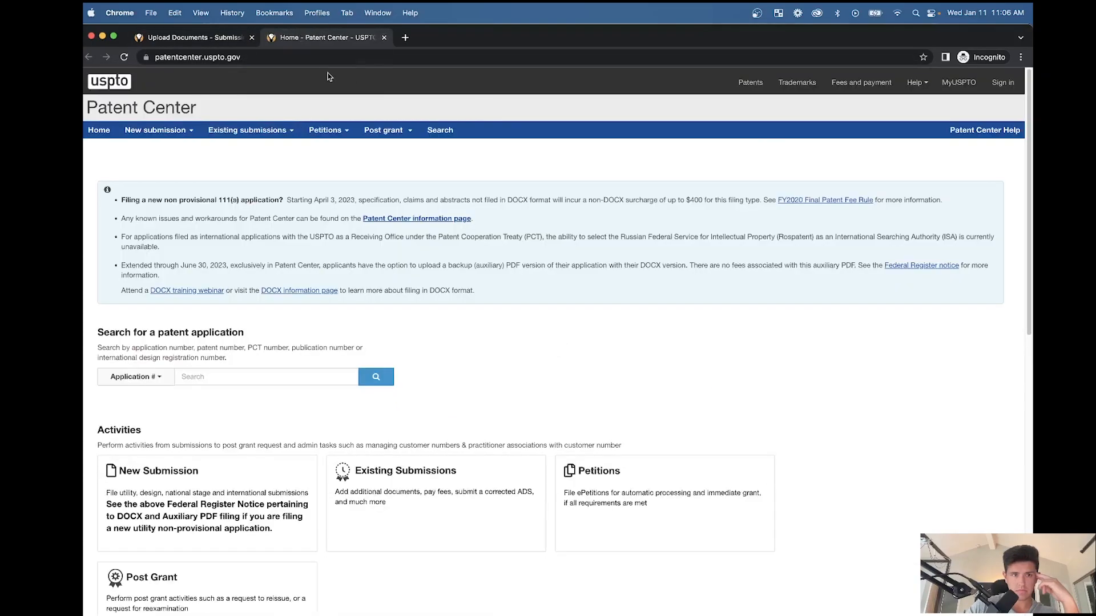
click(383, 37)
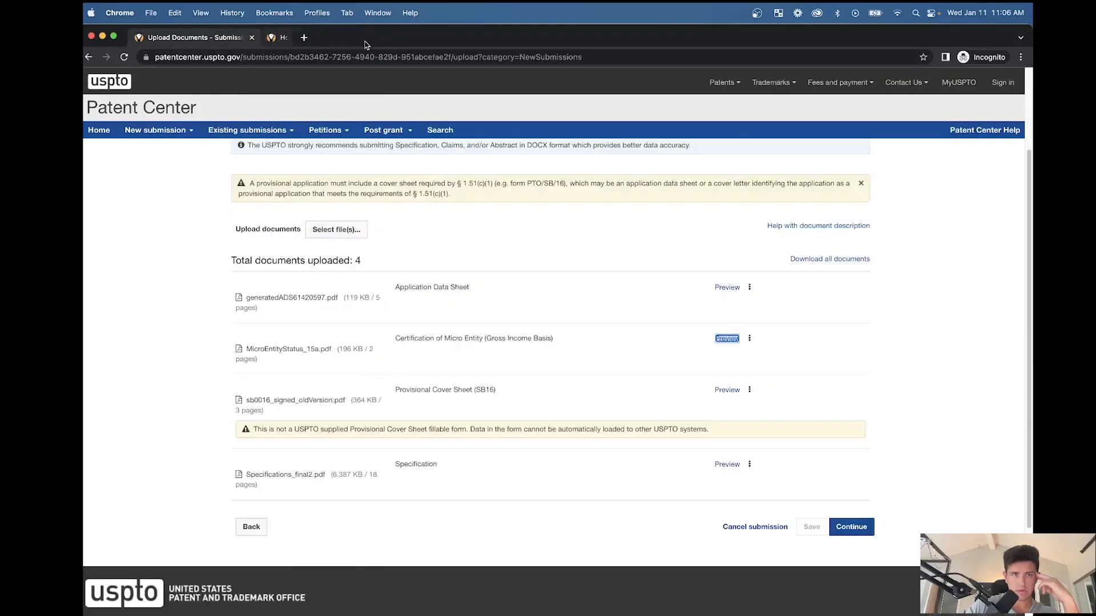
Preview the uploaded Application Data Sheet and review its inventor information and application information sections
click(727, 288)
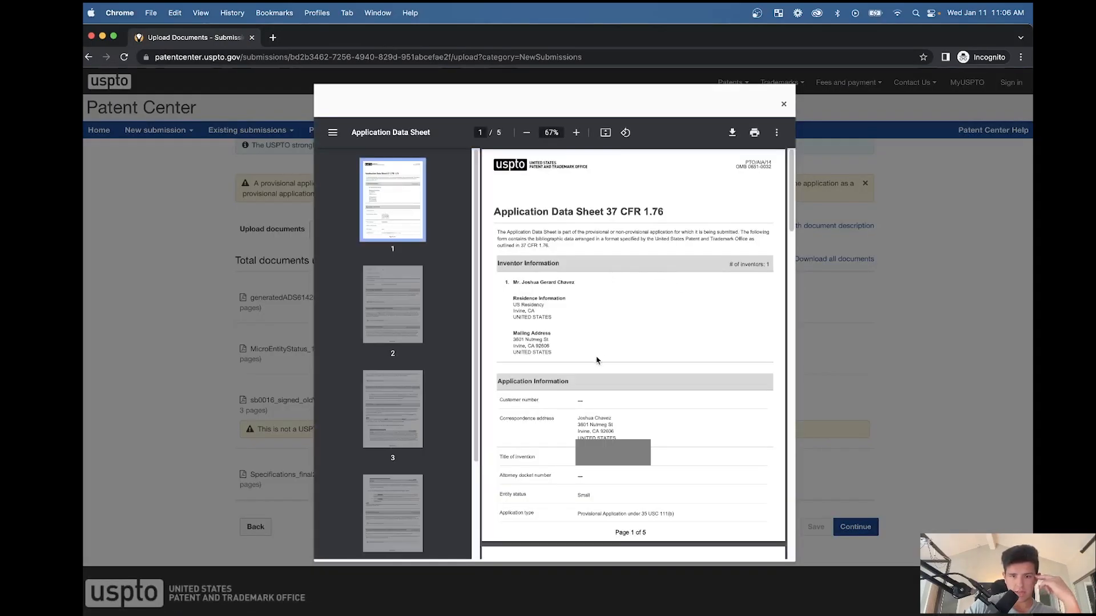
scroll(602, 314, down, 4)
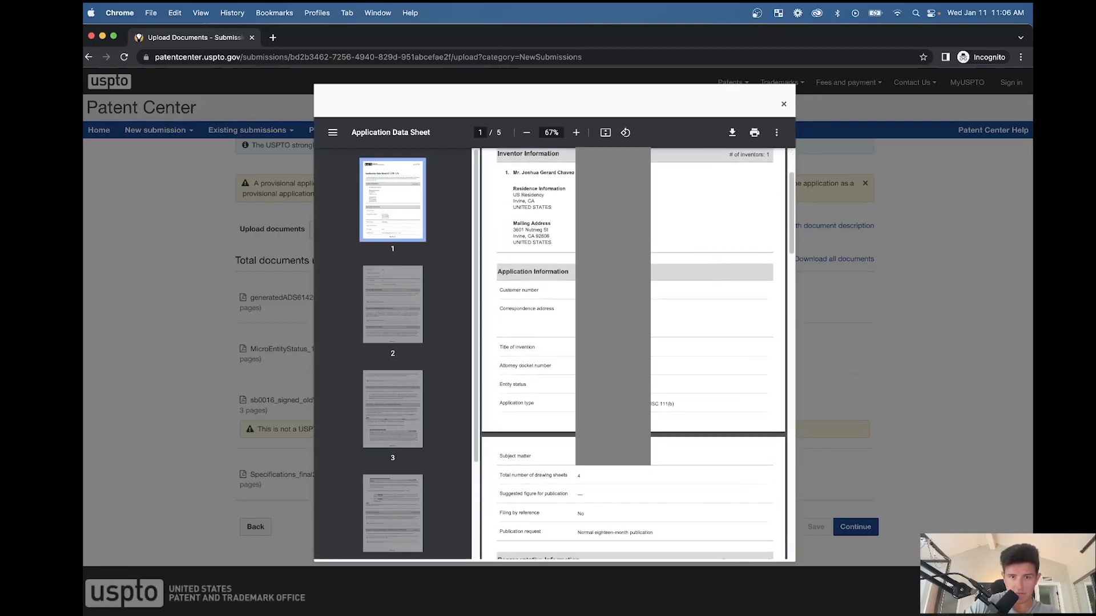
scroll(714, 354, down, 1)
scroll(632, 353, down, 2)
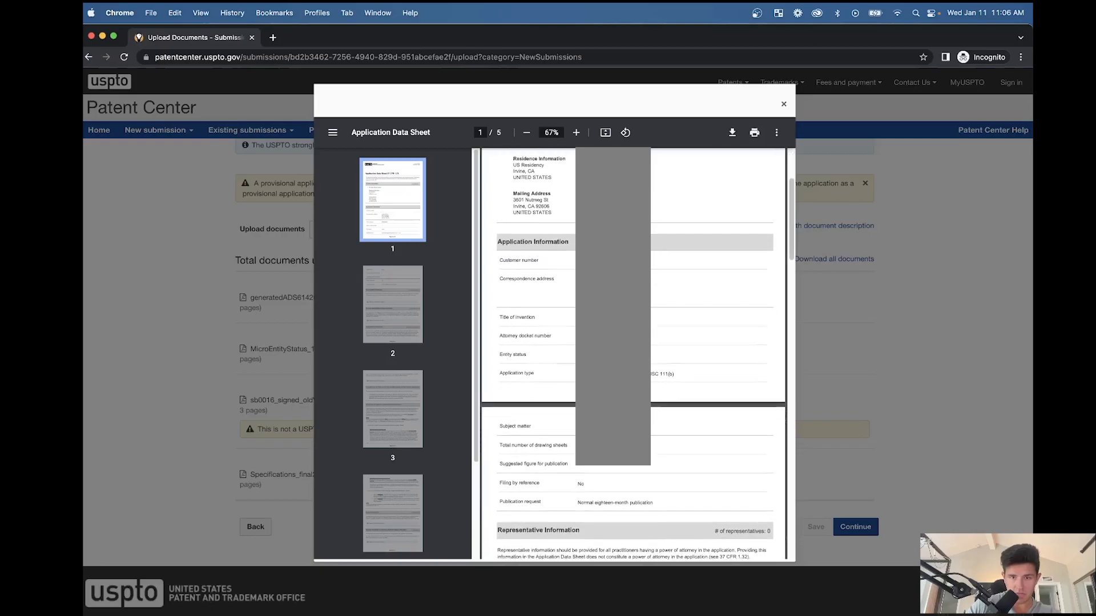
scroll(633, 354, down, 4)
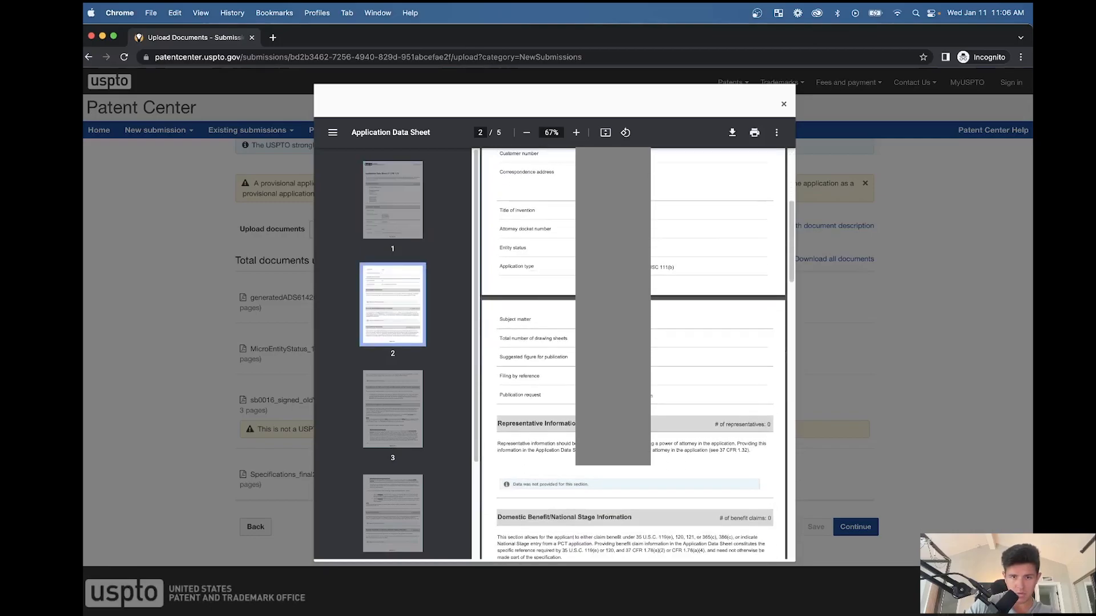
scroll(713, 354, down, 1)
scroll(632, 353, down, 1)
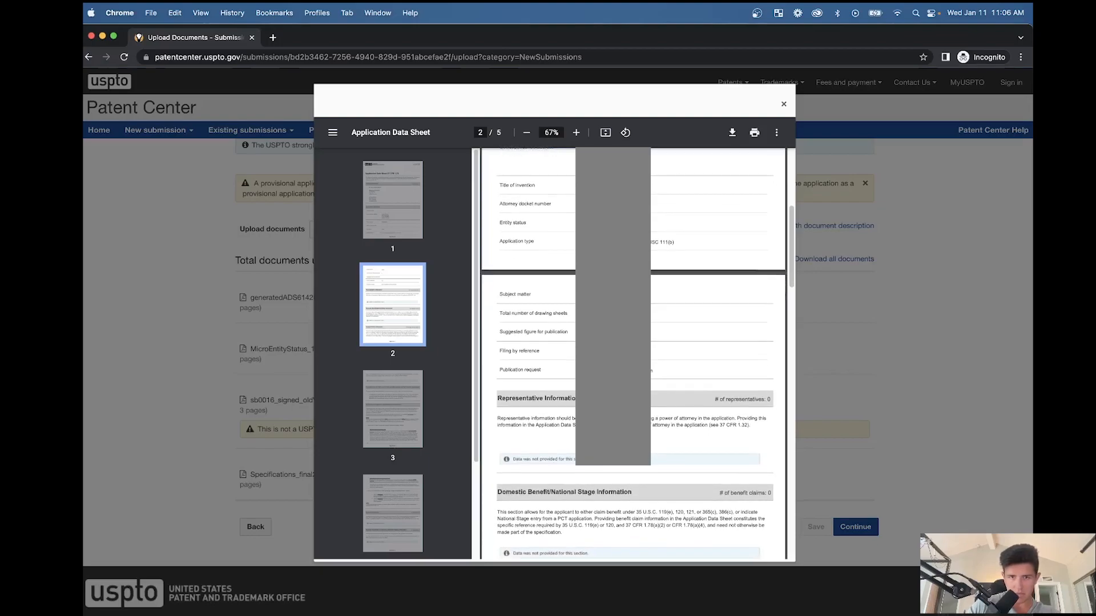
Review the rest of the Application Data Sheet, from representative information through the signature section, and close the preview
scroll(594, 318, down, 5)
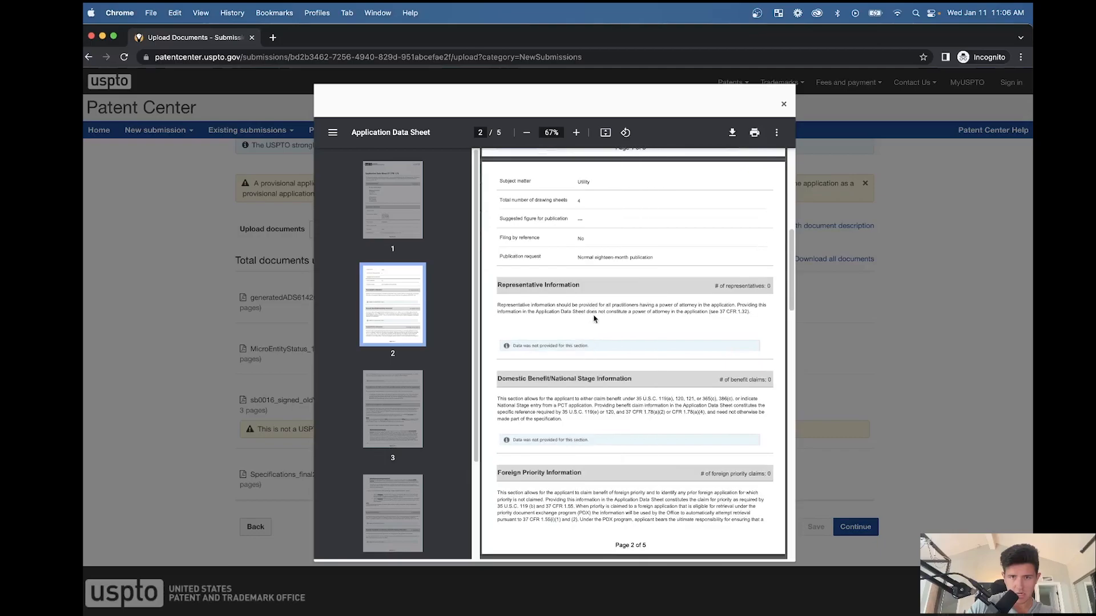
scroll(630, 357, down, 6)
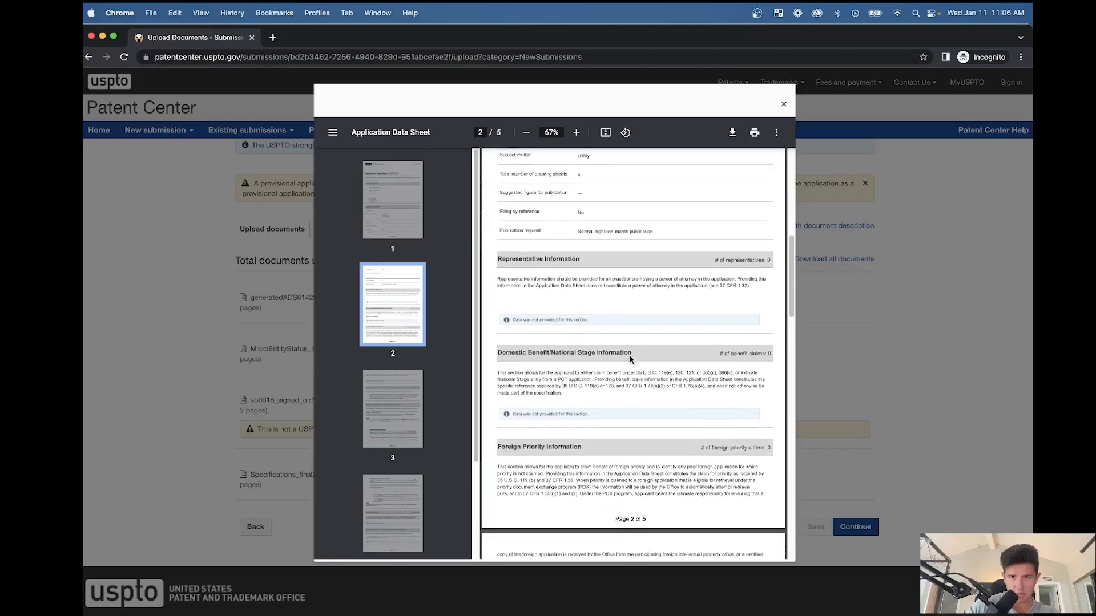
scroll(630, 356, down, 12)
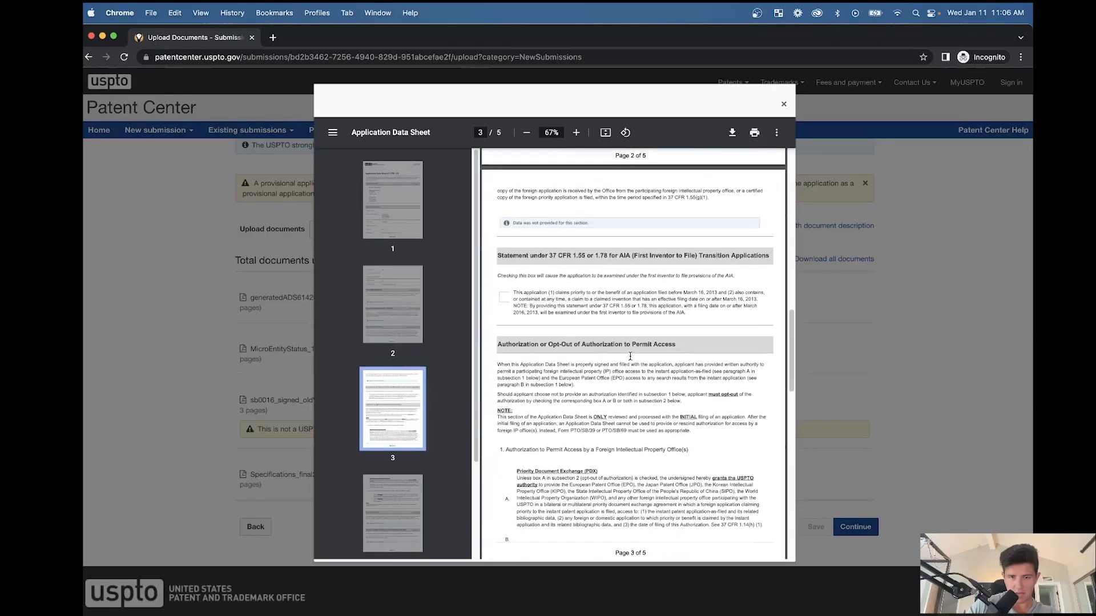
scroll(632, 360, down, 14)
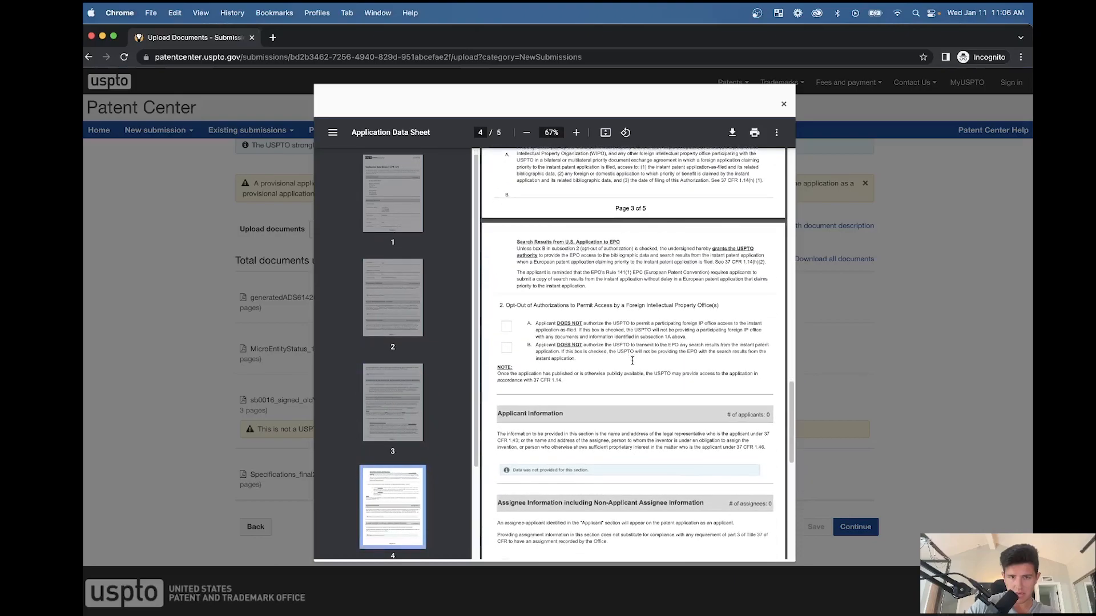
scroll(632, 361, down, 14)
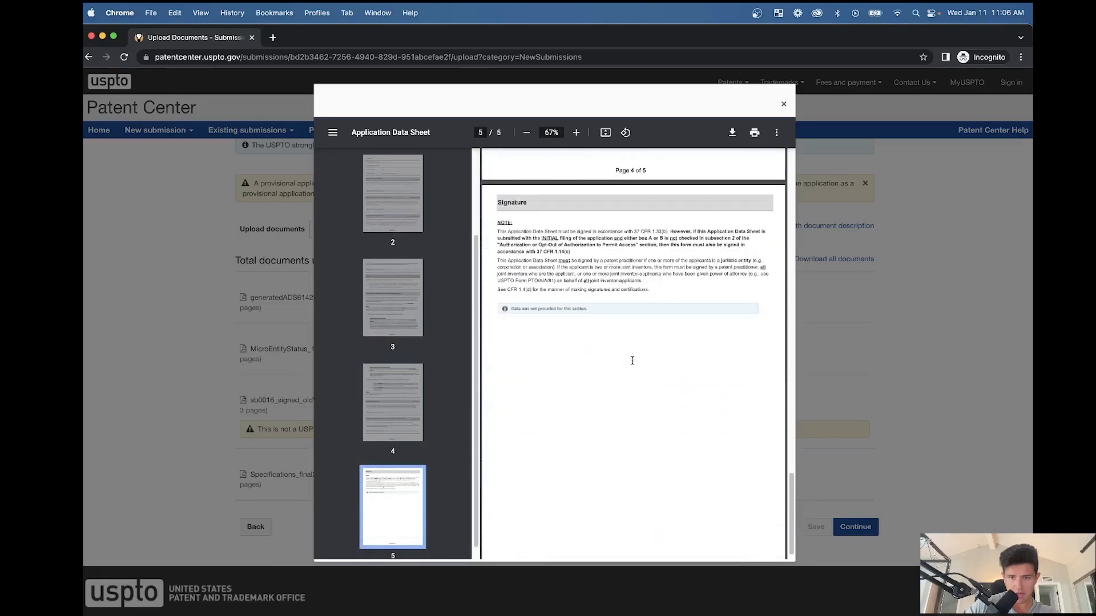
click(783, 104)
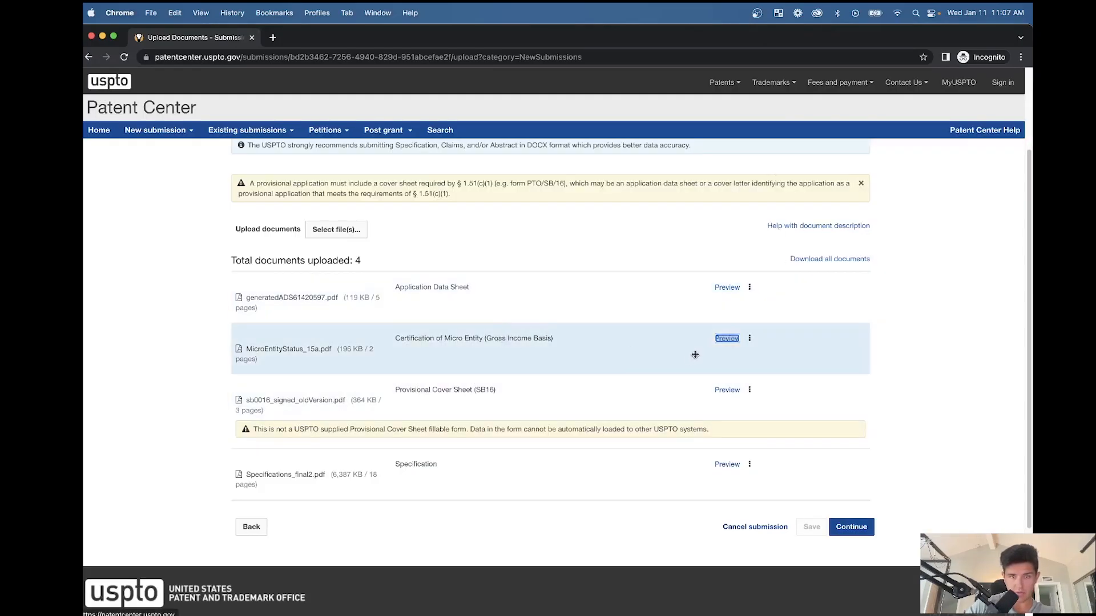
Preview the Certification of Micro Entity (Gross Income Basis), check its certifications, signature block and second page, and close it
click(727, 339)
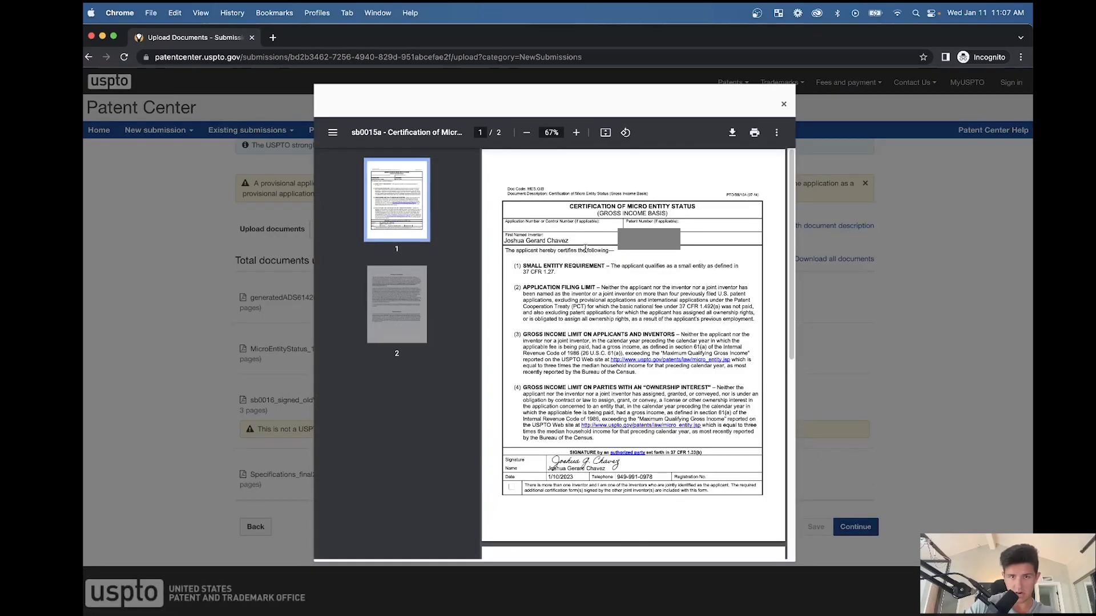
scroll(653, 294, down, 3)
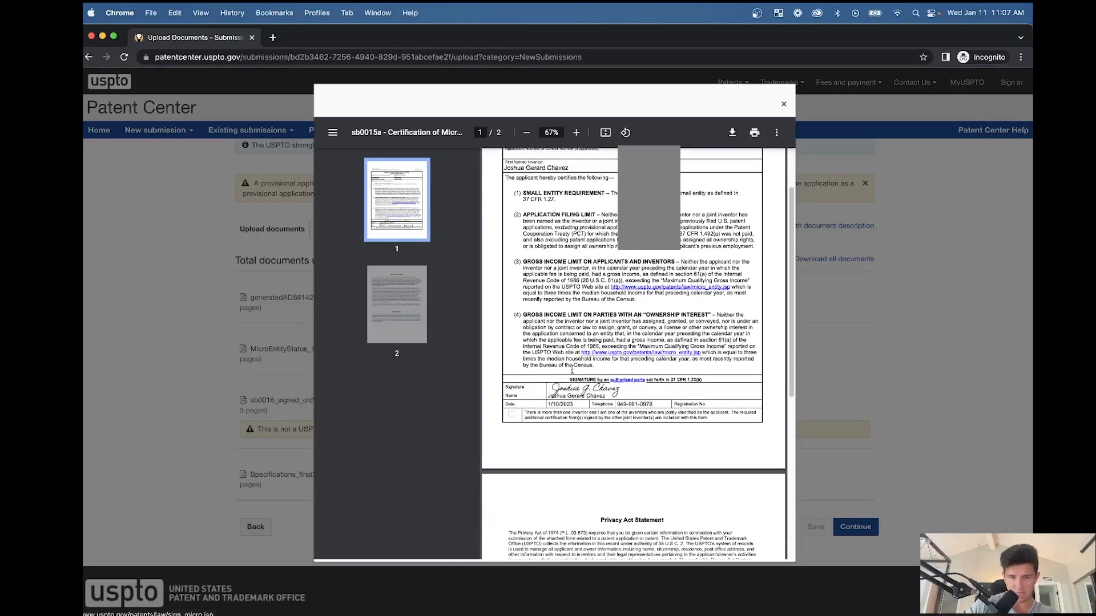
scroll(631, 435, down, 8)
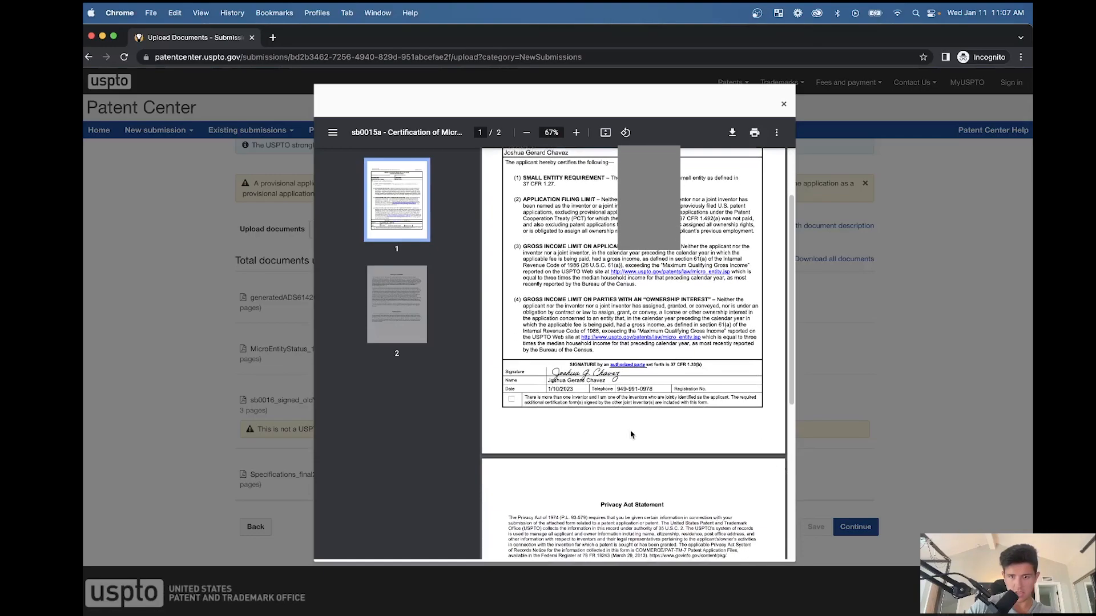
scroll(632, 402, down, 5)
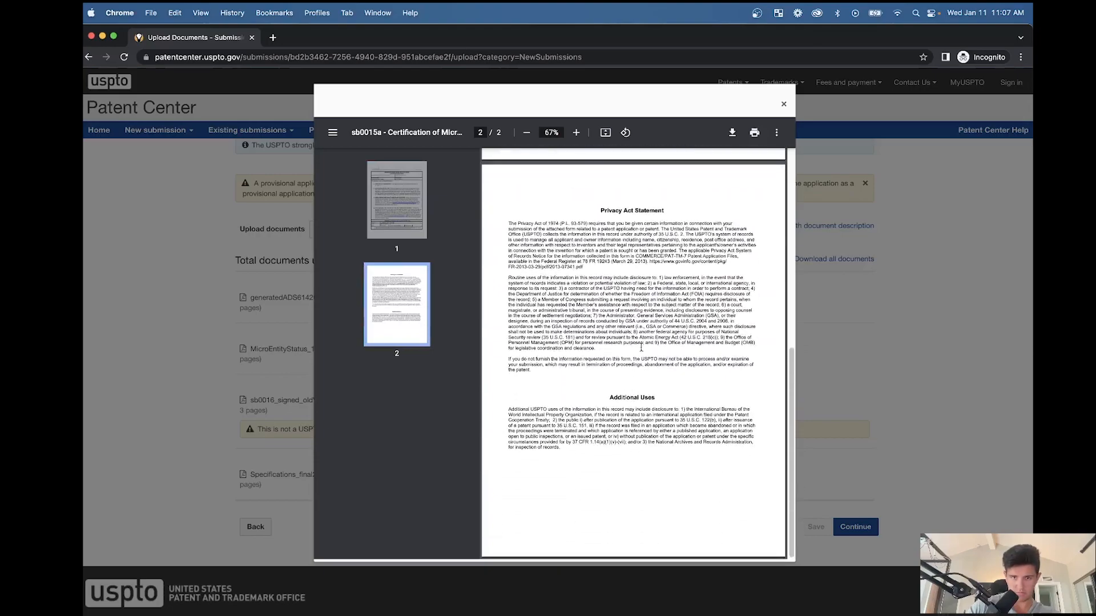
click(781, 104)
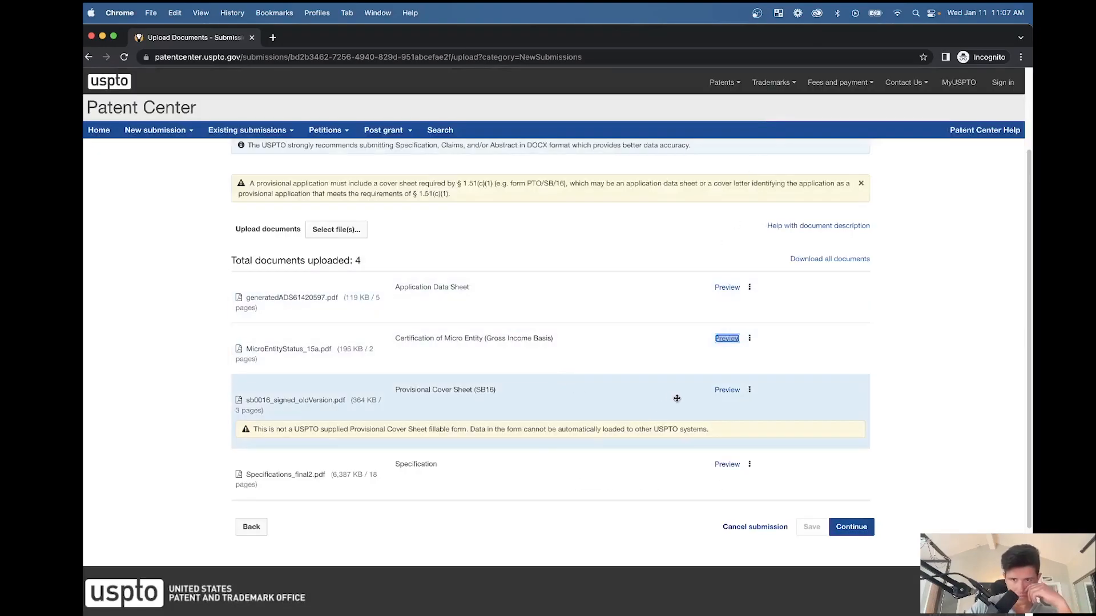
Preview the Provisional Cover Sheet (SB16), check its correspondence, enclosed parts, fee and signature details, and close it
click(727, 390)
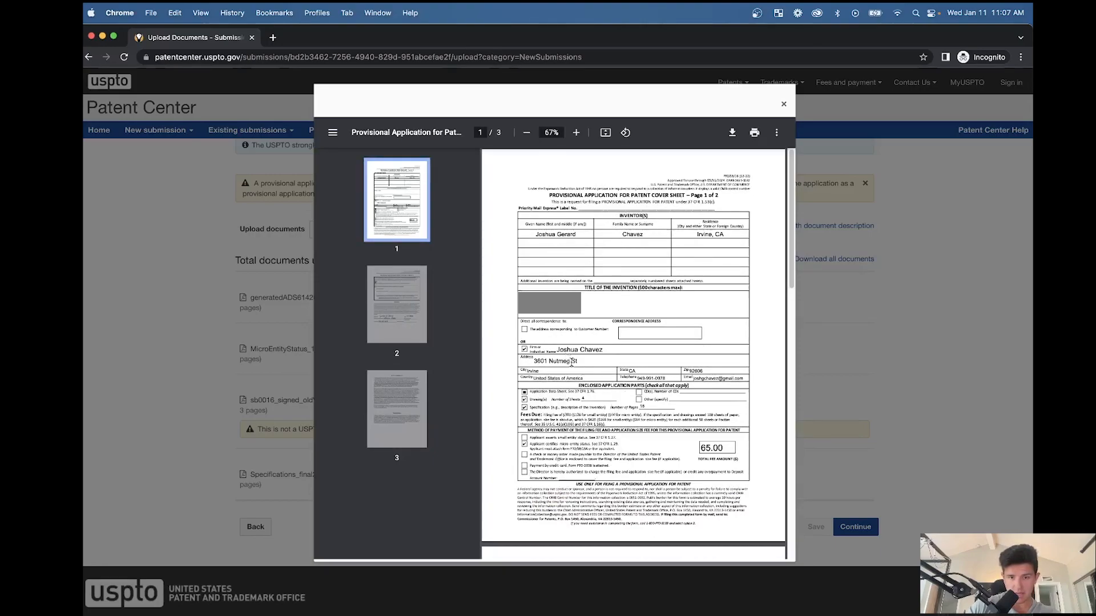
scroll(587, 403, down, 1)
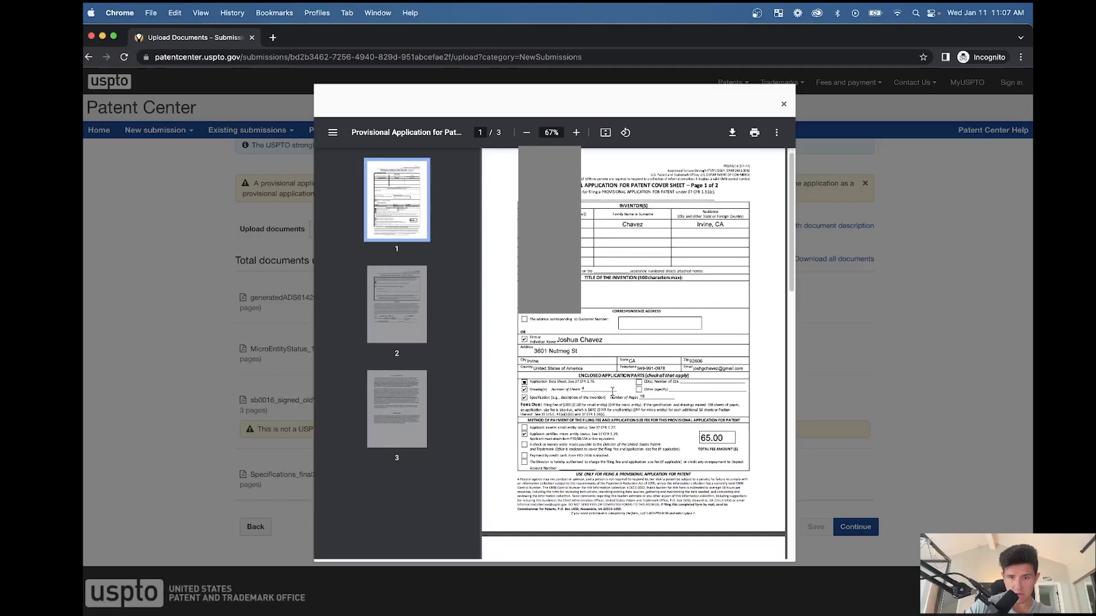
scroll(611, 391, down, 4)
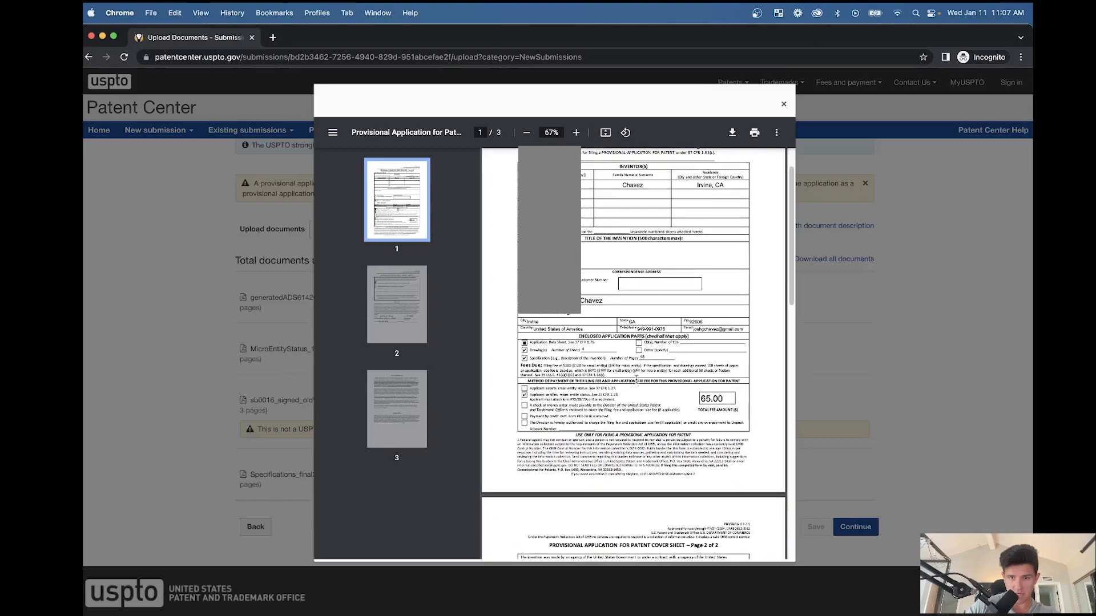
scroll(637, 372, down, 8)
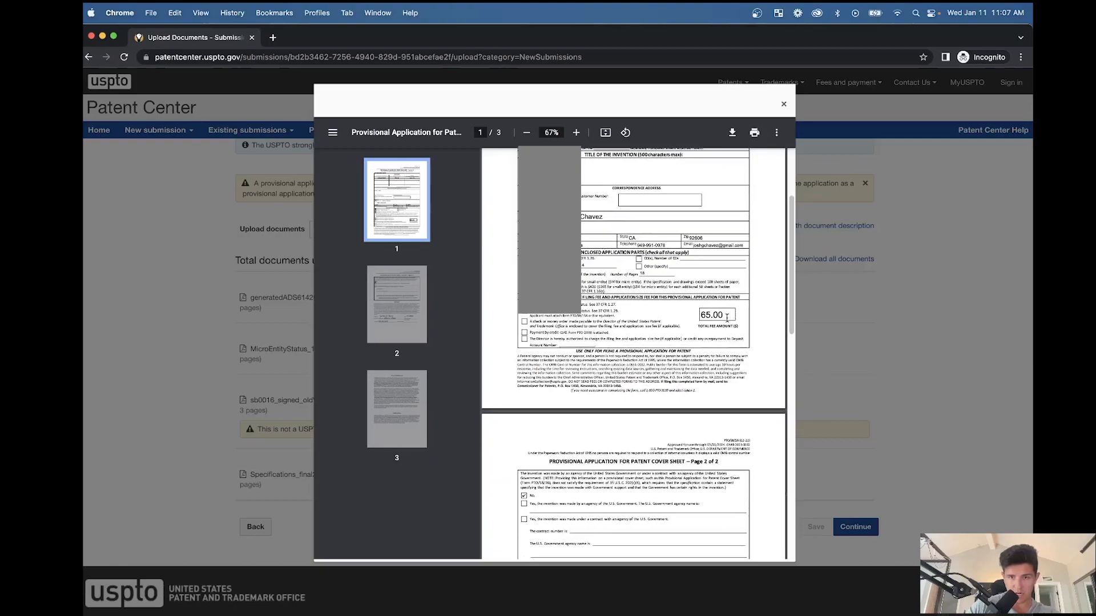
scroll(676, 330, down, 20)
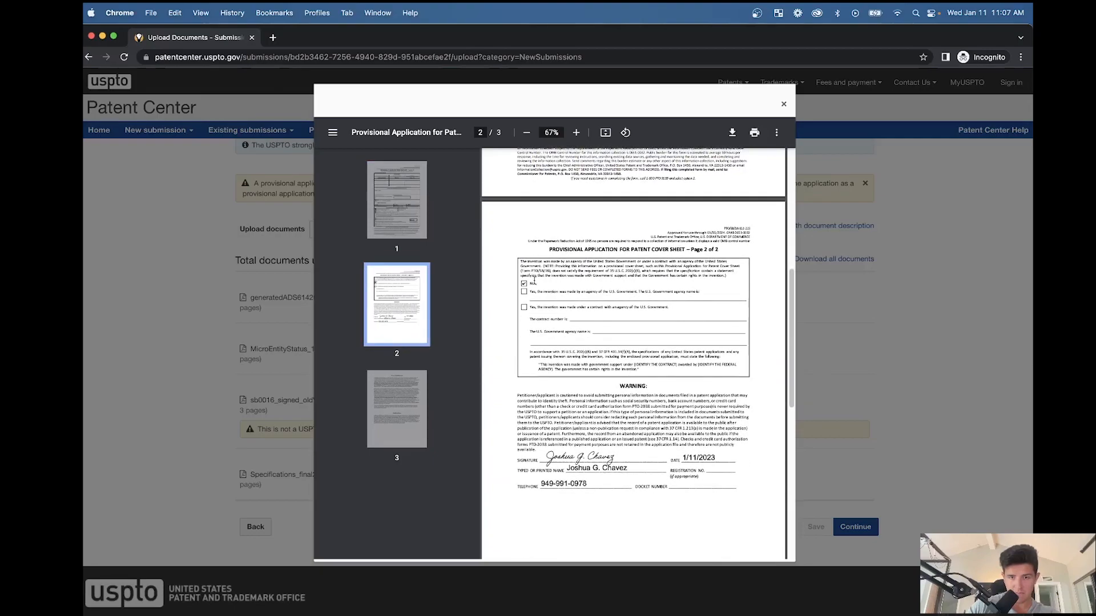
scroll(632, 382, down, 5)
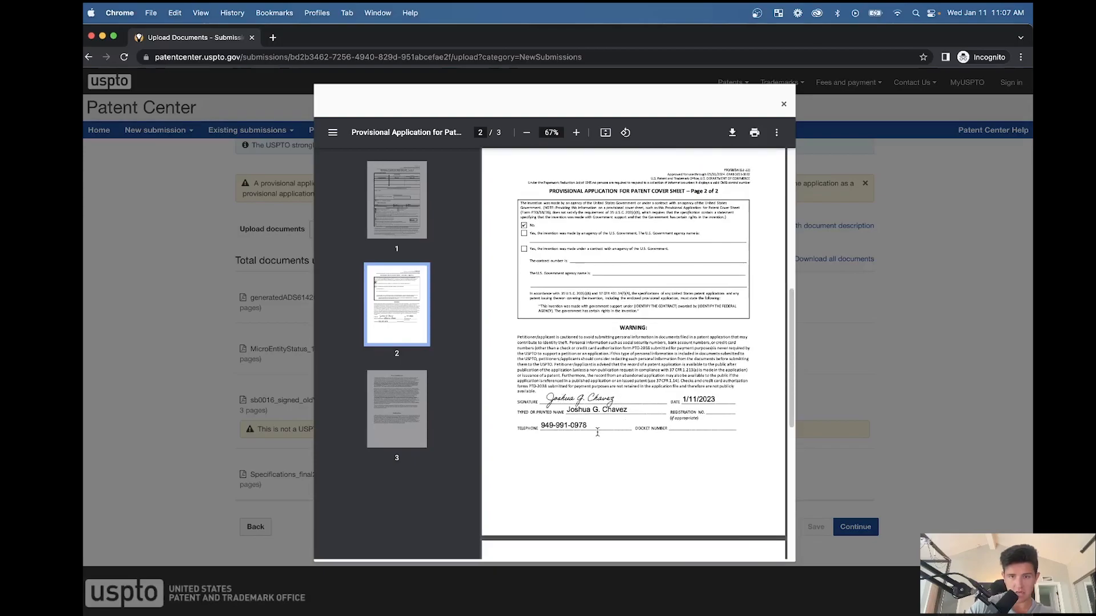
scroll(683, 402, down, 20)
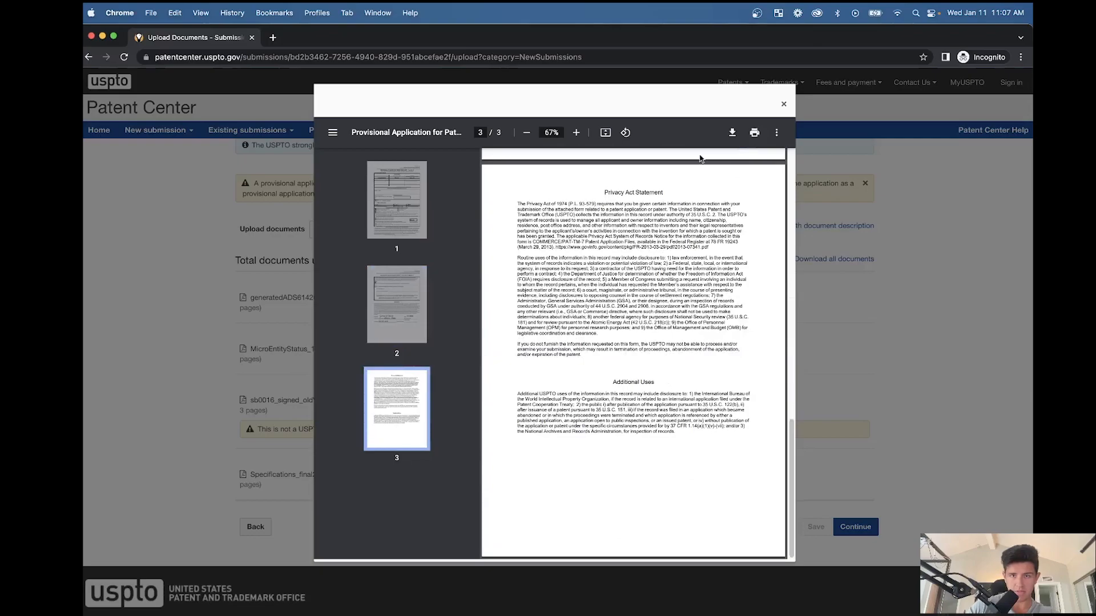
click(784, 104)
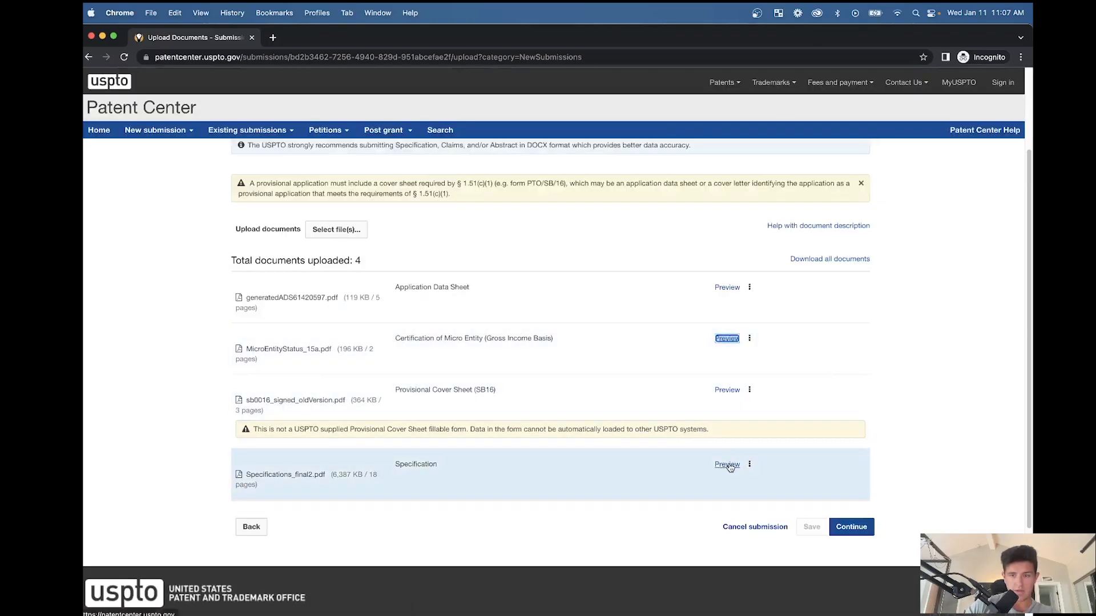
Preview the uploaded Specification and look through its cover sheet, micro entity certification and the start of the invention description
click(726, 465)
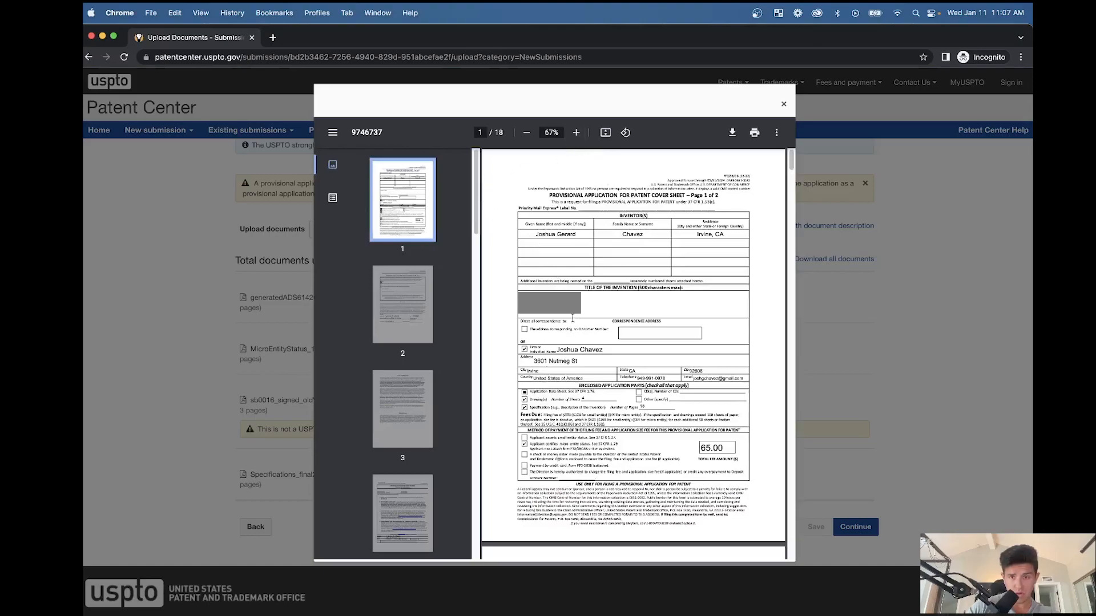
scroll(497, 301, down, 1)
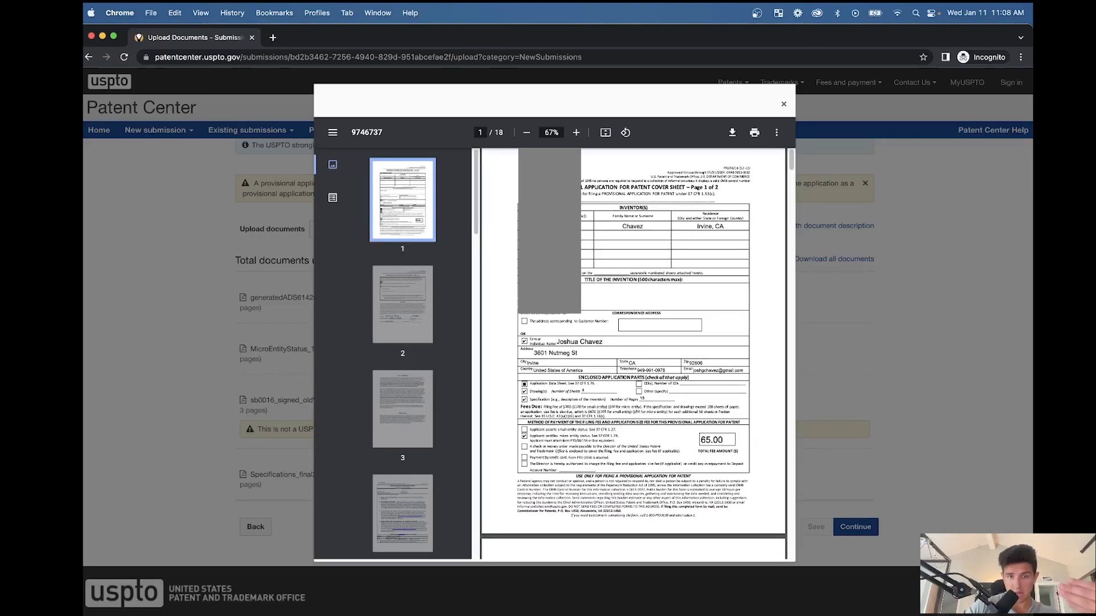
scroll(524, 320, down, 15)
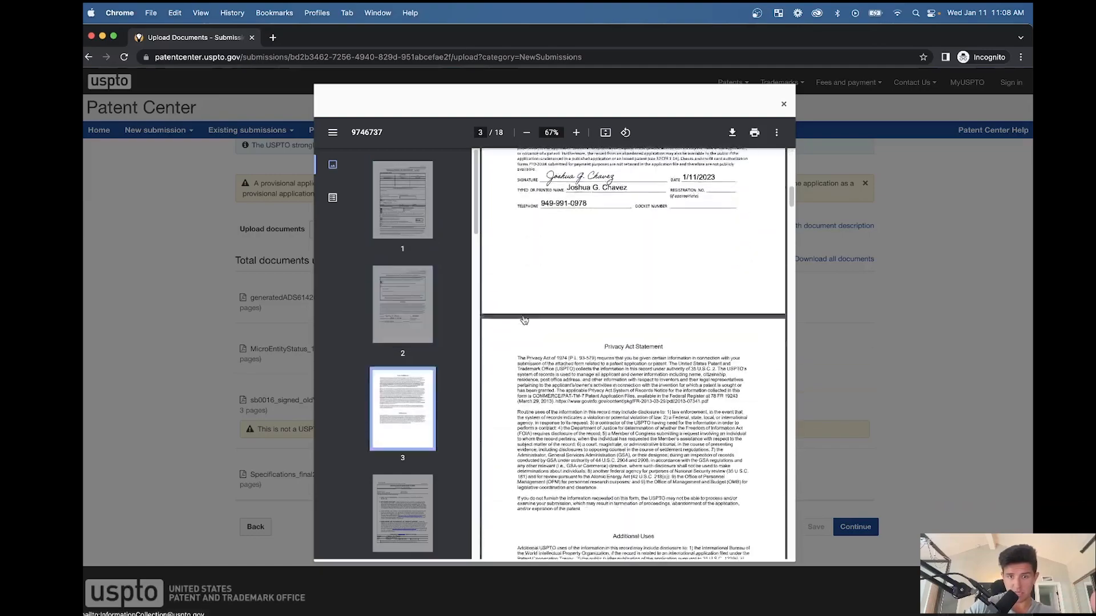
scroll(524, 320, down, 8)
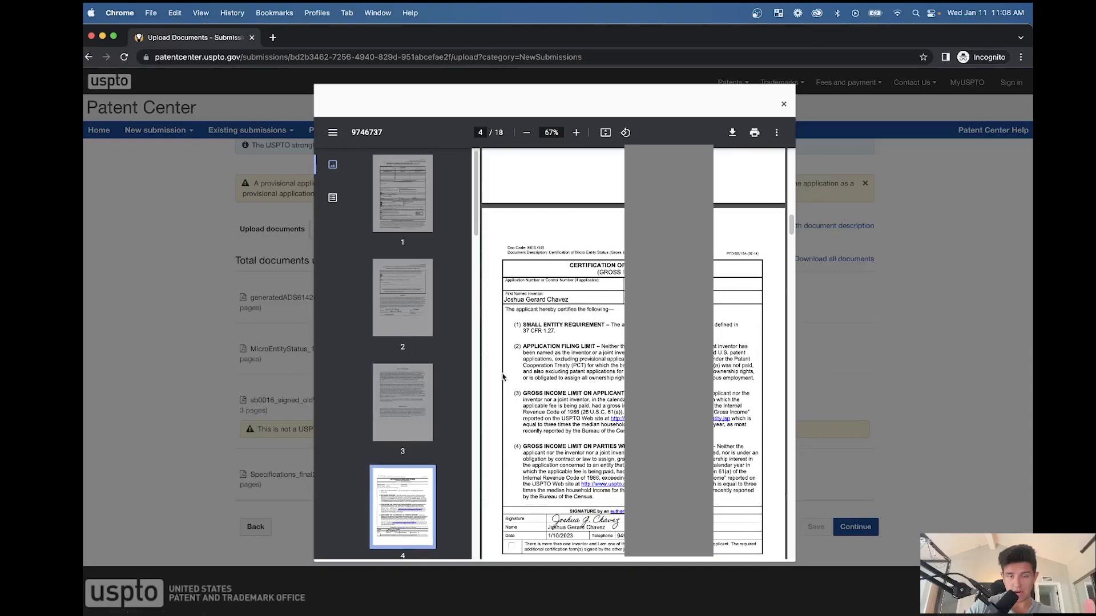
scroll(502, 375, down, 3)
scroll(503, 375, up, 3)
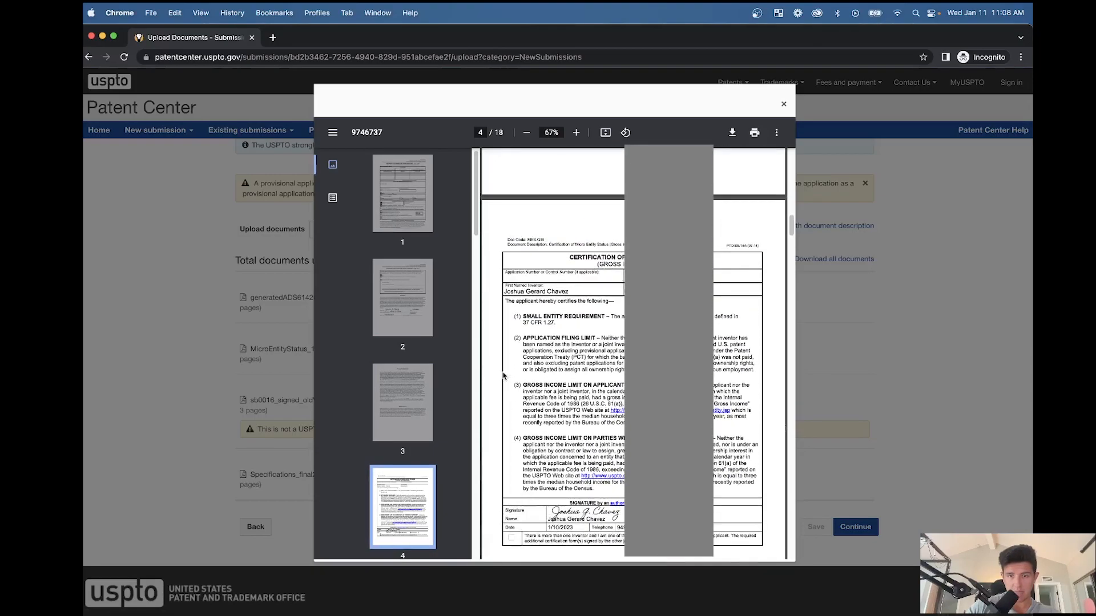
scroll(503, 375, down, 3)
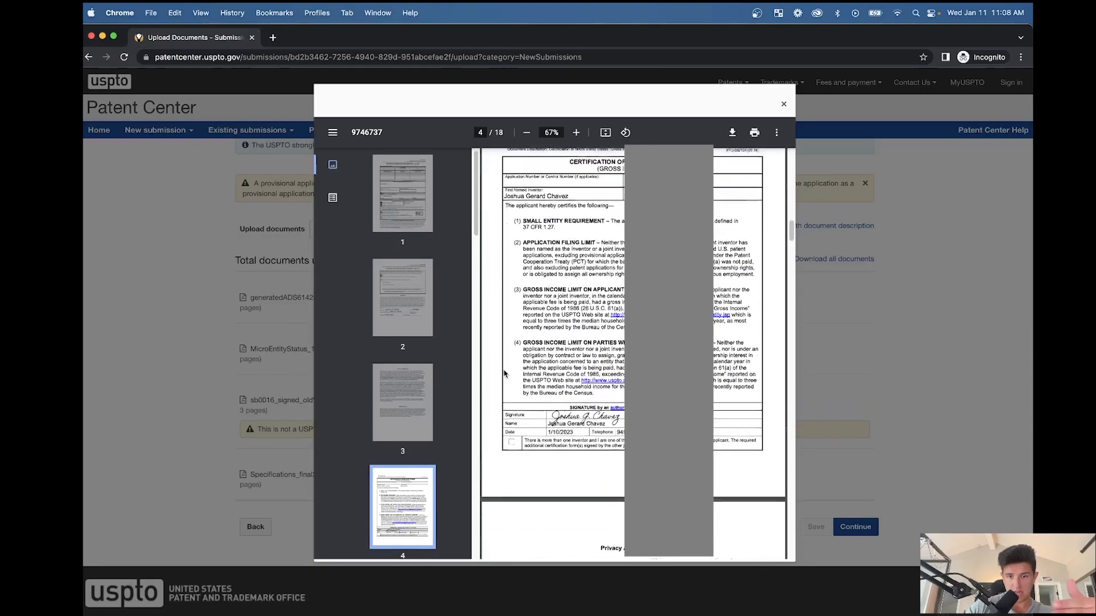
scroll(505, 373, down, 15)
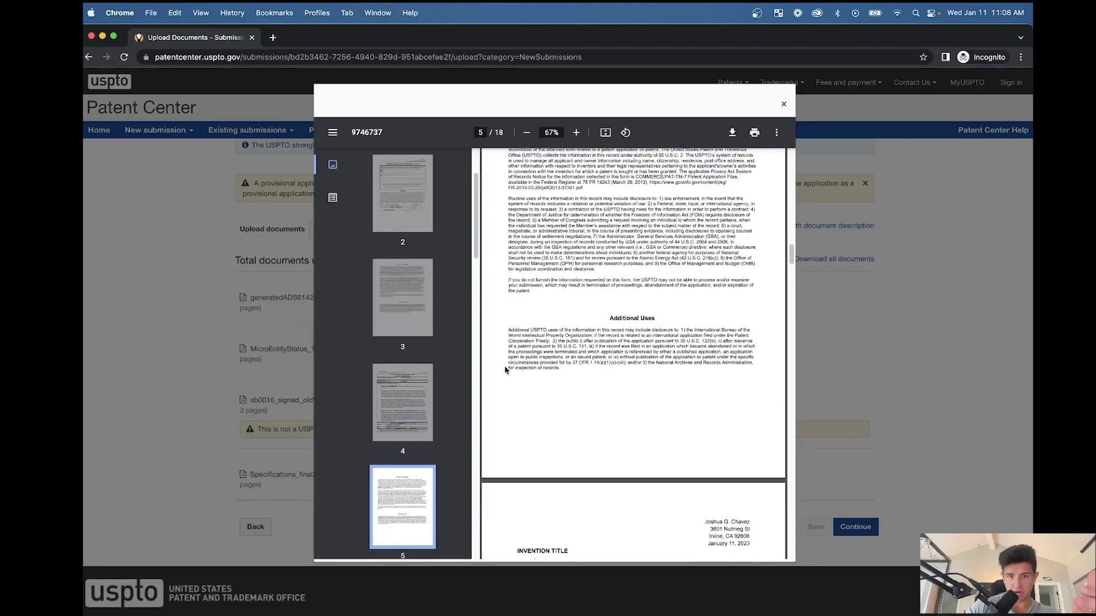
scroll(504, 370, down, 5)
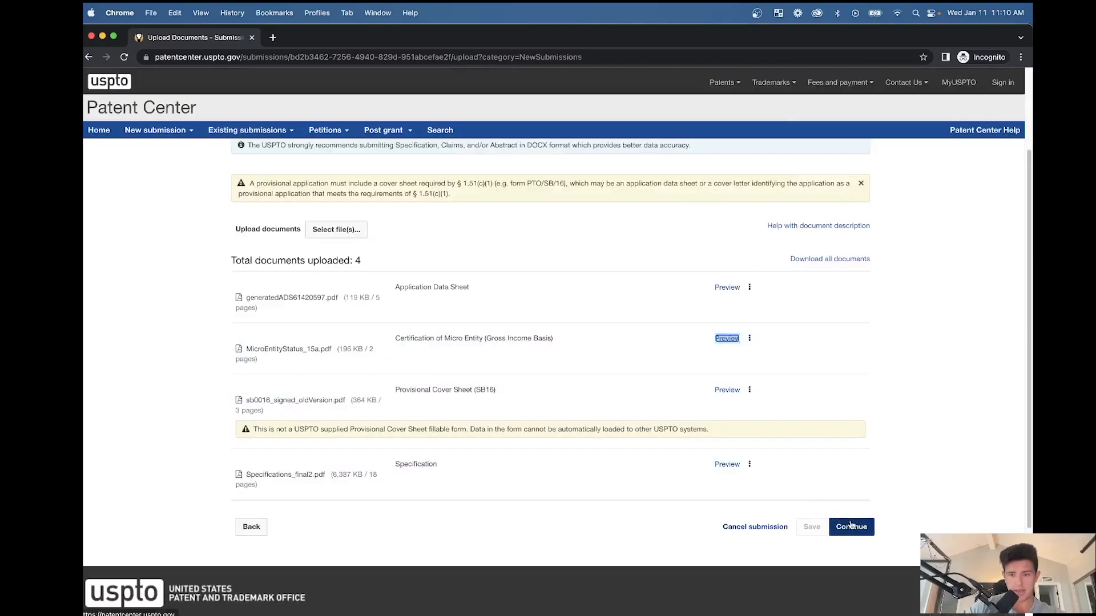
Continue to the fee stage, set the entity status to Micro, enter 18 specification and drawing pages, and calculate the fees
click(851, 524)
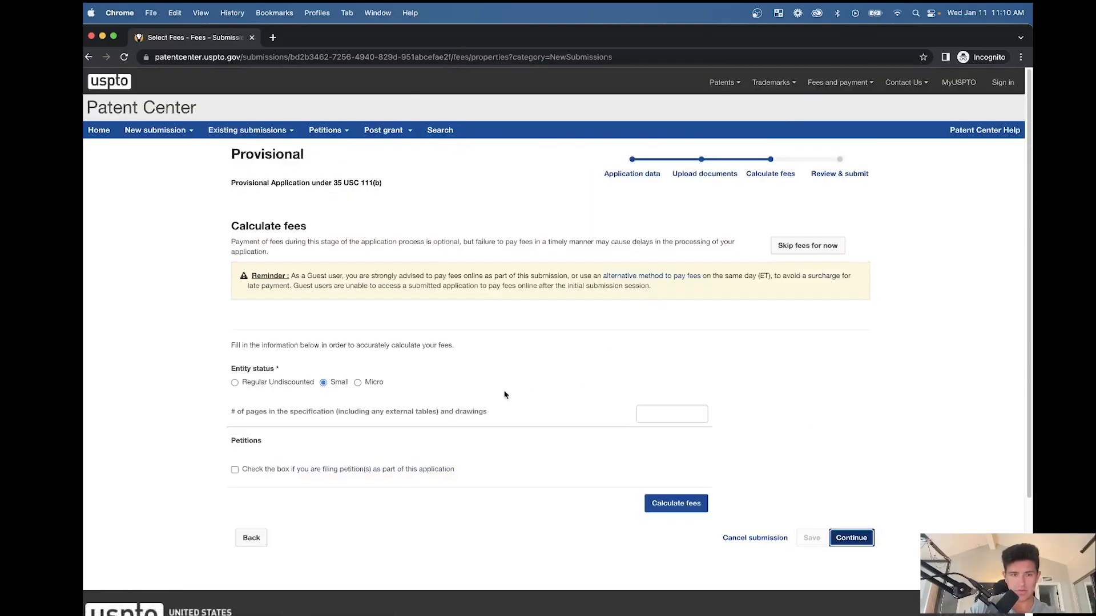
click(358, 382)
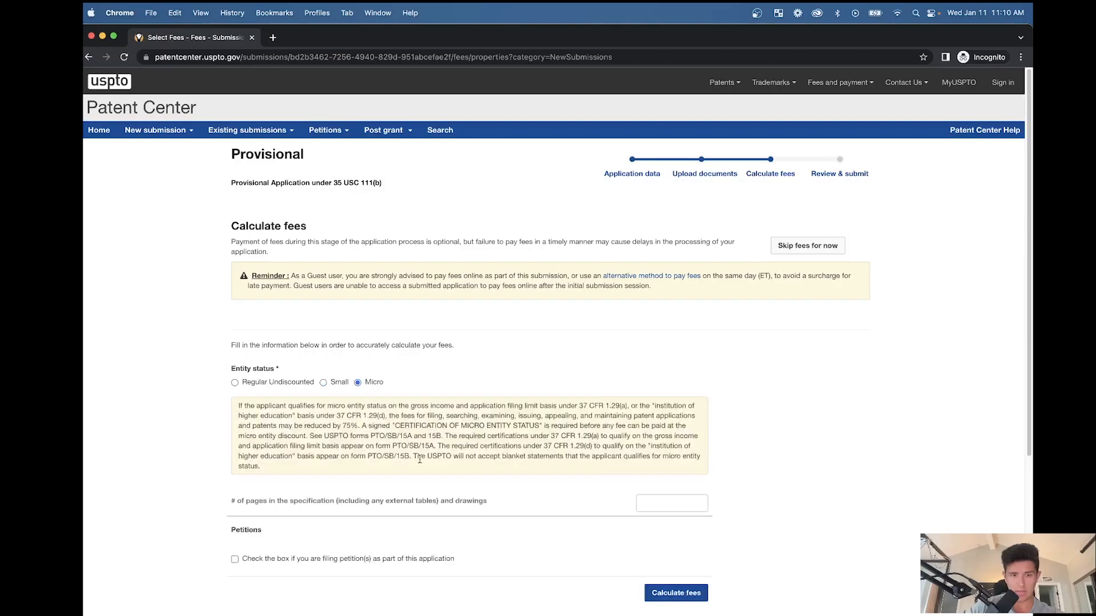
scroll(363, 386, down, 5)
click(652, 305)
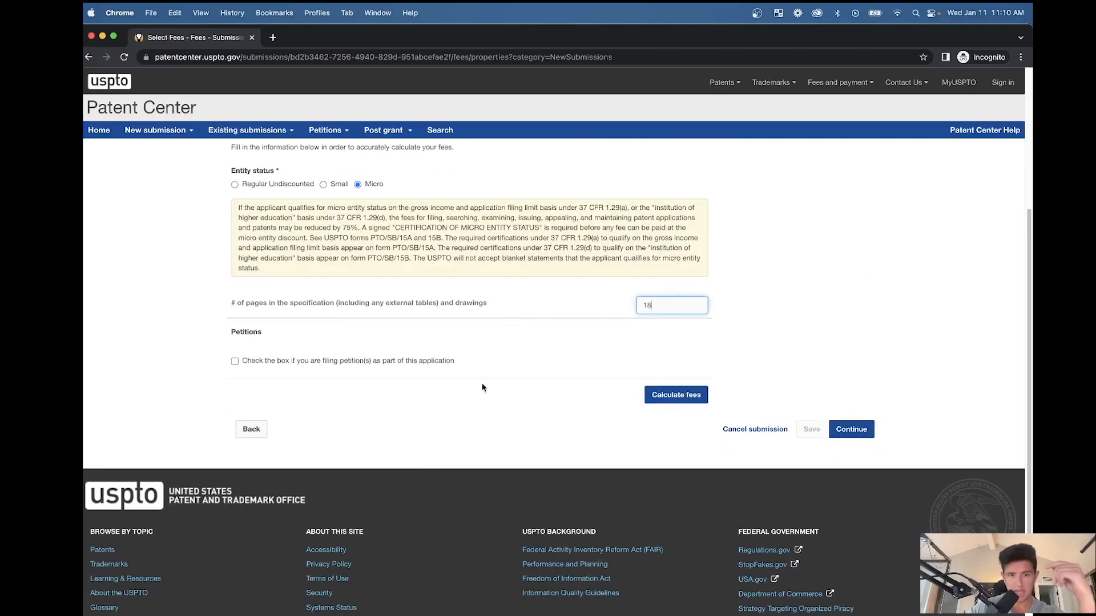
click(512, 368)
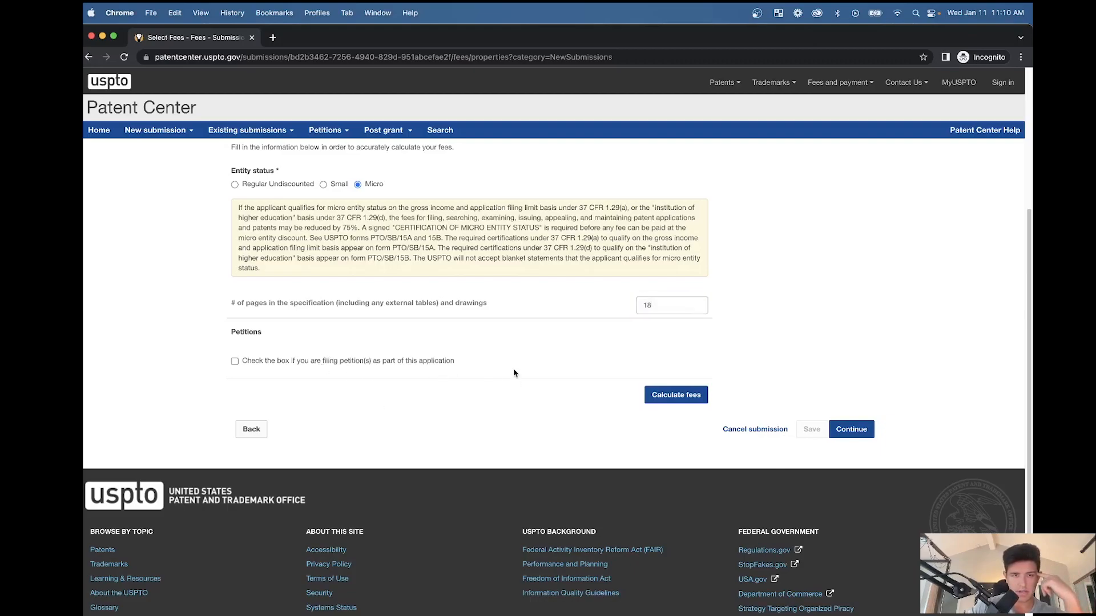
click(659, 400)
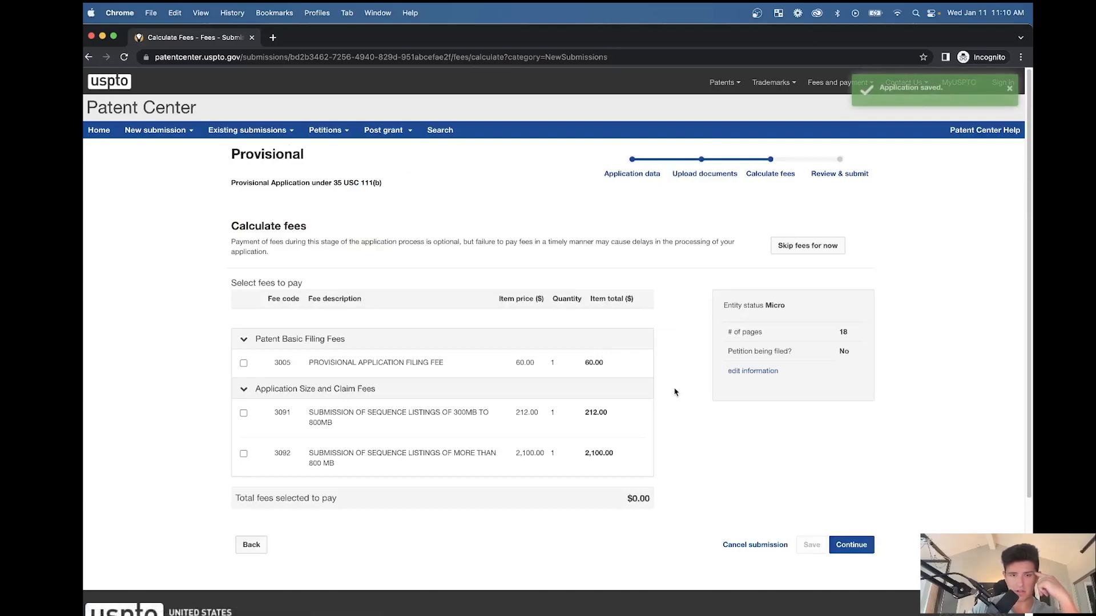
Select the provisional application filing fee (code 3005) for payment and continue to the review page to check the submission details
click(244, 364)
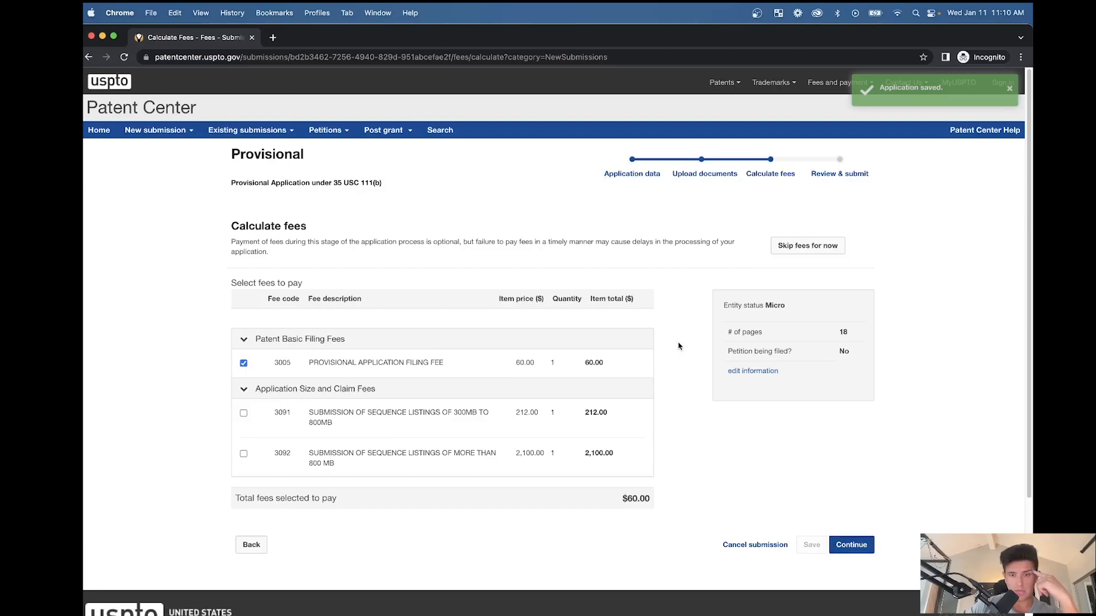
click(850, 545)
scroll(780, 455, down, 2)
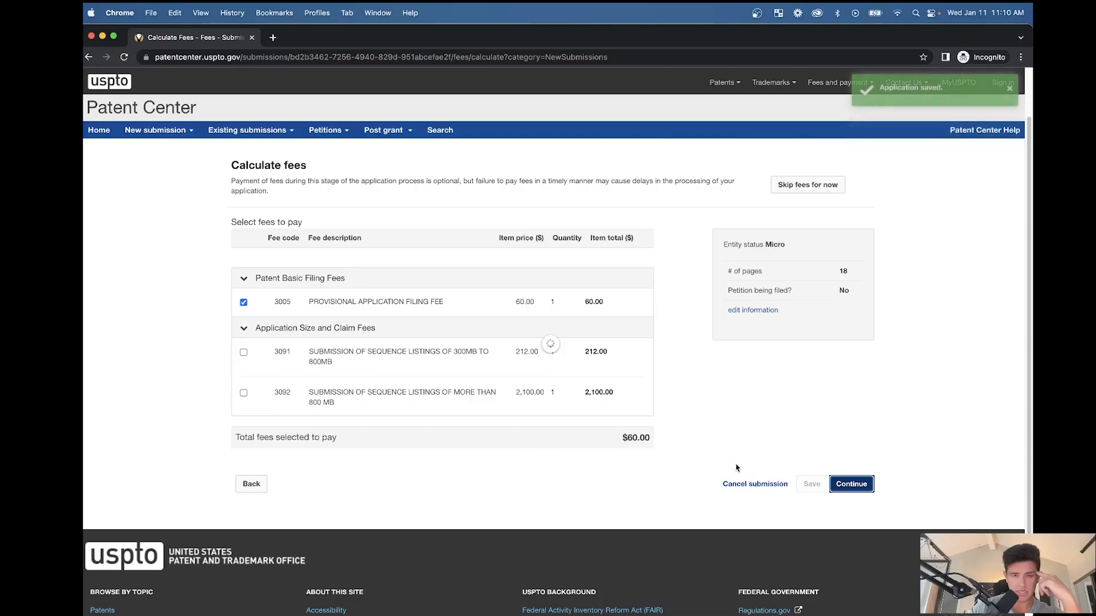
scroll(540, 455, down, 4)
scroll(540, 454, down, 10)
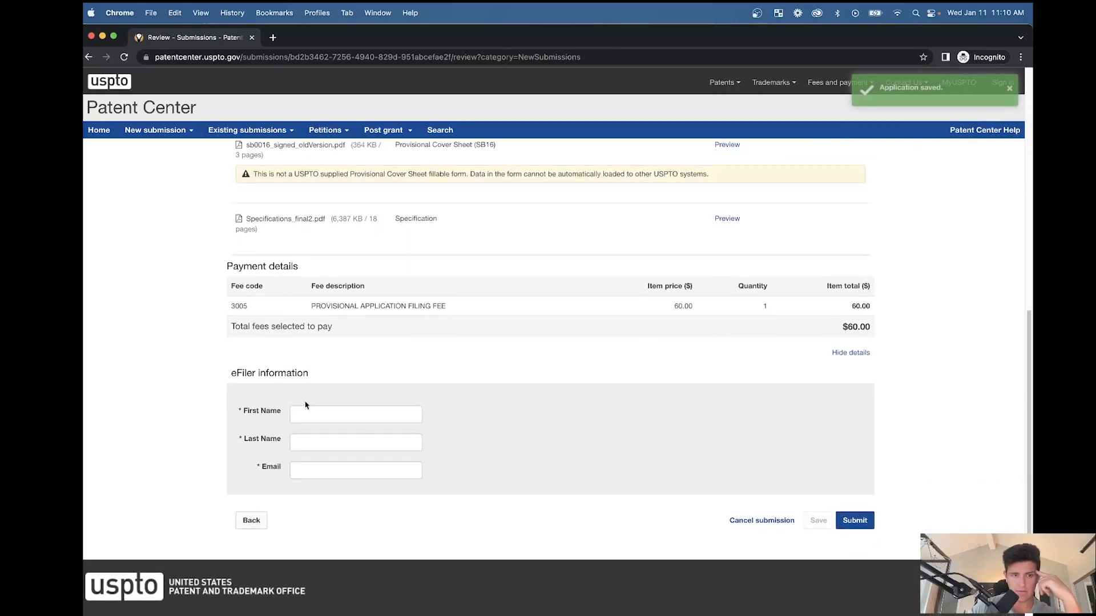
scroll(684, 452, up, 10)
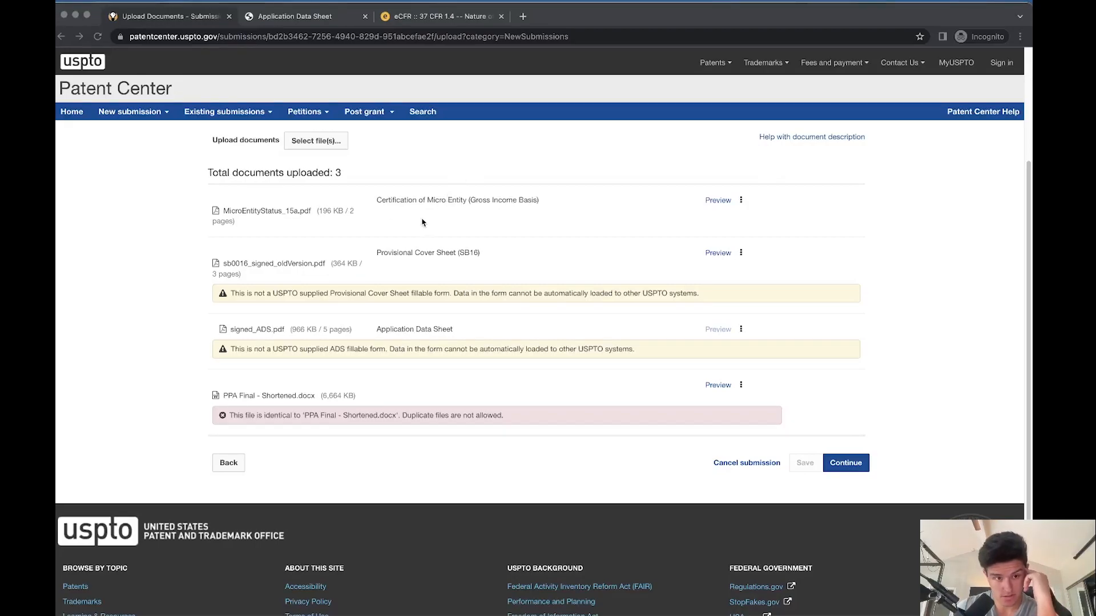
On the document upload page, preview the Provisional Cover Sheet (SB16), check its fee and signature details, and close it
click(328, 241)
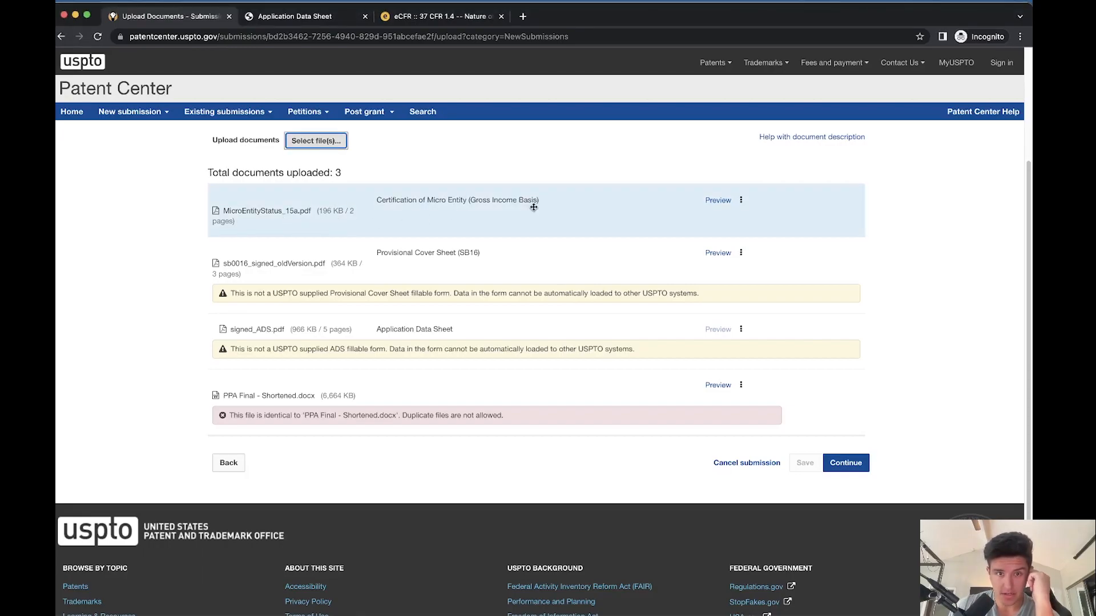
scroll(562, 214, down, 1)
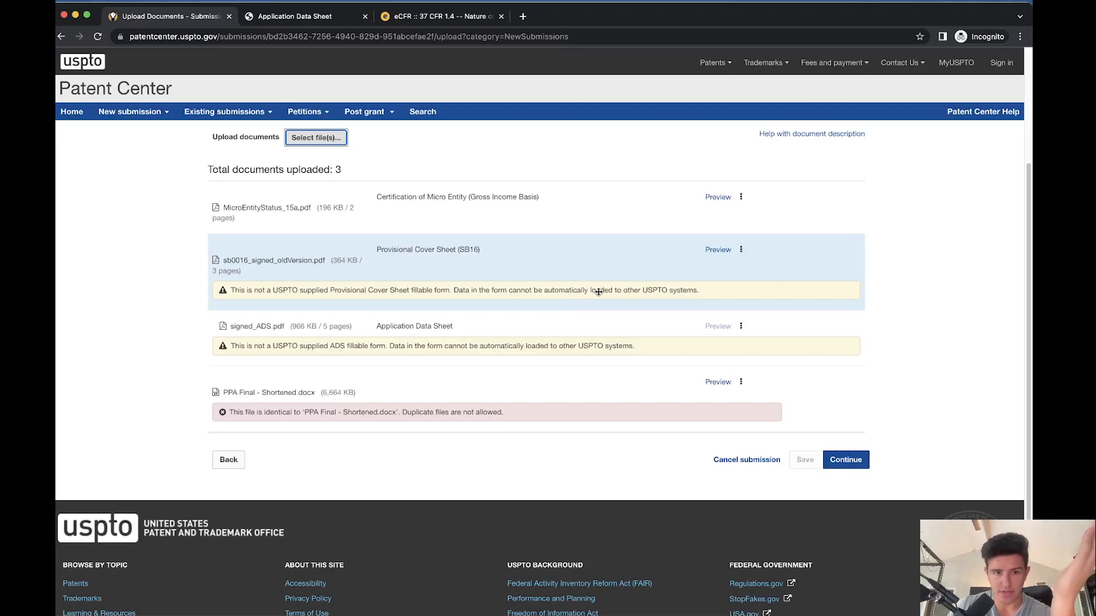
click(718, 251)
scroll(614, 341, down, 5)
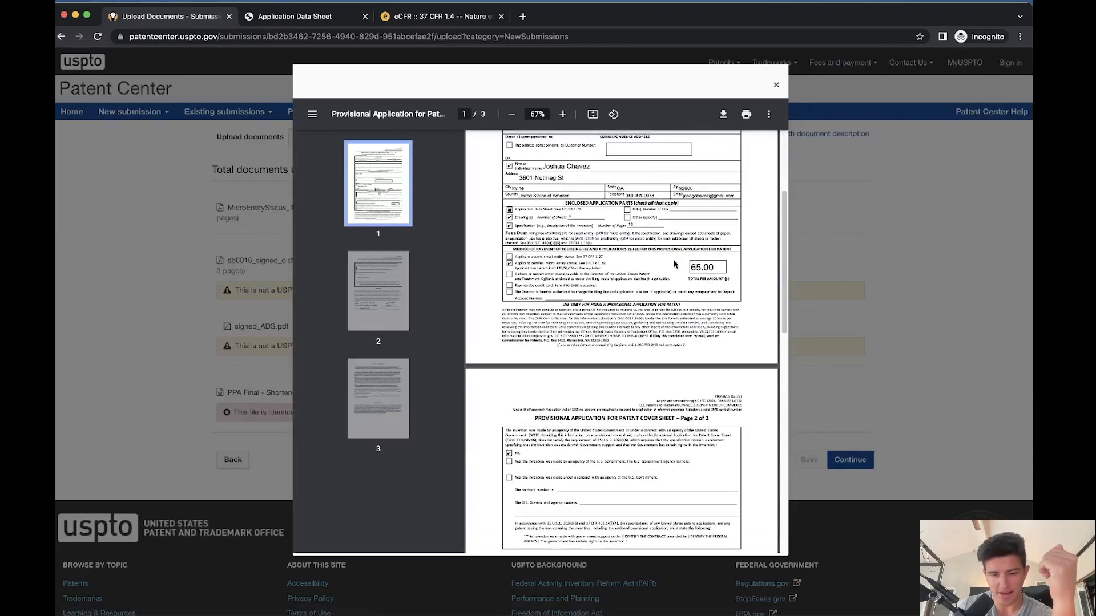
scroll(731, 213, down, 1)
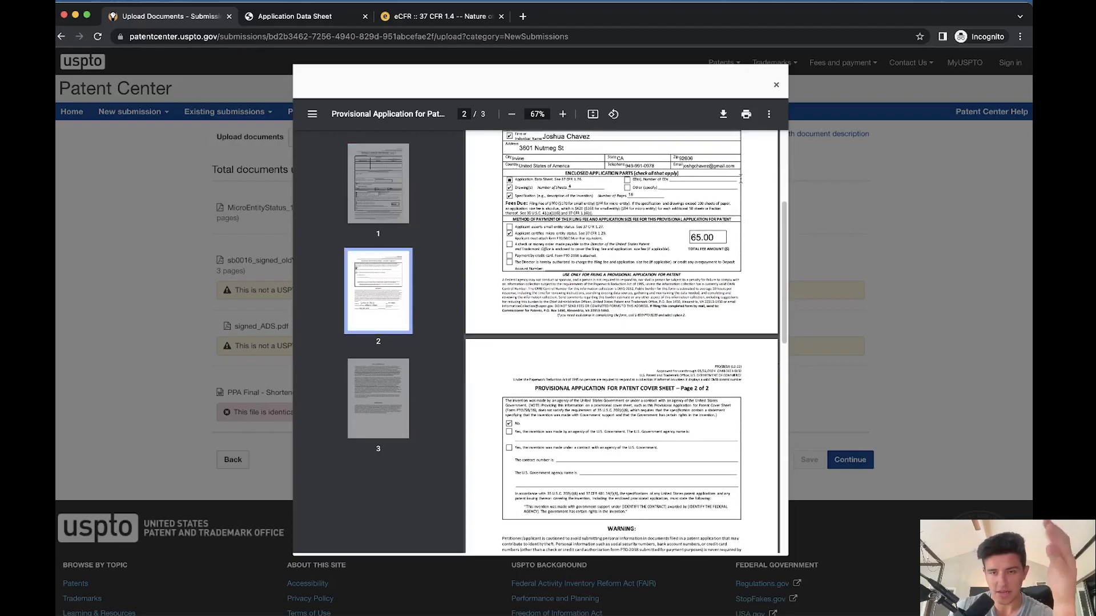
scroll(690, 198, down, 10)
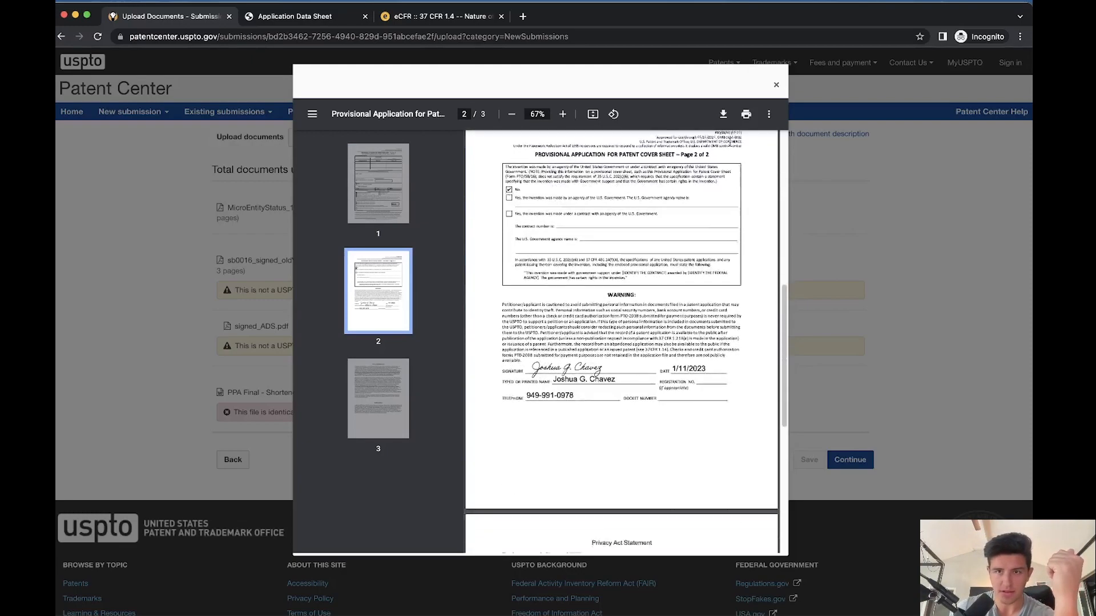
click(776, 86)
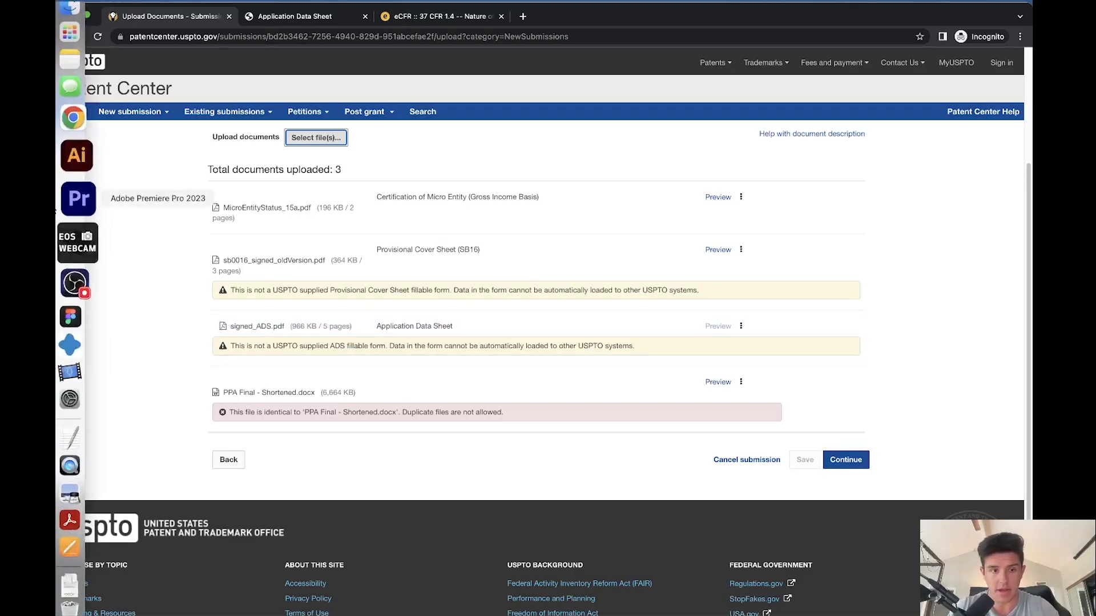
Look through the generated Application Data Sheet PDF down to its signature section, then return to the document upload page
click(254, 17)
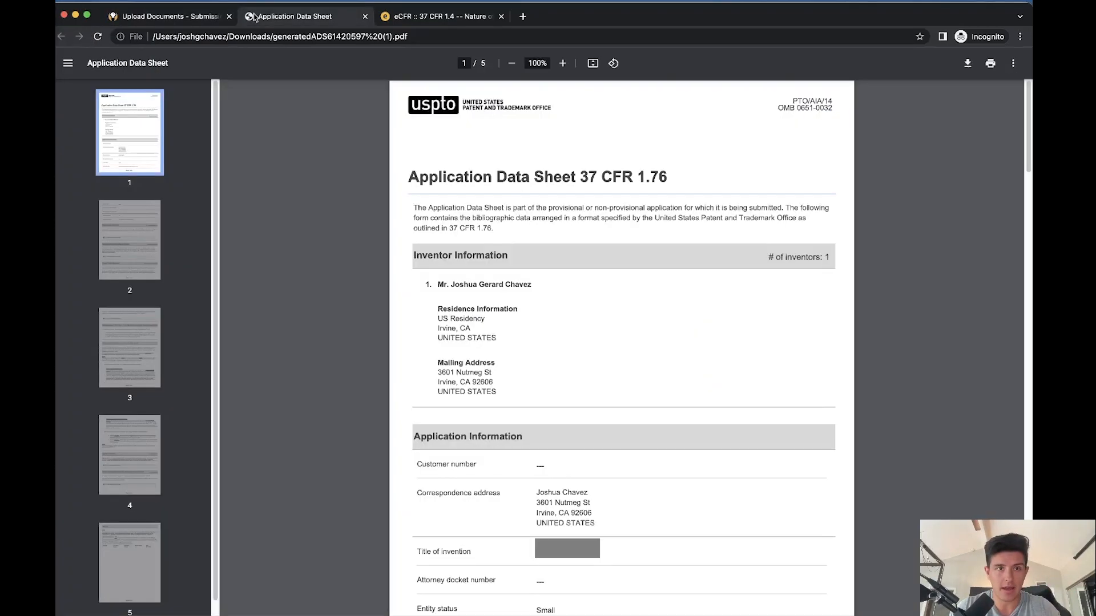
scroll(543, 254, down, 20)
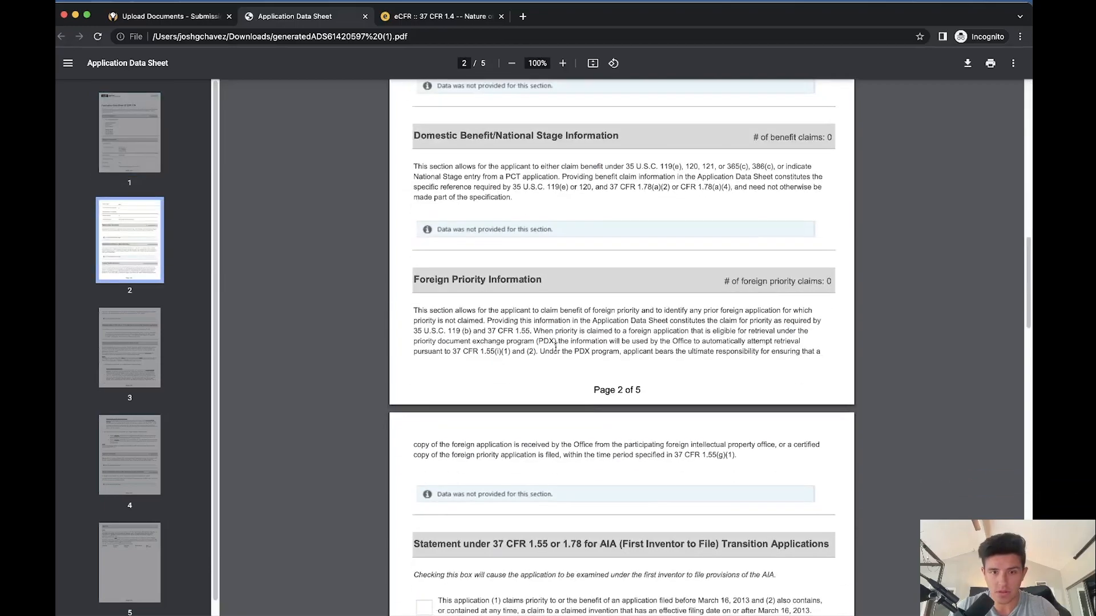
scroll(561, 367, down, 10)
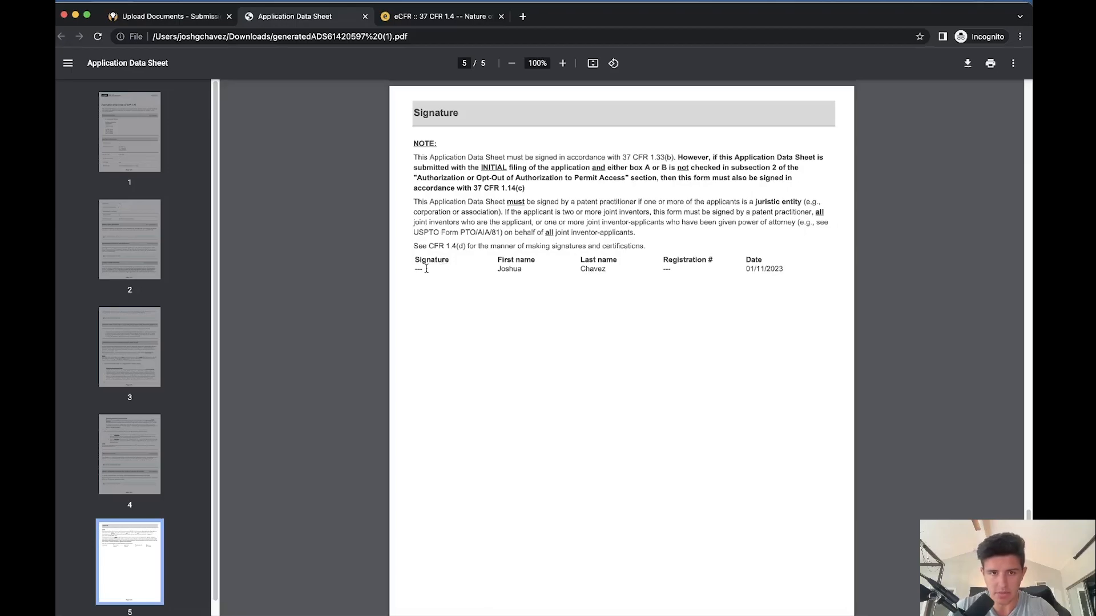
scroll(432, 206, down, 3)
scroll(513, 263, up, 3)
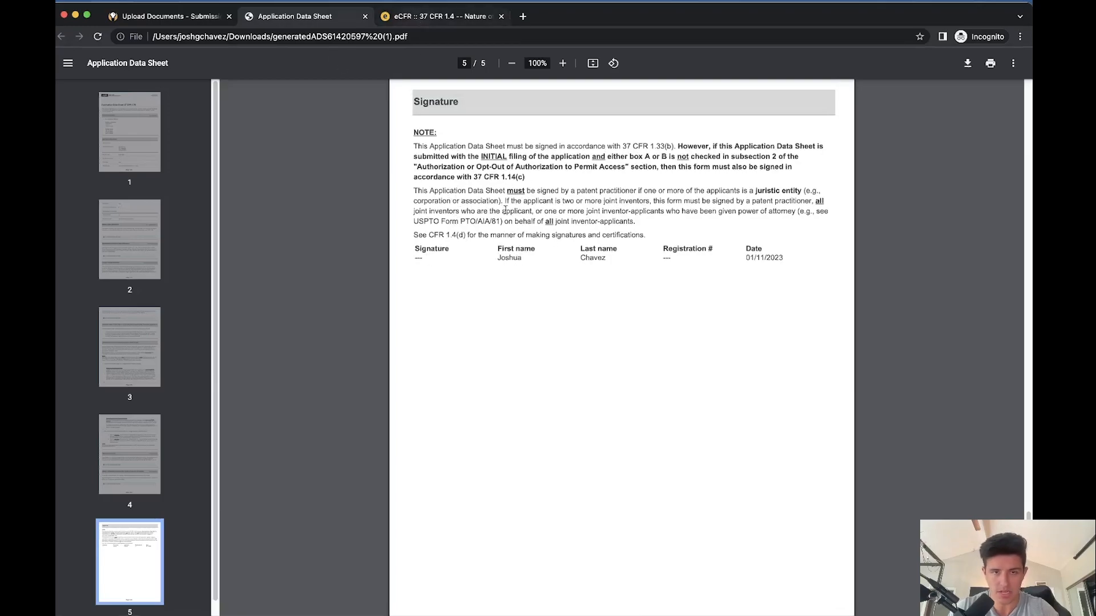
click(200, 19)
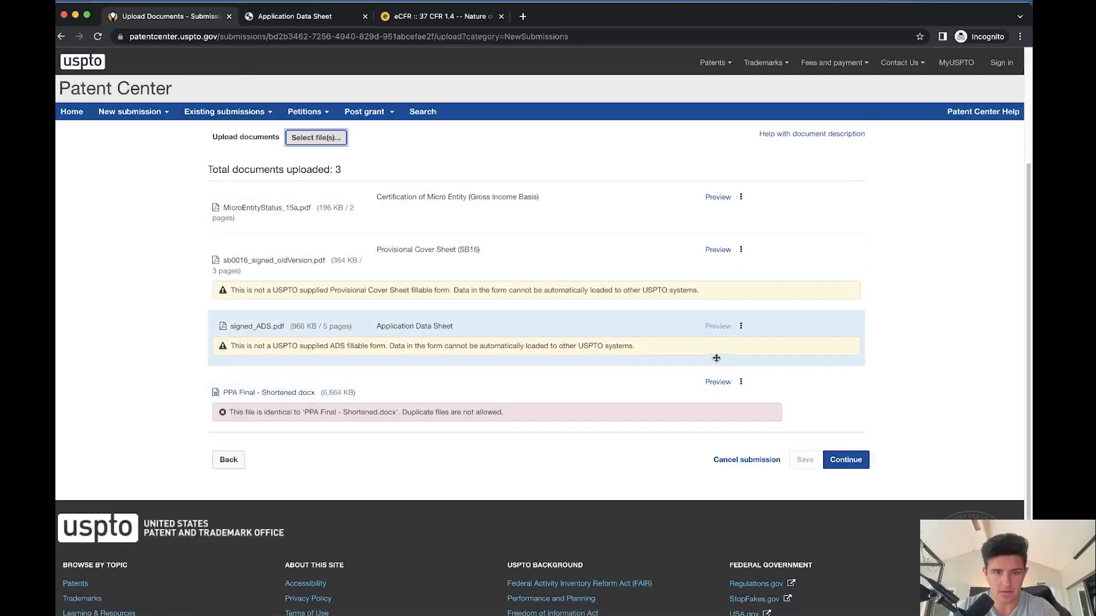
Switch to Adobe Acrobat and look through signed_ADS.pdf from the inventor information to the signature section on page 5
mouse_move(58, 182)
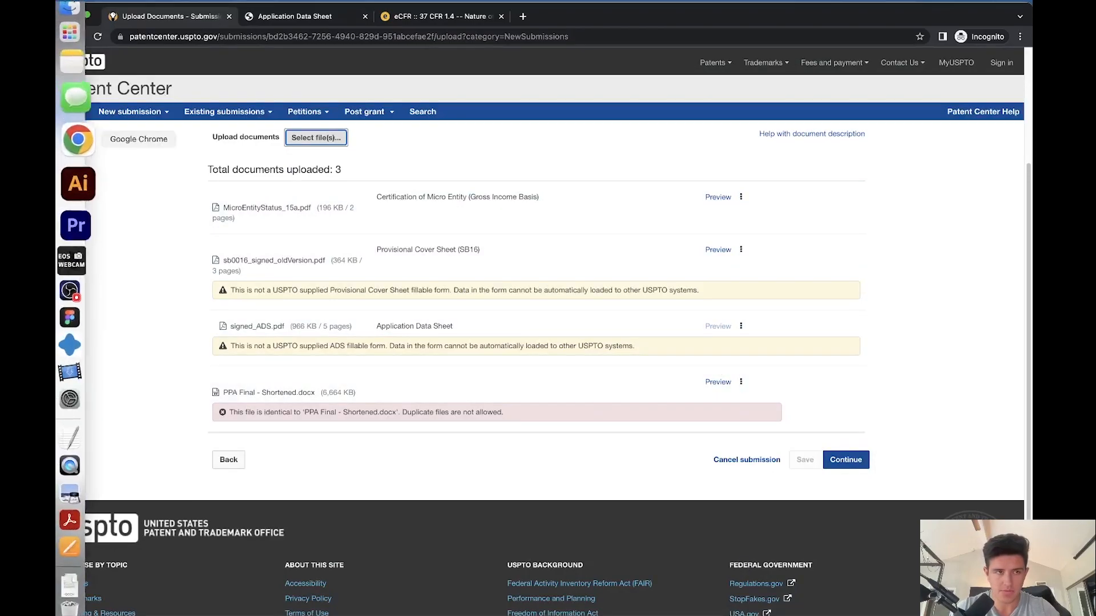
click(74, 39)
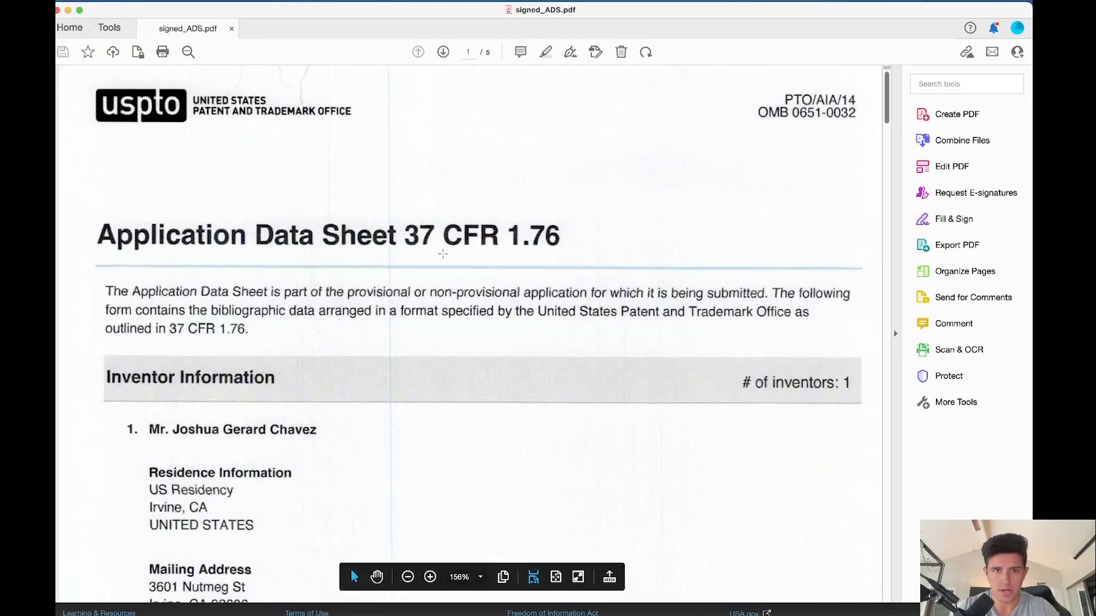
scroll(441, 265, down, 5)
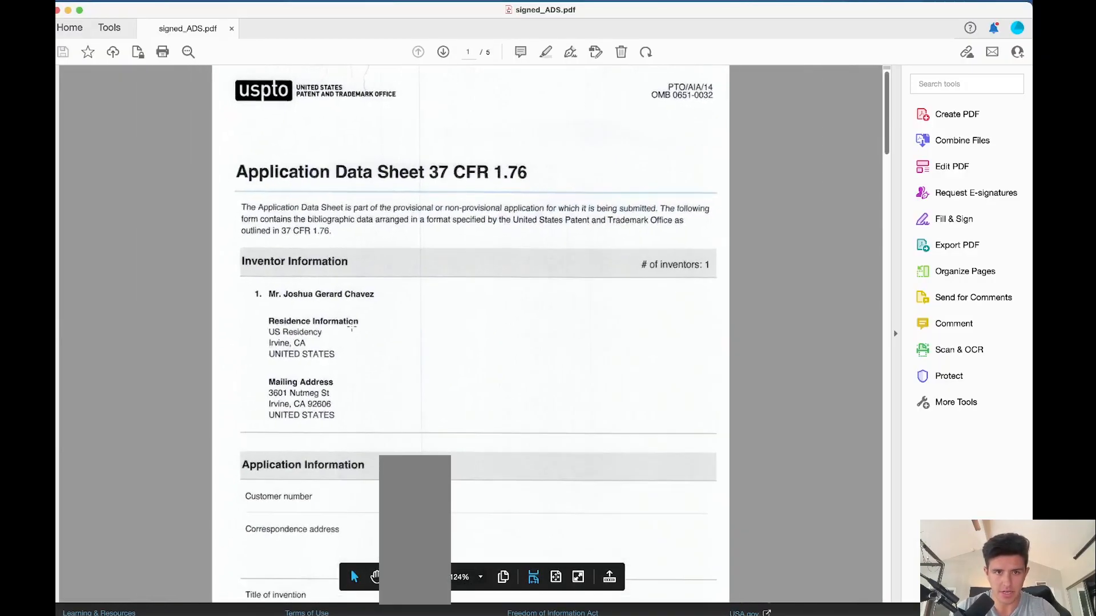
scroll(399, 321, down, 10)
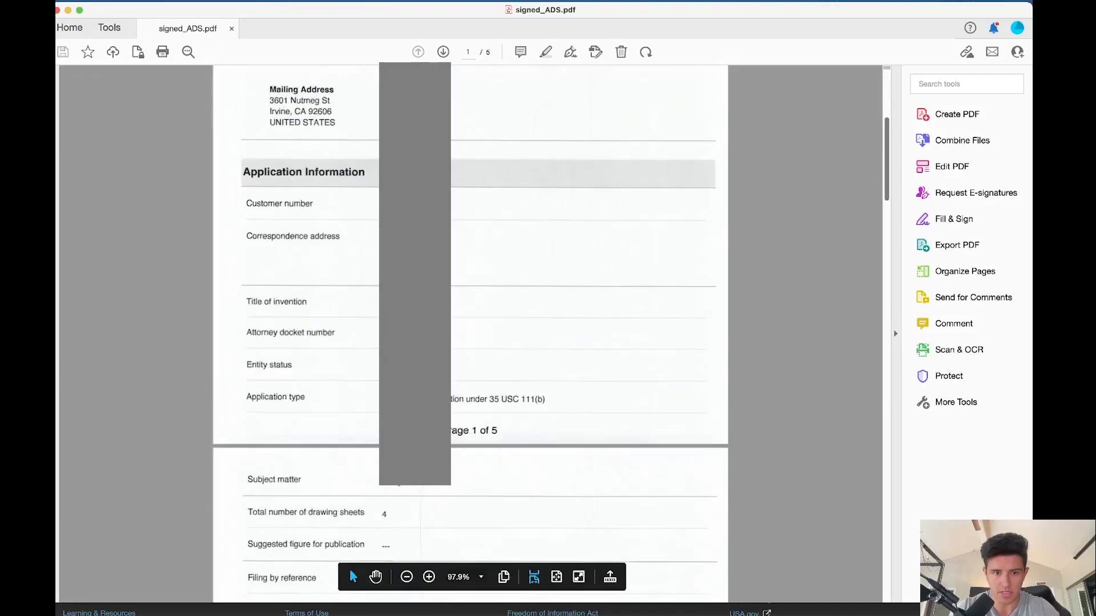
scroll(471, 333, down, 20)
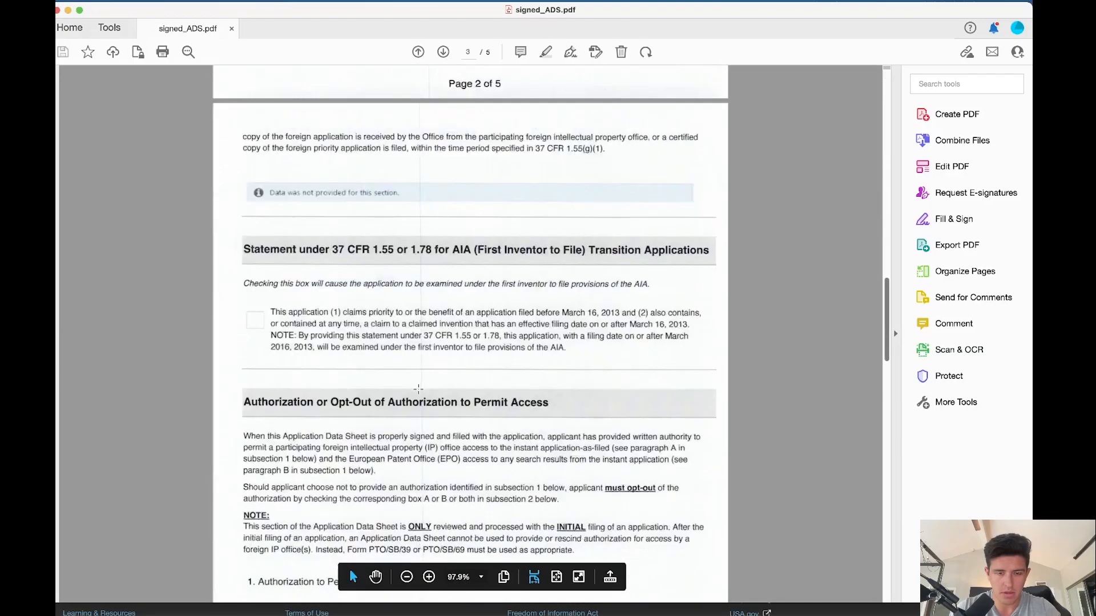
scroll(543, 388, down, 15)
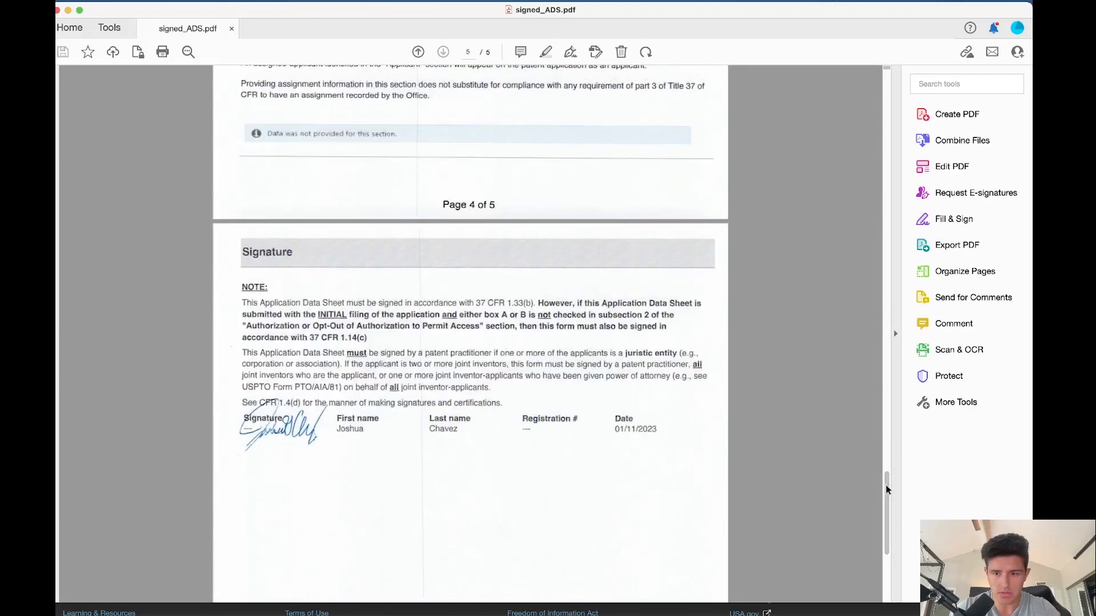
scroll(894, 334, up, 4)
scroll(893, 330, up, 20)
mouse_move(885, 220)
mouse_down()
mouse_move(885, 120)
mouse_move(896, 218)
mouse_move(896, 158)
mouse_move(885, 225)
mouse_move(886, 516)
mouse_up()
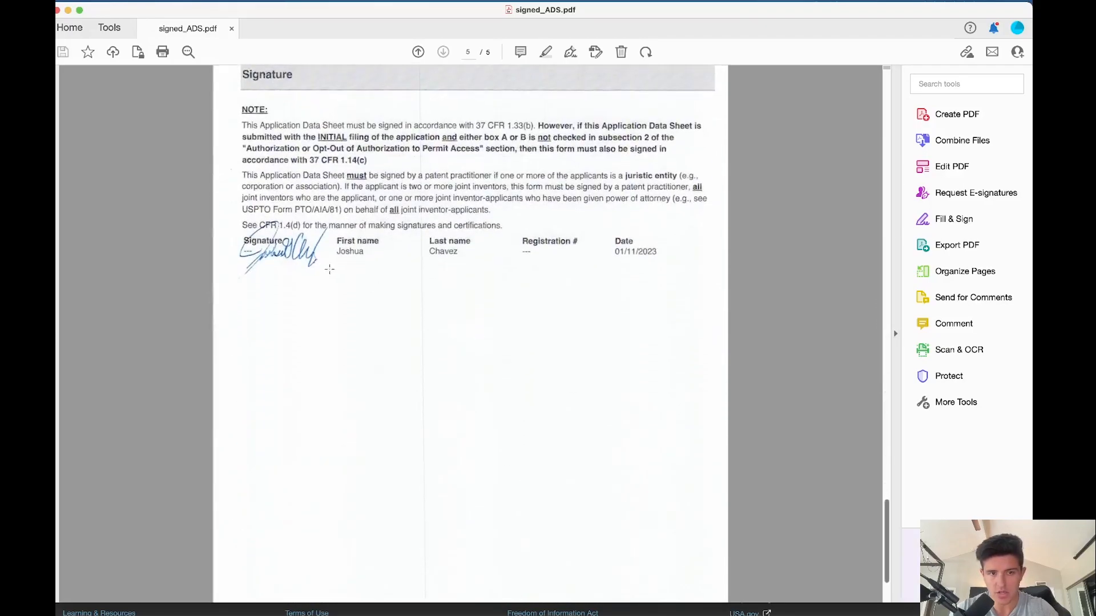
Return to Patent Center's document upload page and read the cover sheet requirement notice and the warnings on the uploaded documents
click(57, 10)
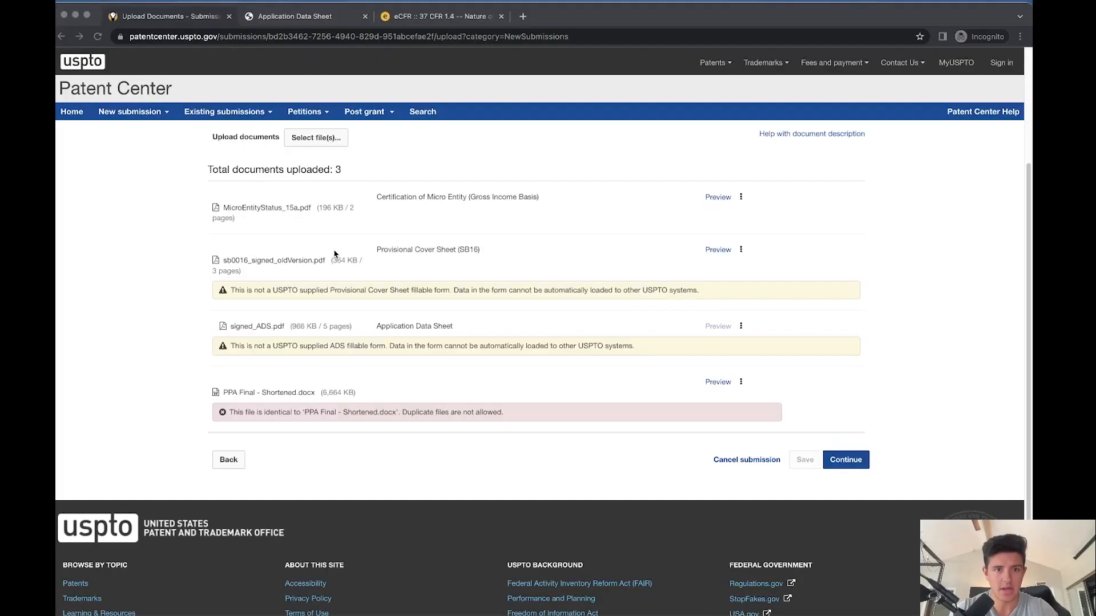
click(295, 391)
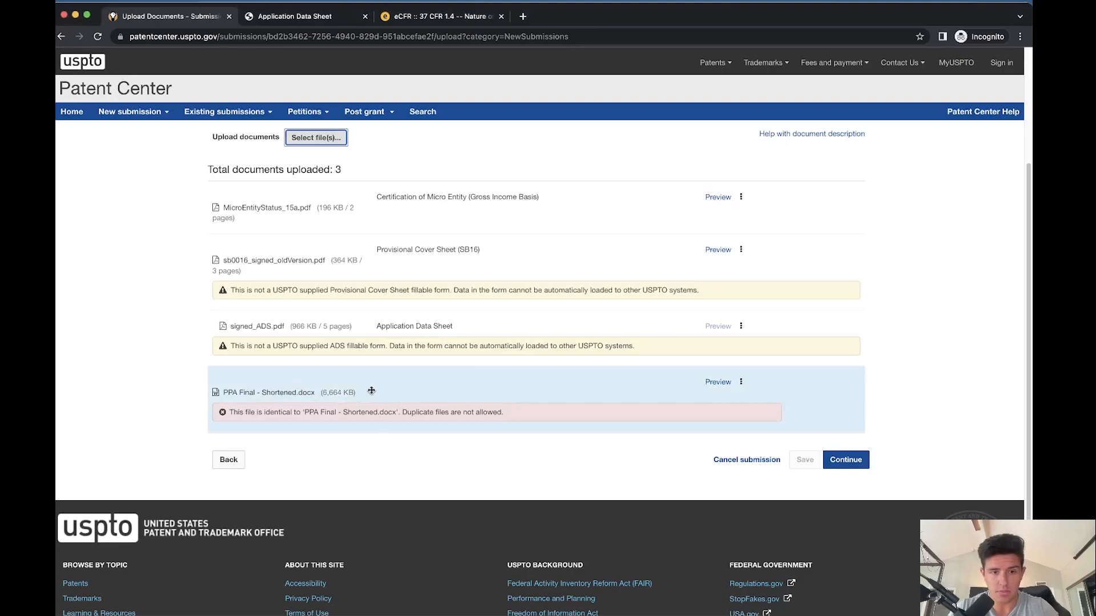
scroll(371, 391, up, 2)
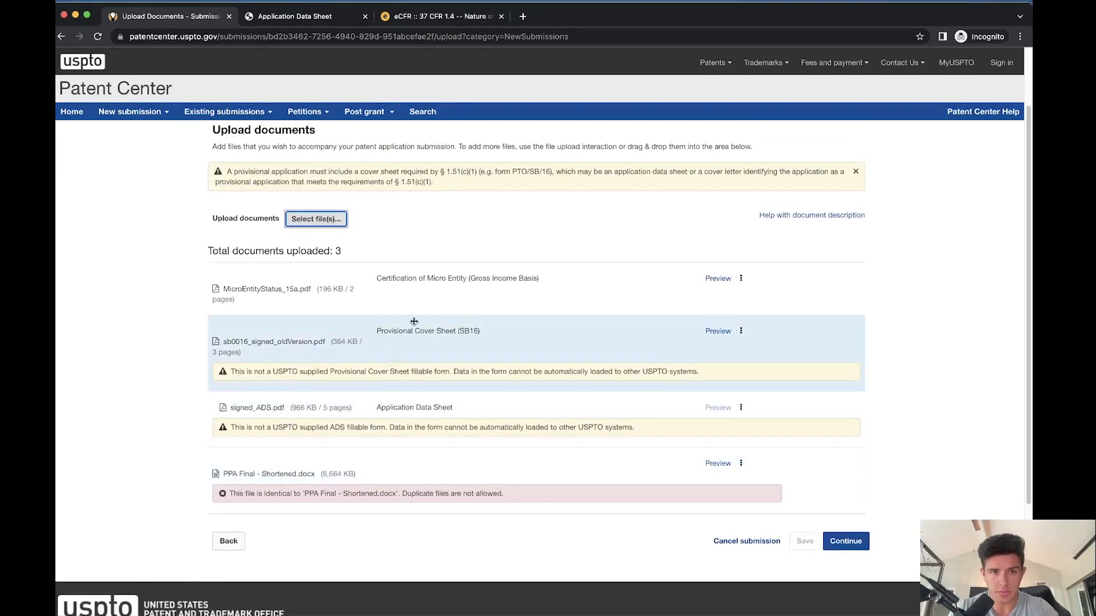
drag(467, 189, 240, 171)
click(236, 171)
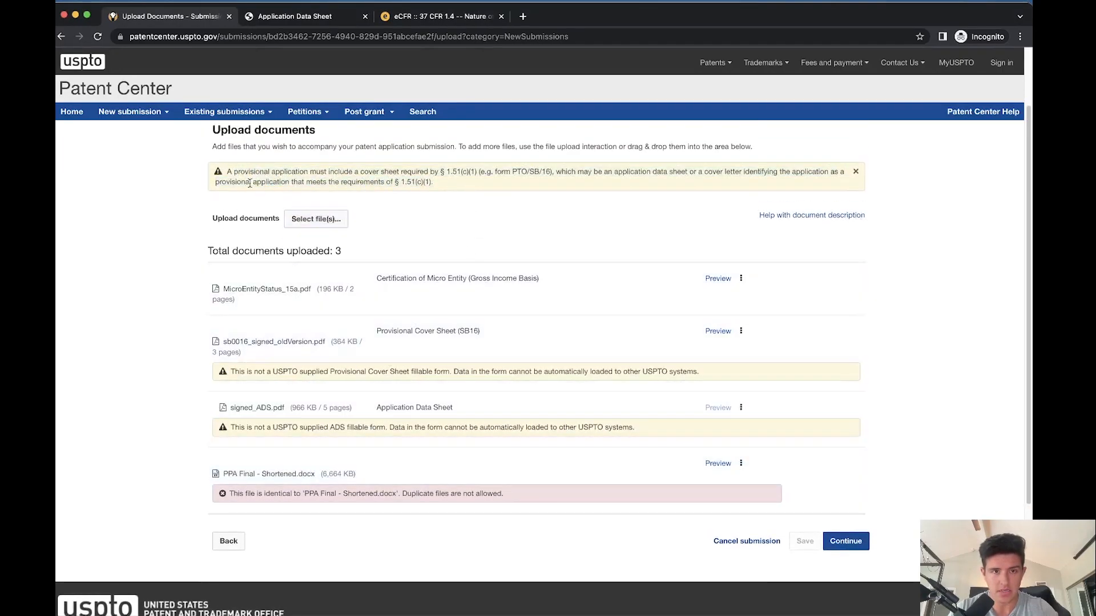
scroll(401, 258, up, 2)
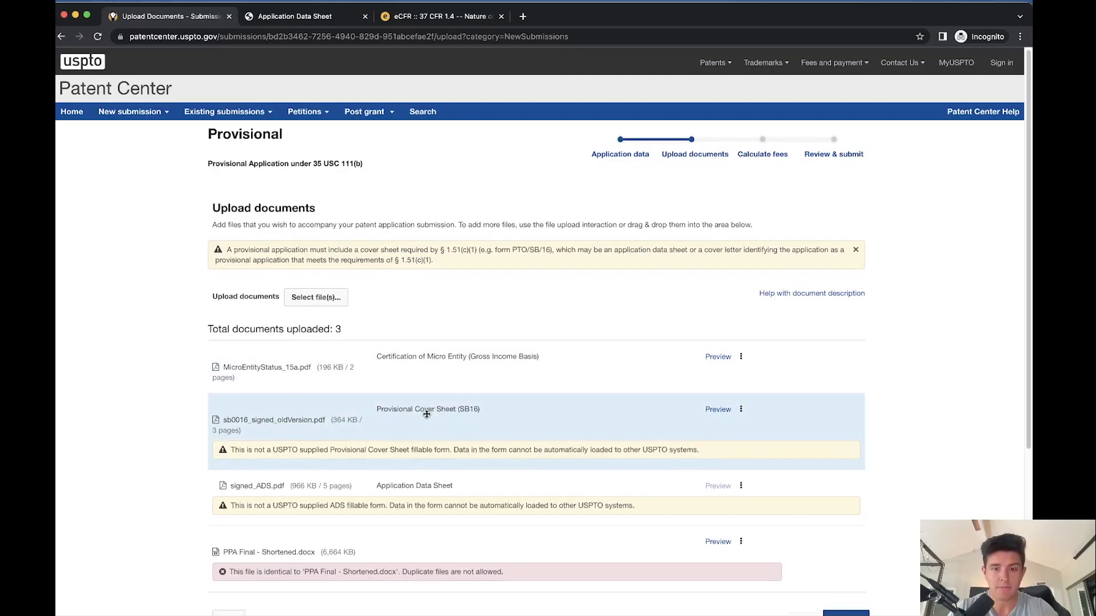
scroll(457, 365, down, 1)
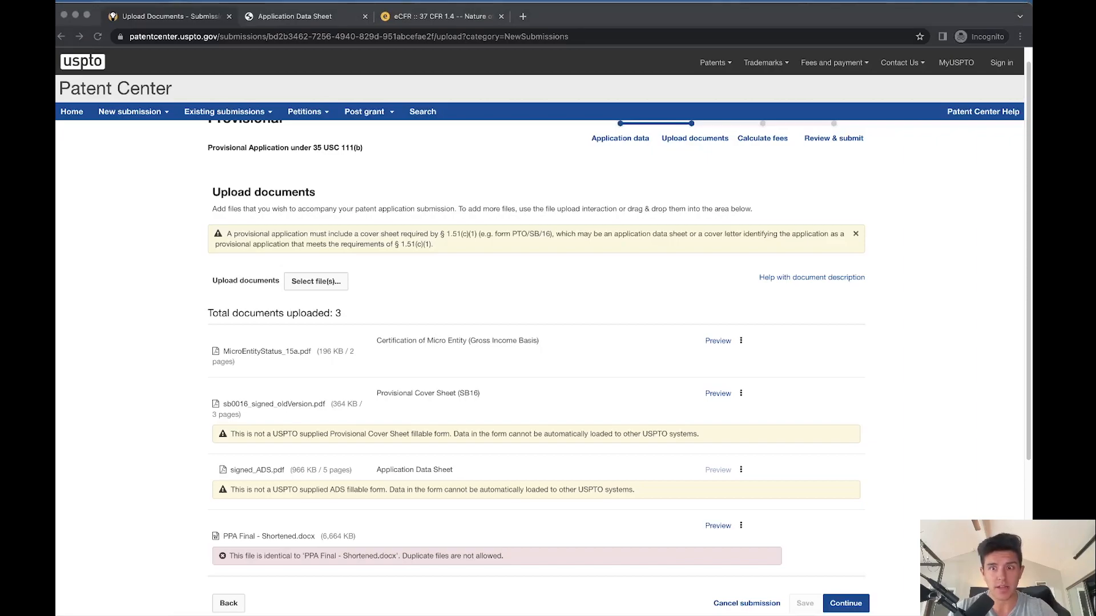
click(137, 465)
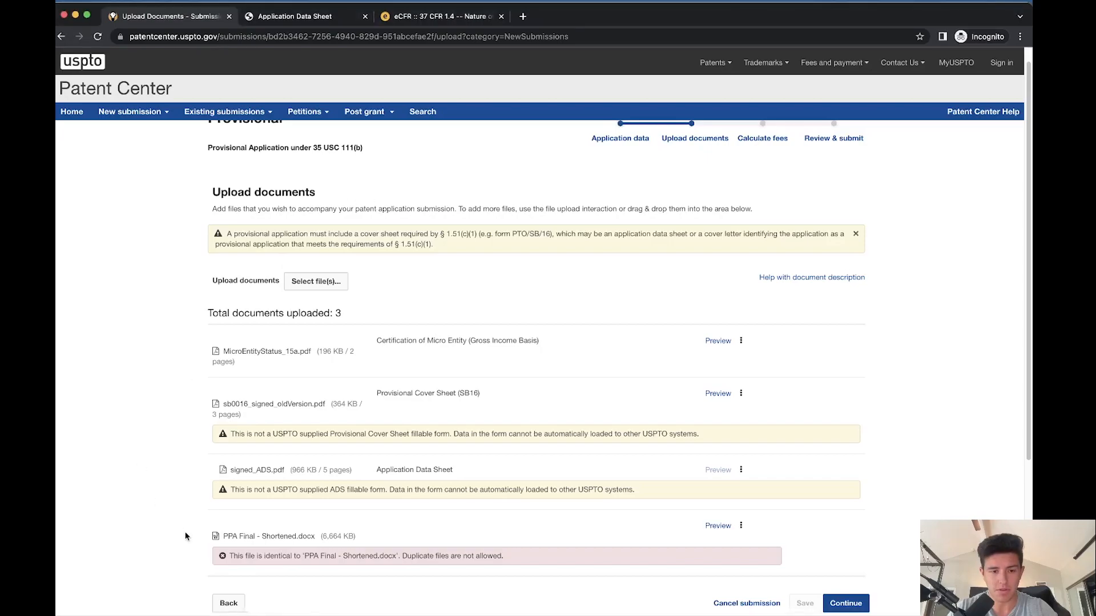
scroll(185, 534, down, 2)
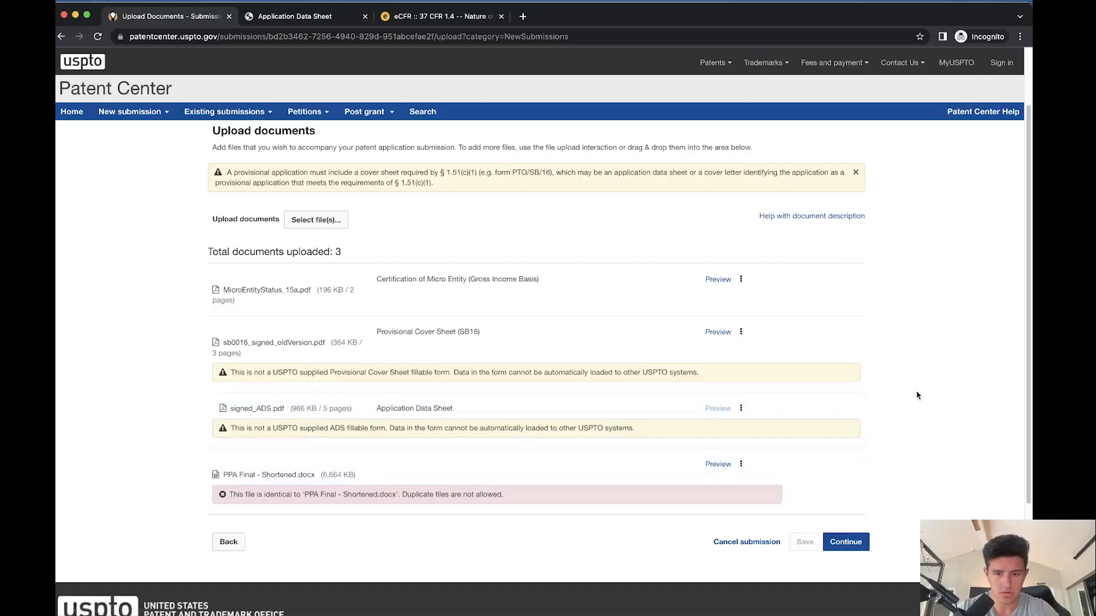
scroll(429, 505, down, 2)
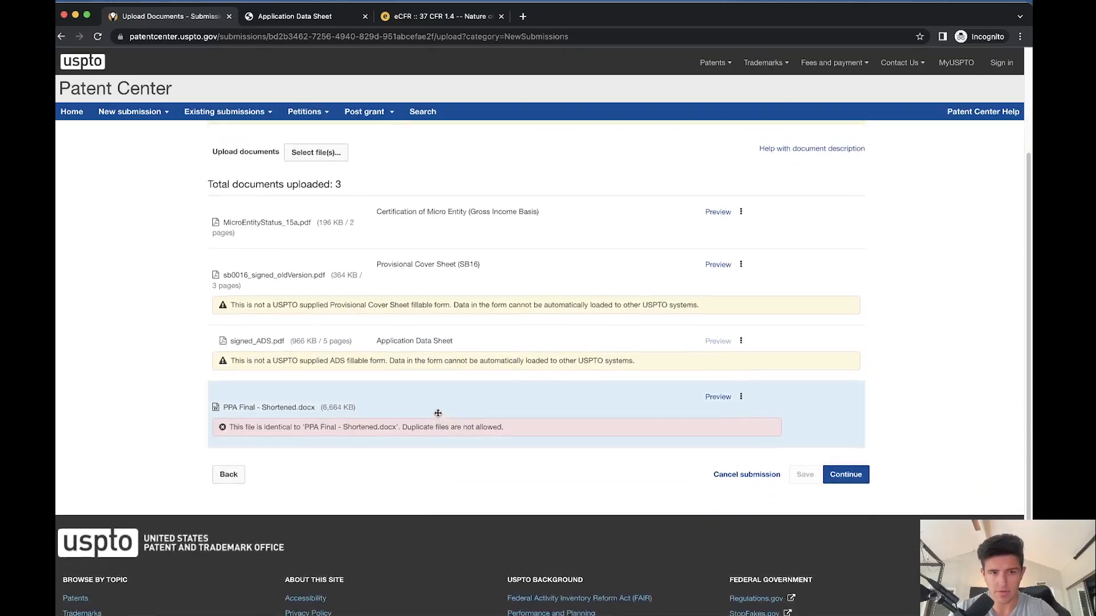
scroll(909, 530, up, 1)
Set the specification and drawings page count to 14, recalculate the micro entity fees, and continue to the review page
click(855, 519)
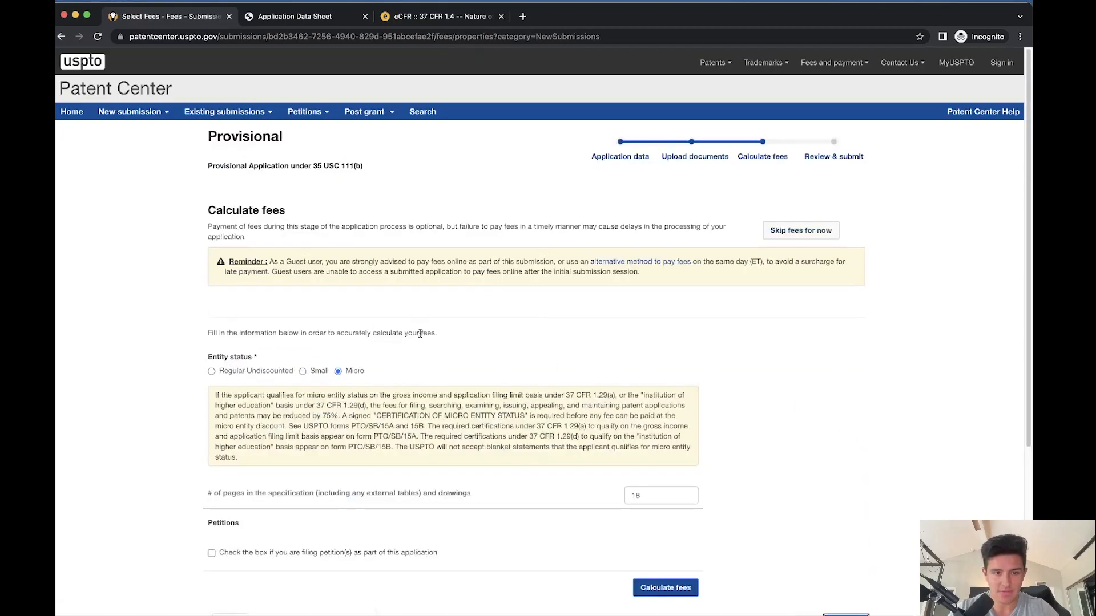
scroll(420, 333, down, 2)
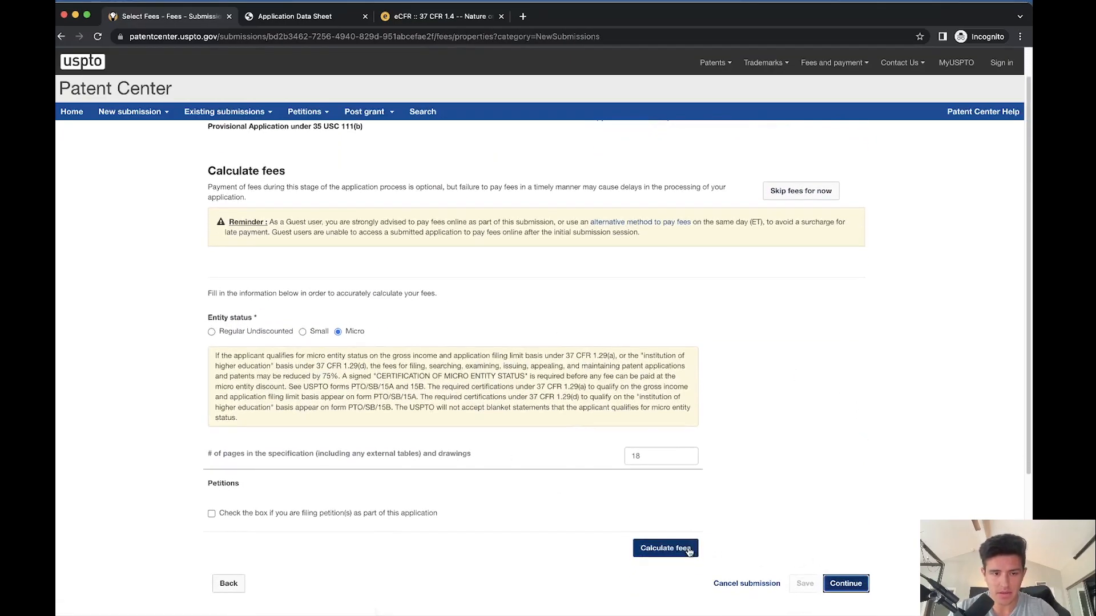
drag(672, 456, 624, 451)
text(14)
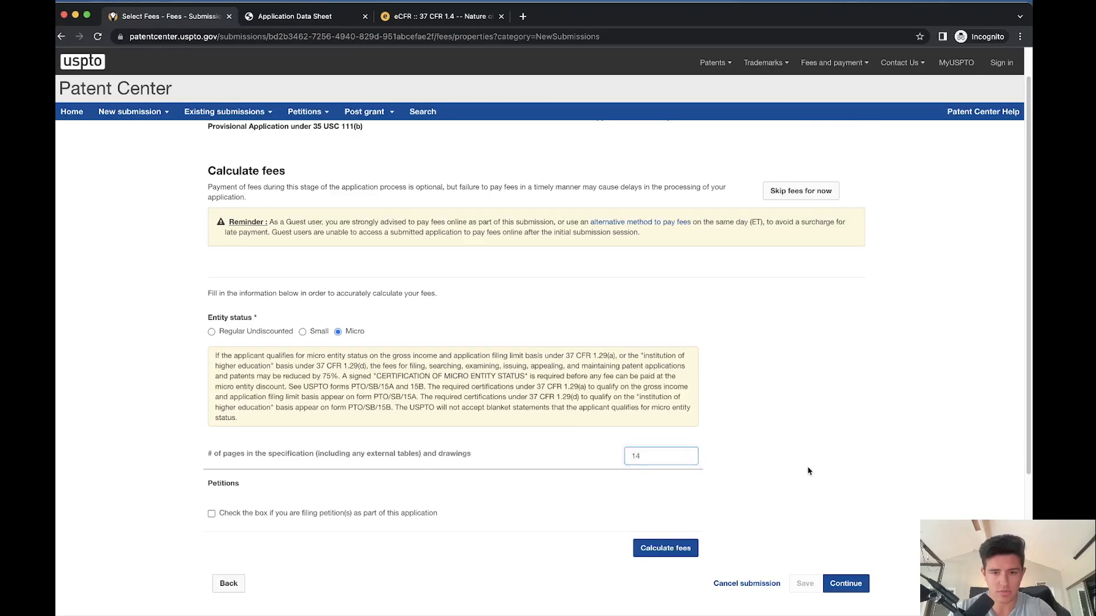
click(666, 548)
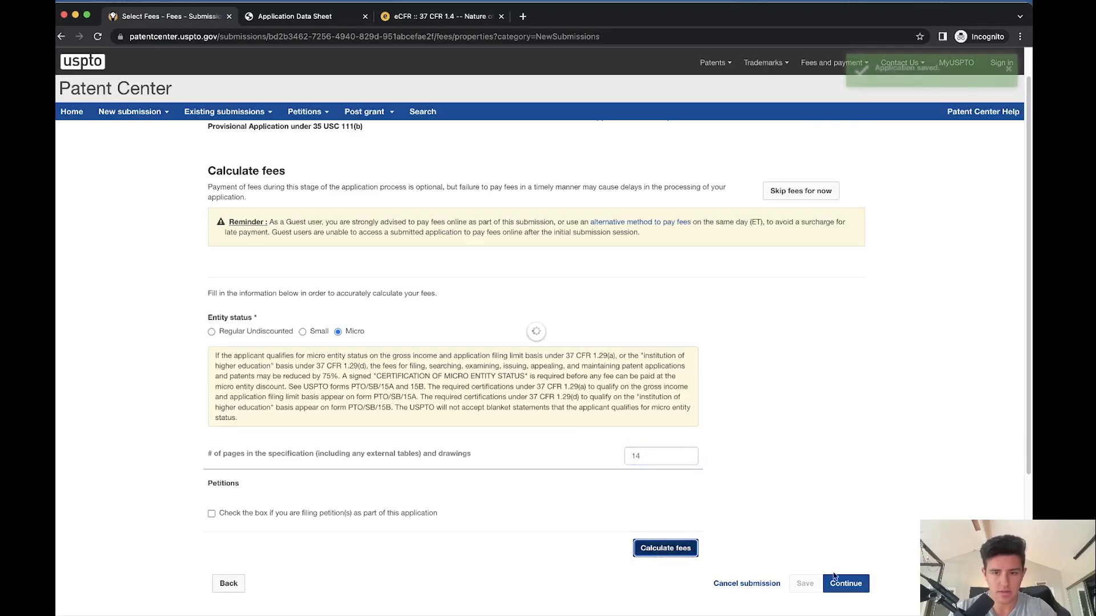
click(825, 538)
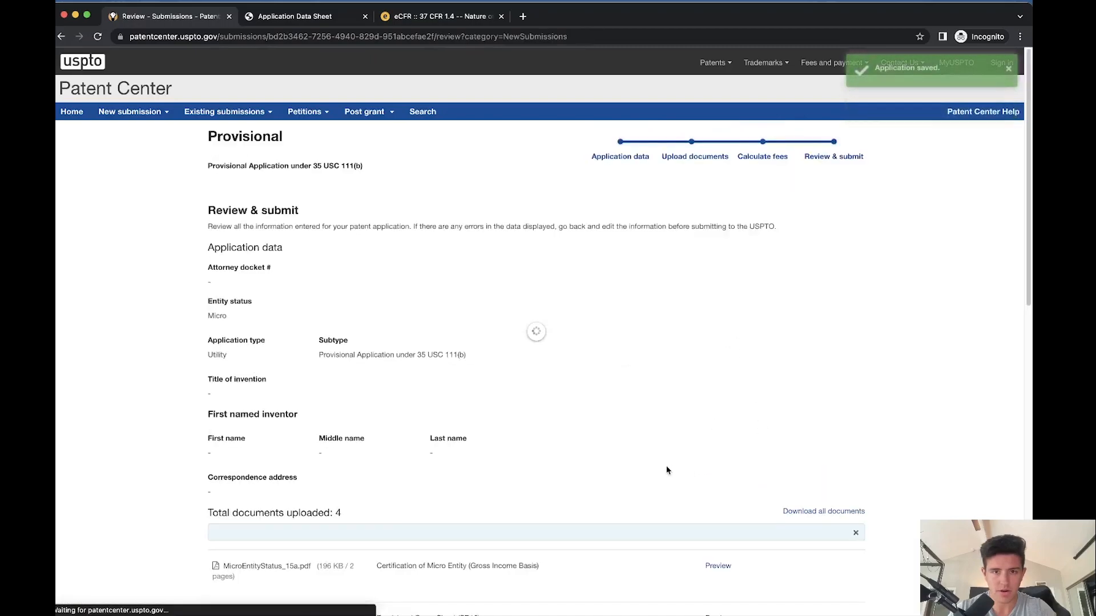
On the review page, preview the Certification of Micro Entity (MicroEntityStatus_15a.pdf), check its contents and signature, and close it
scroll(551, 428, down, 5)
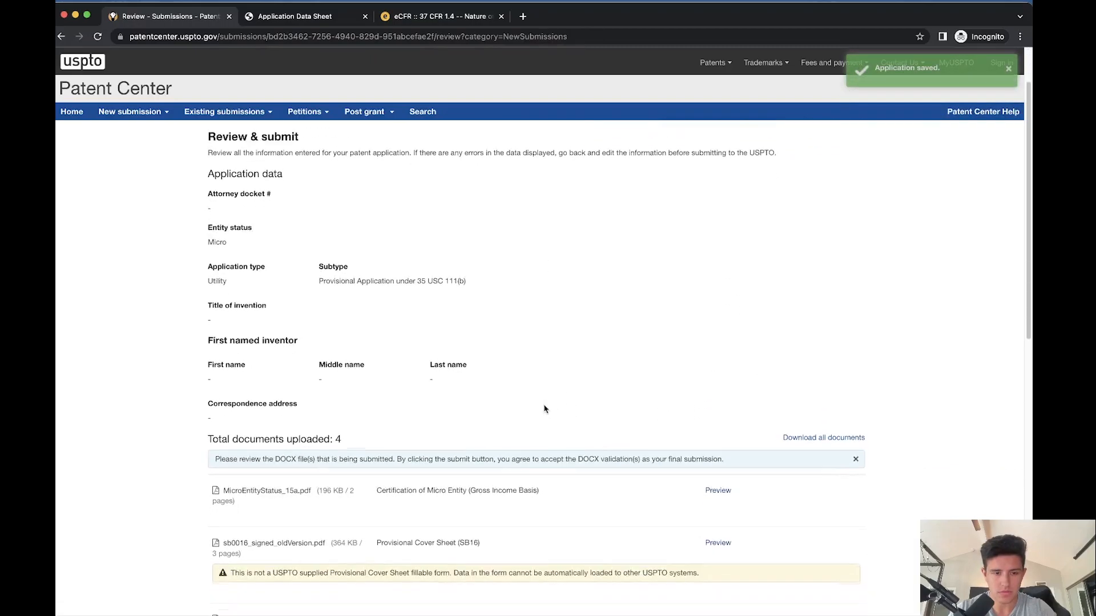
scroll(451, 374, down, 1)
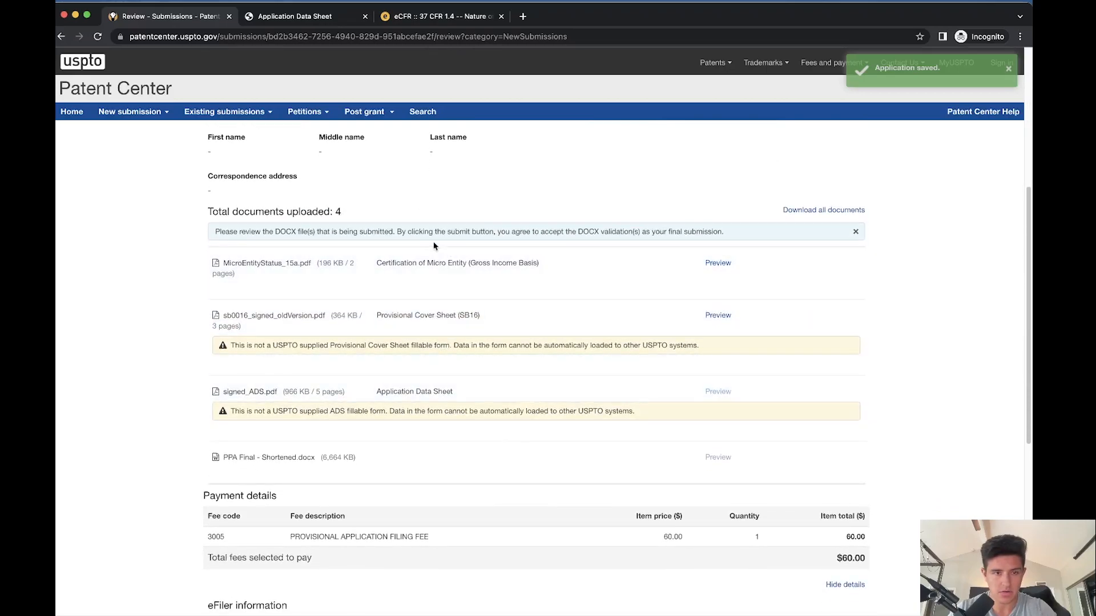
click(721, 264)
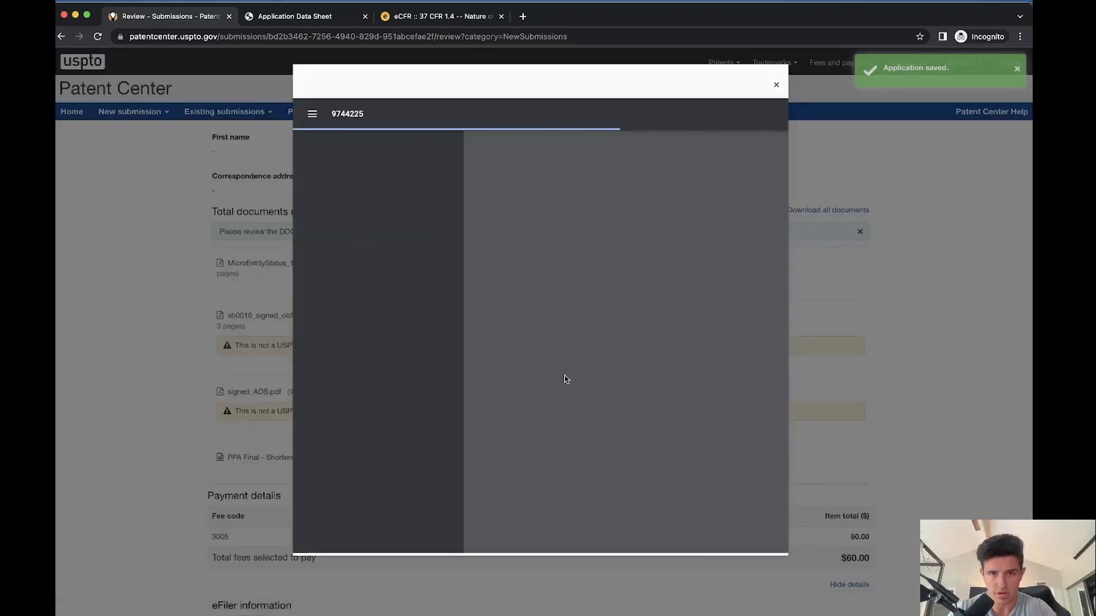
scroll(544, 382, down, 7)
scroll(542, 387, up, 7)
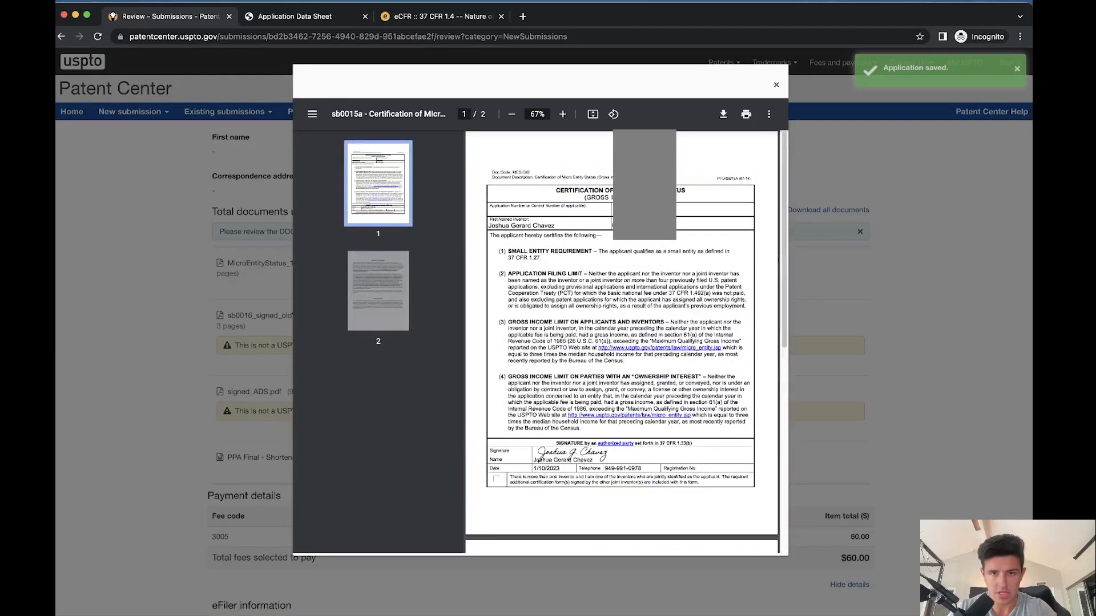
click(776, 85)
Preview the Provisional Cover Sheet (SB16) through its last page, close it, and try to preview signed_ADS.pdf
click(718, 316)
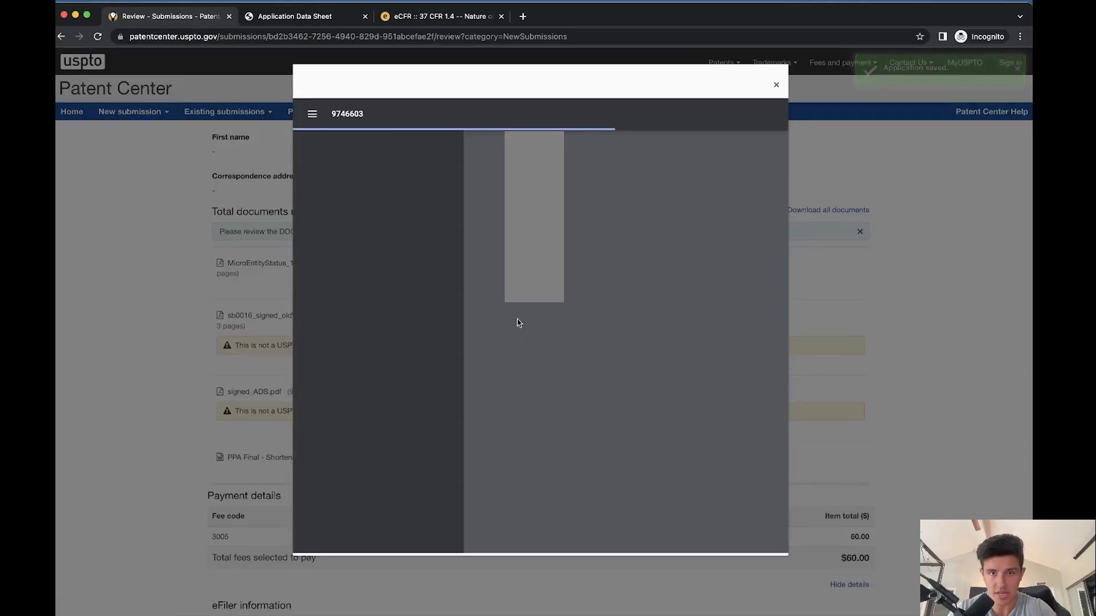
scroll(638, 345, down, 4)
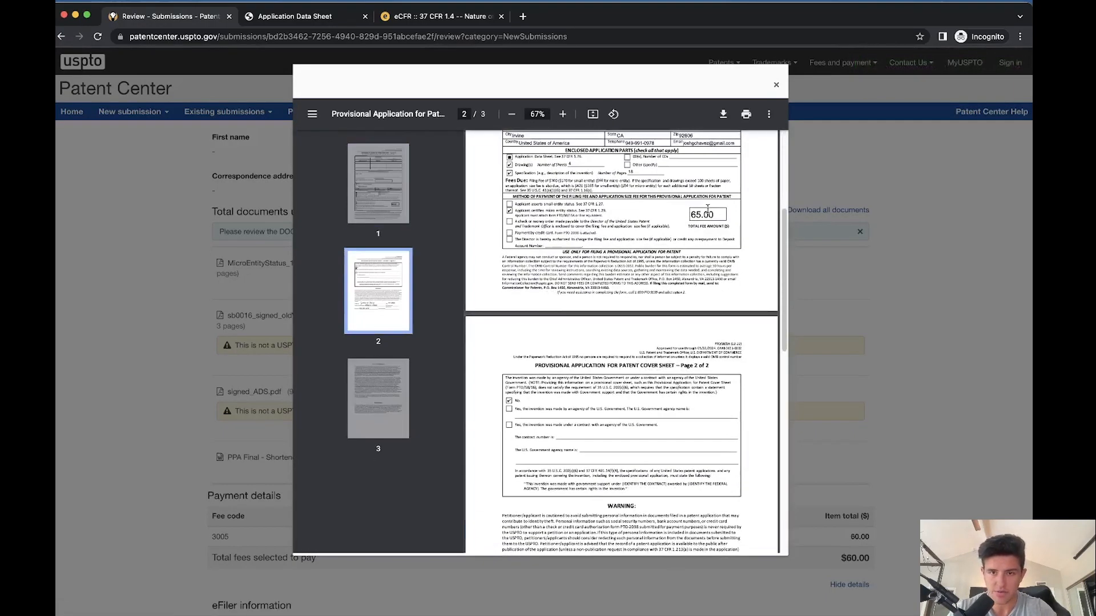
scroll(674, 307, down, 10)
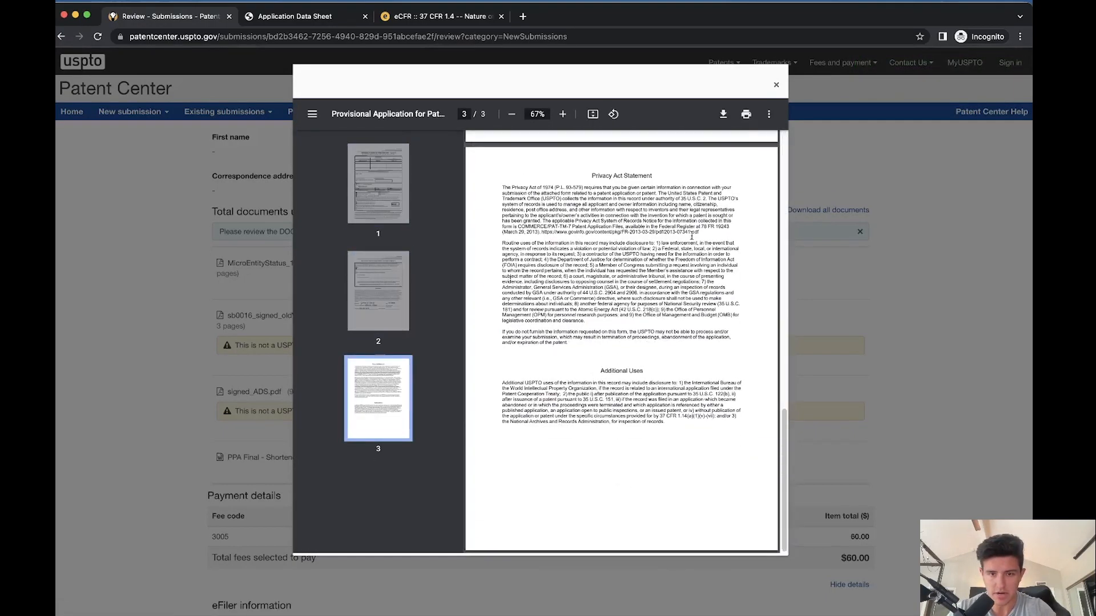
click(775, 86)
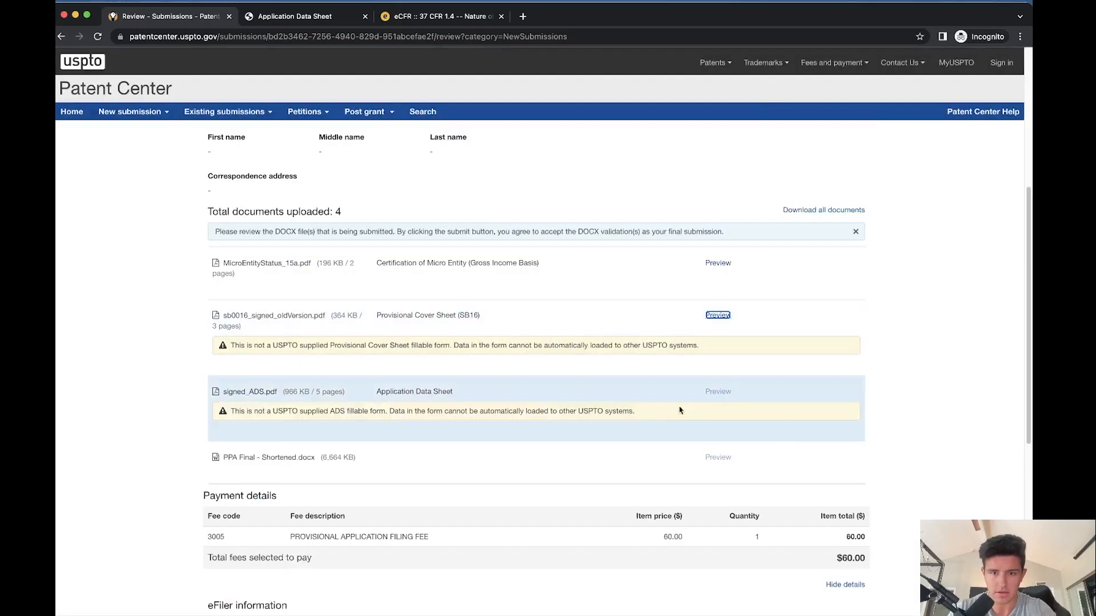
click(715, 394)
Fill in the eFiler's first name, last name and email, and try to submit the provisional application
scroll(617, 389, down, 1)
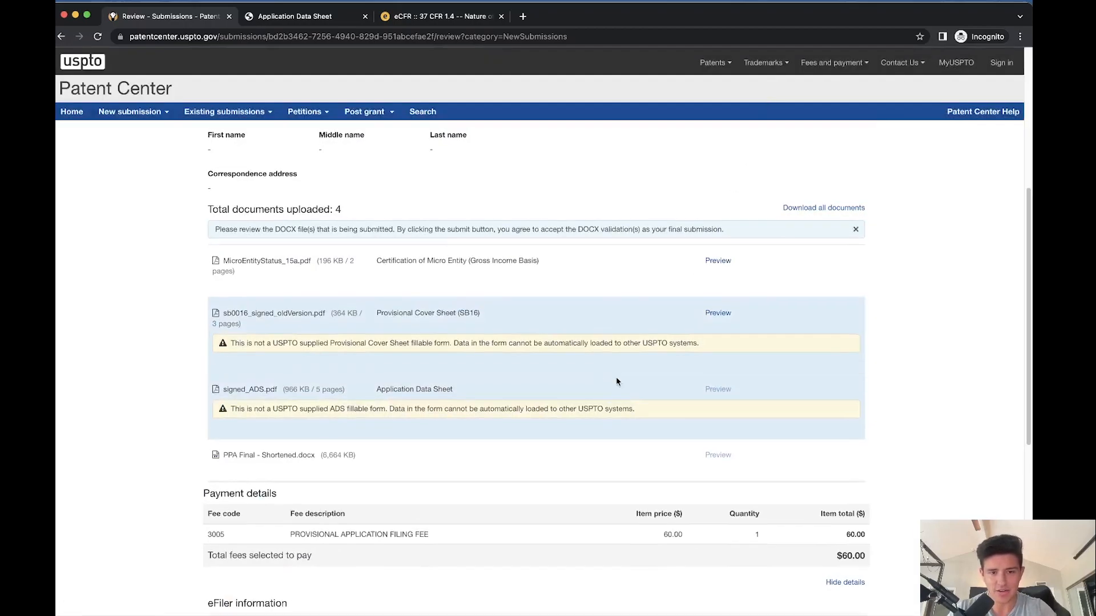
scroll(693, 413, down, 1)
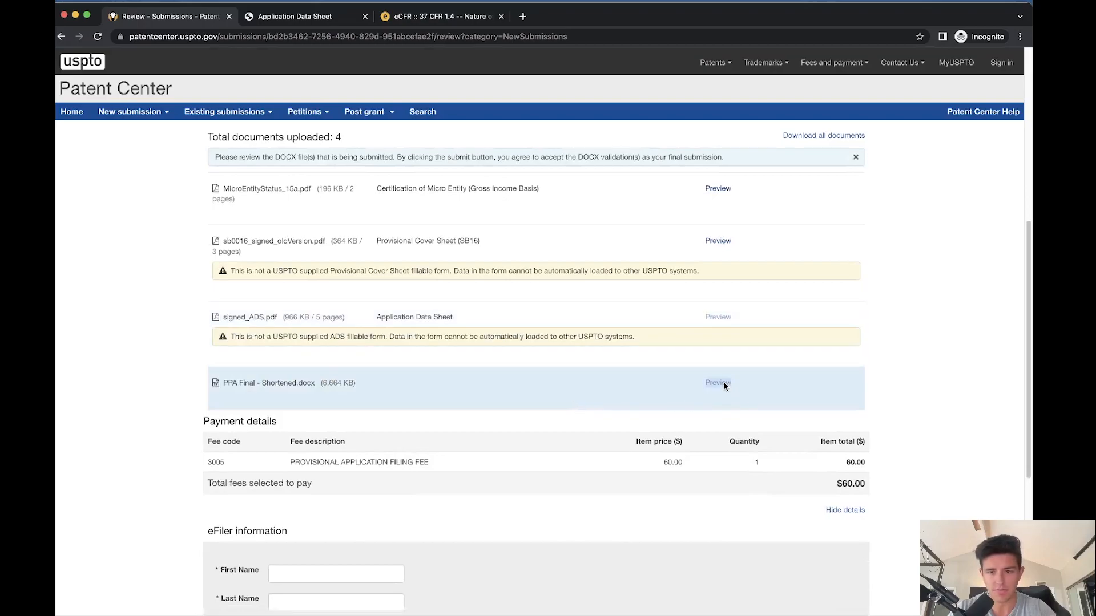
scroll(582, 337, down, 5)
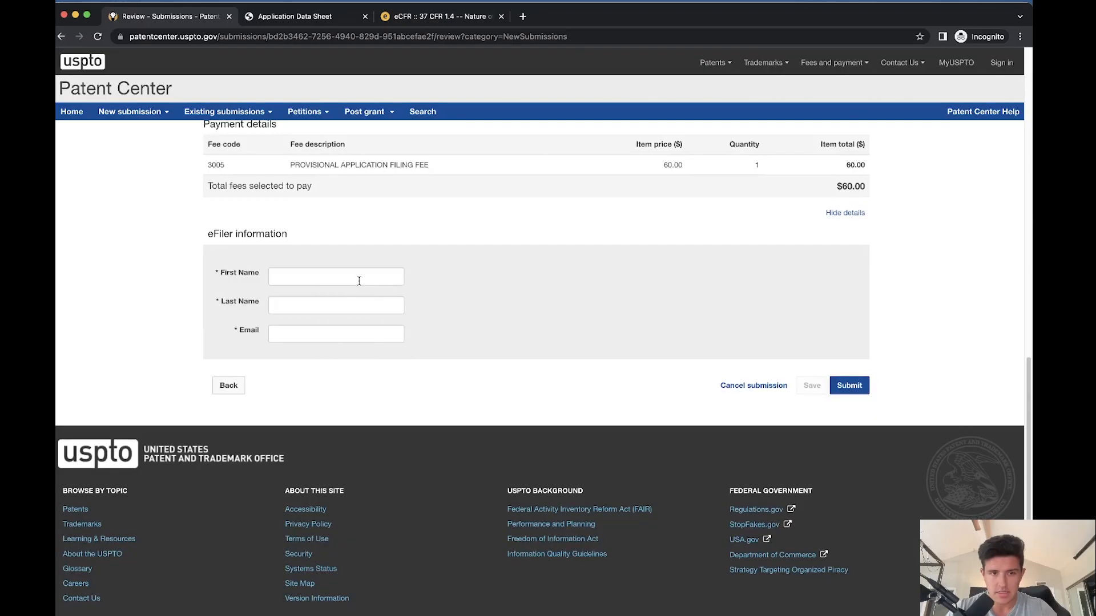
click(357, 279)
click(367, 306)
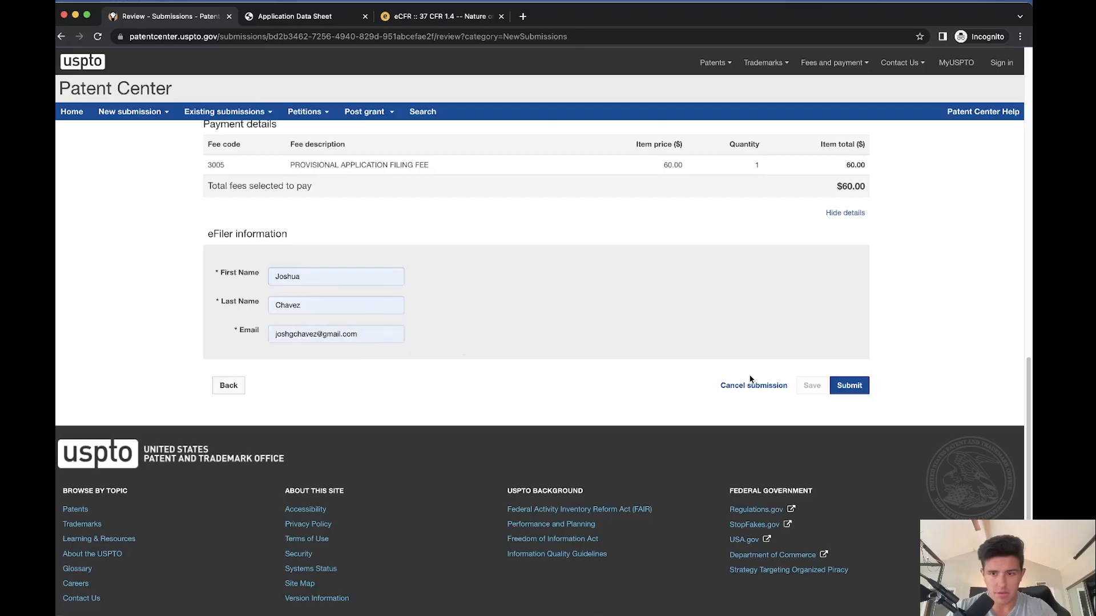
click(848, 386)
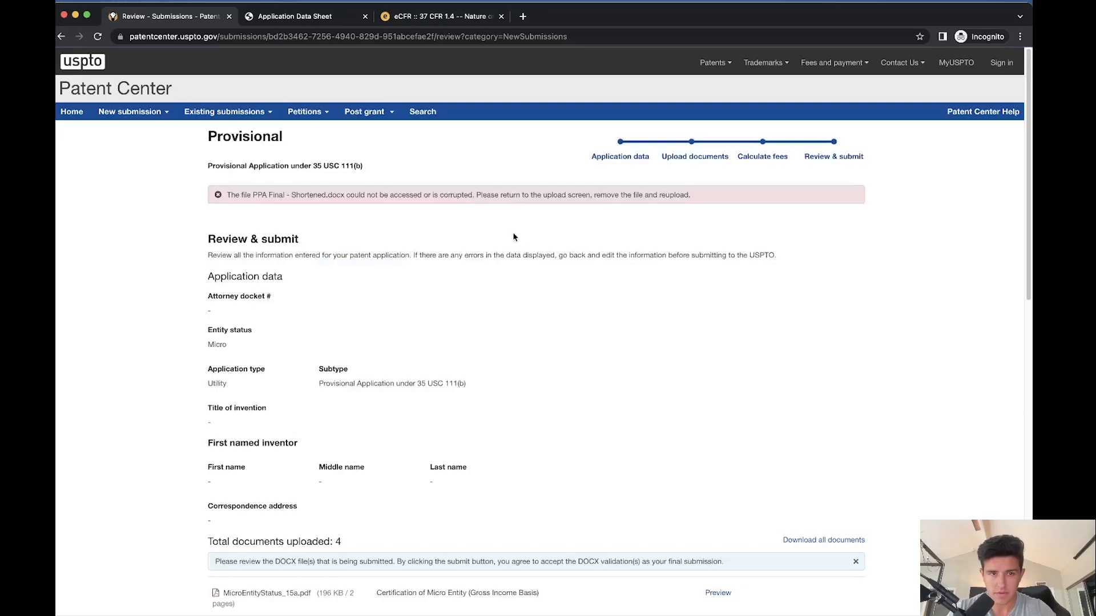
Read the submission error about PPA Final - Shortened.docx and return to the document upload stage
drag(690, 195, 303, 191)
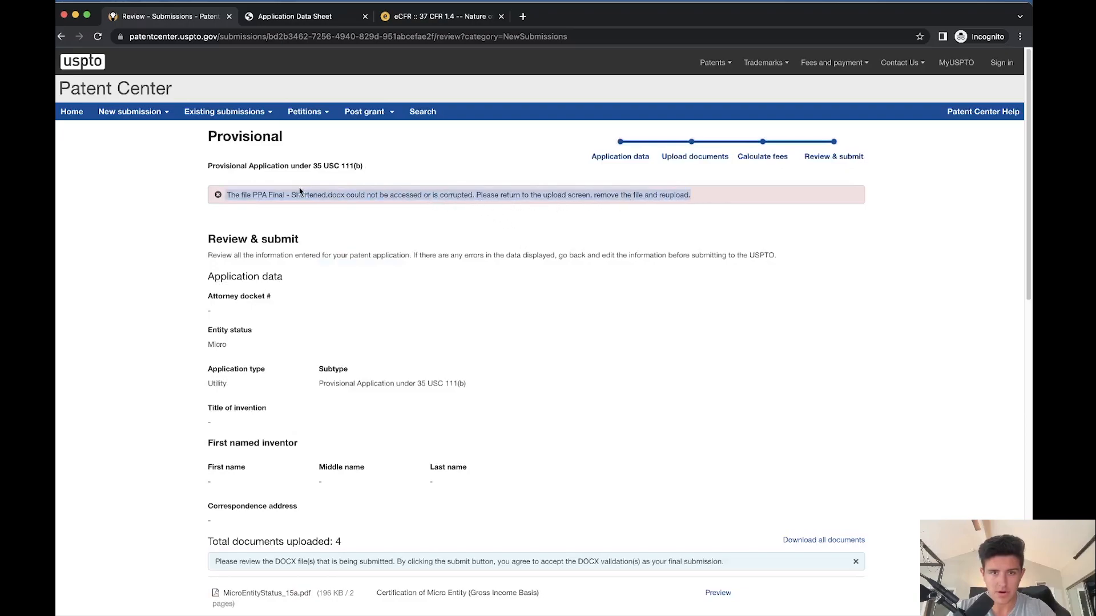
click(217, 193)
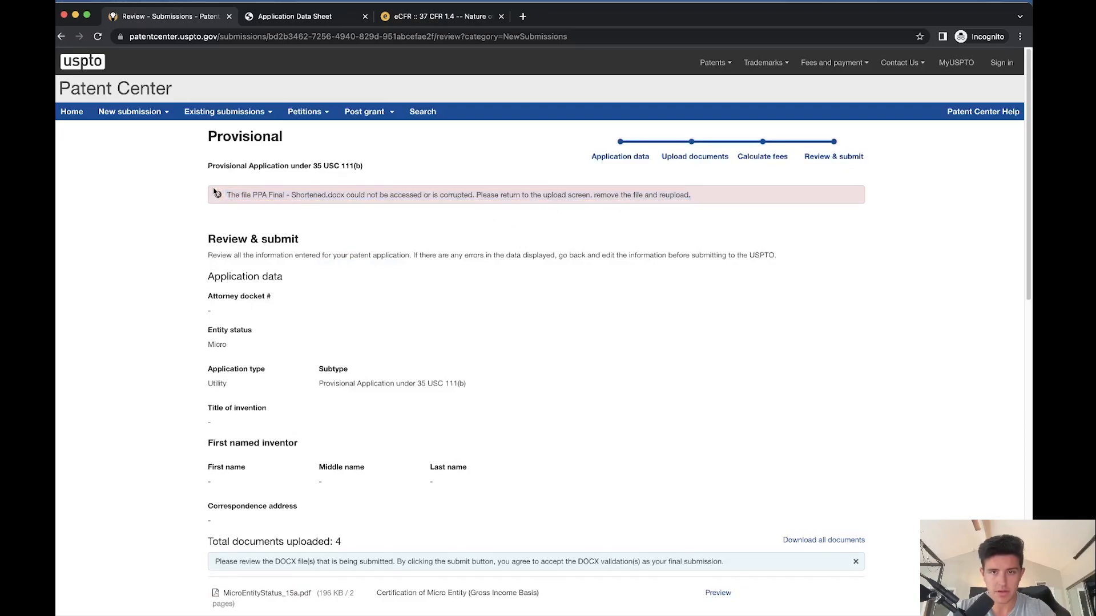
click(705, 164)
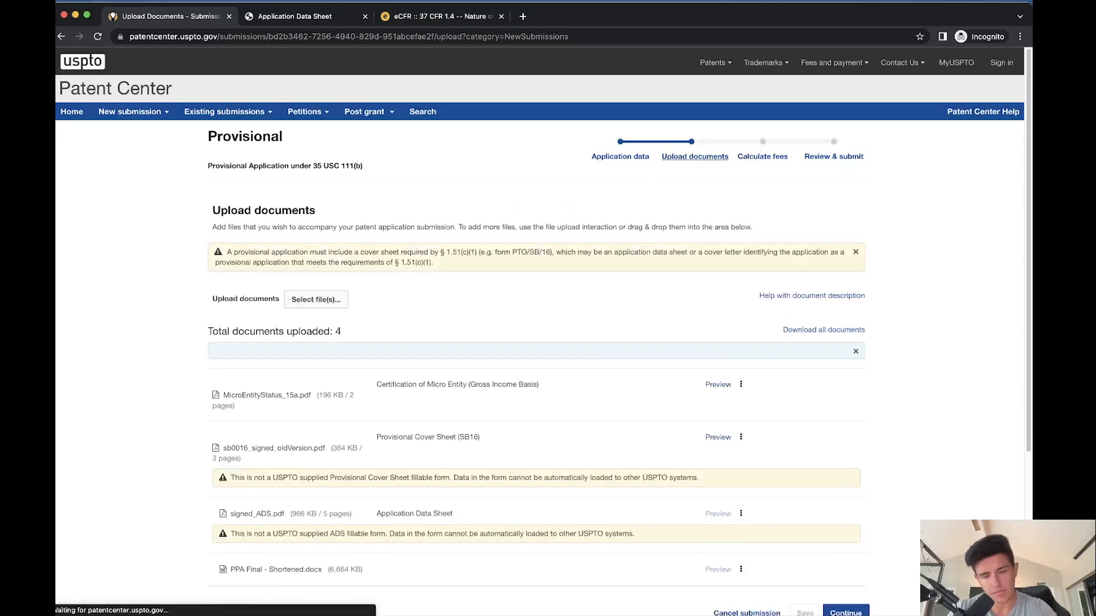
Preview the uploaded Application Data Sheet and read through its opt-out authorizations to the signature section on page 5
mouse_move(78, 166)
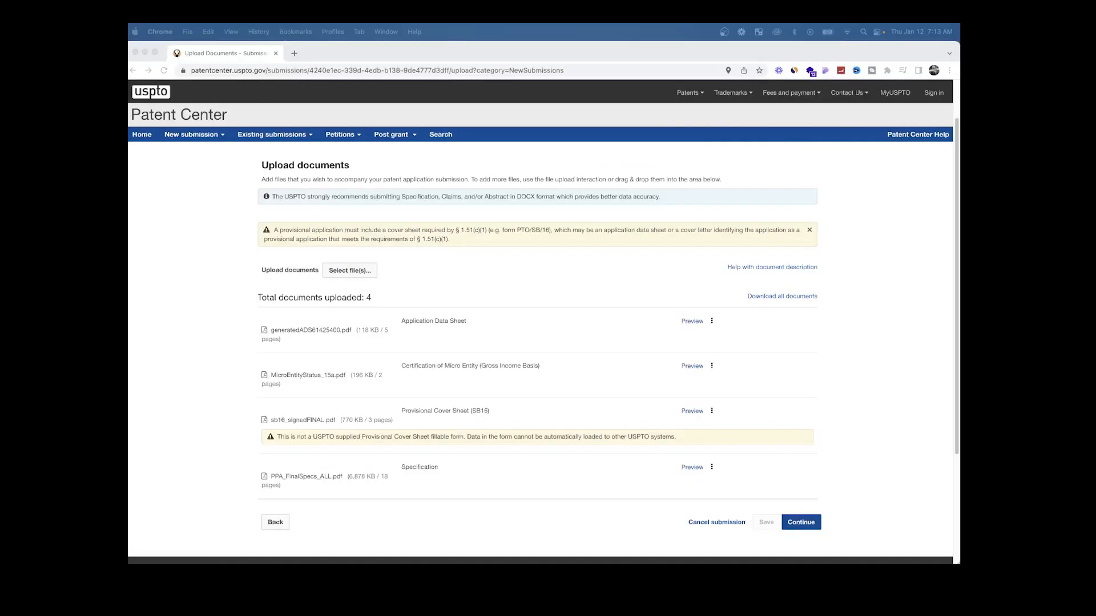
click(336, 52)
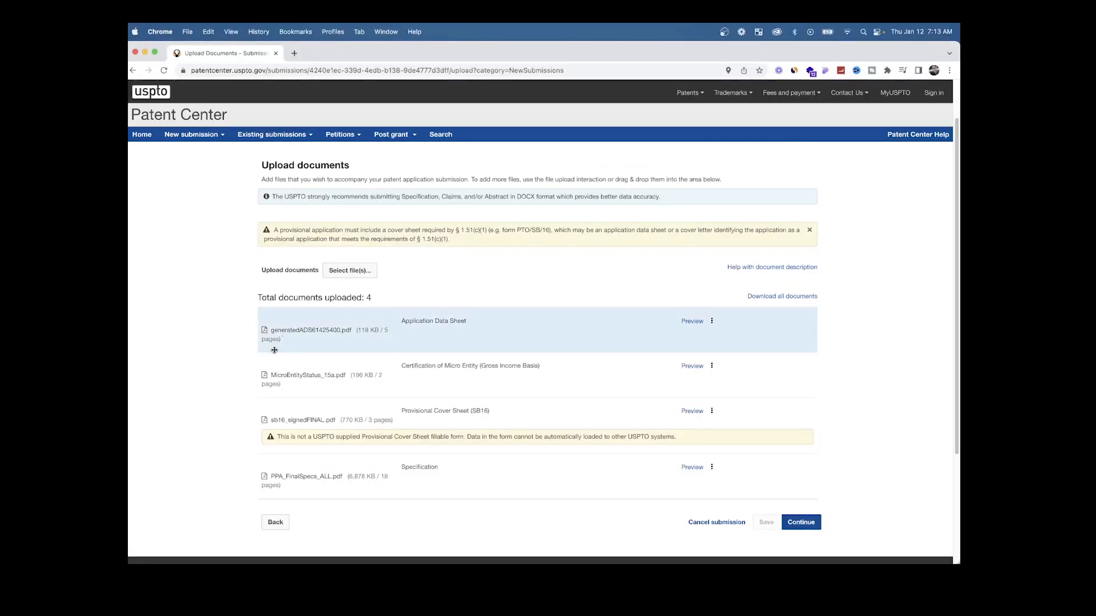
scroll(246, 355, down, 1)
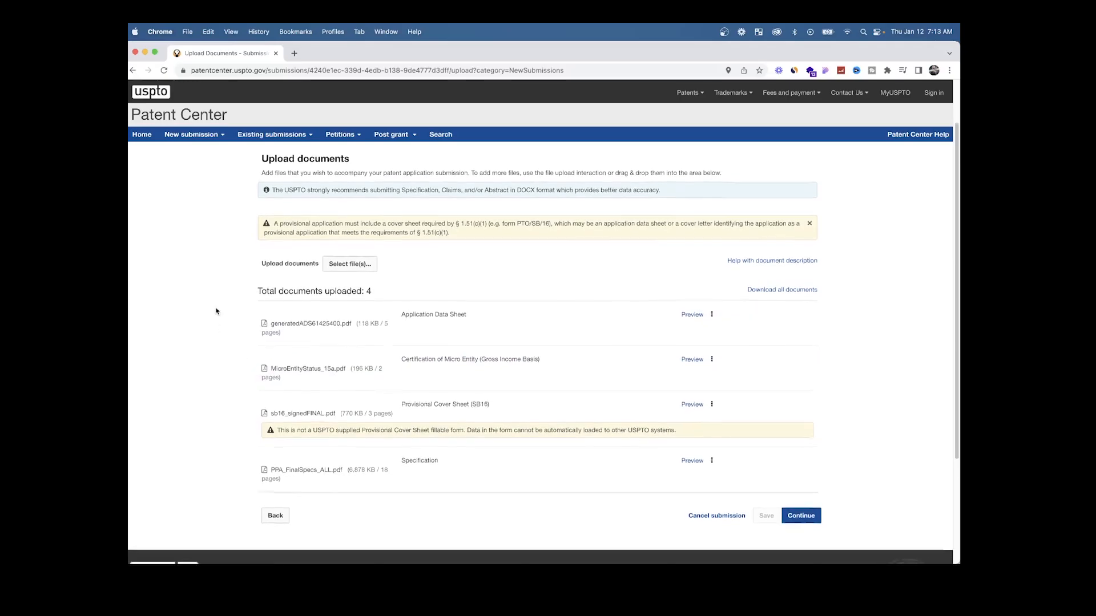
scroll(217, 314, down, 1)
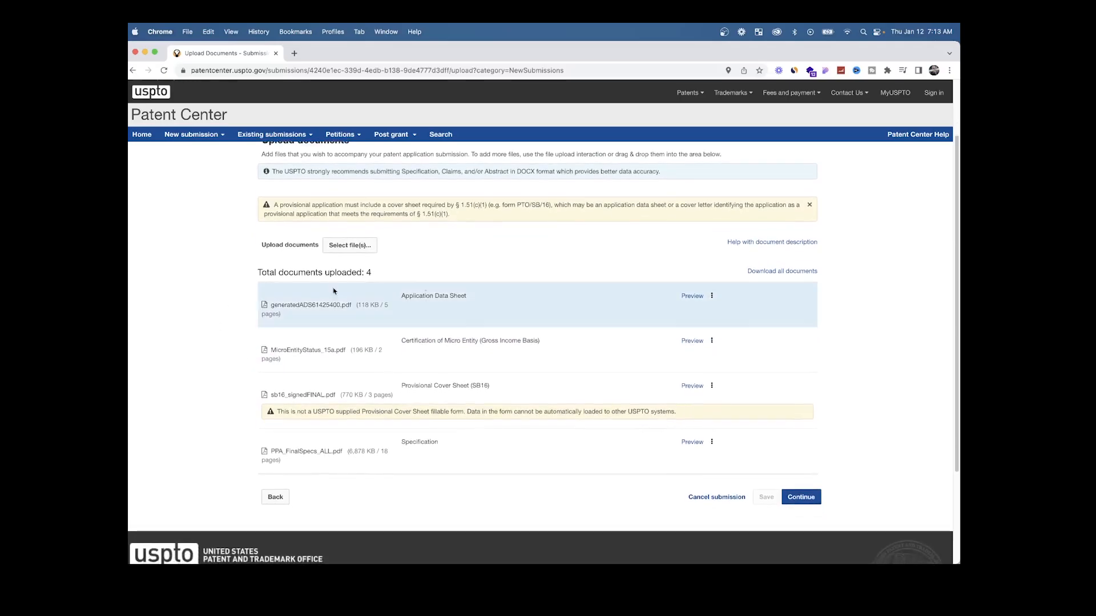
click(692, 295)
scroll(495, 292, down, 6)
scroll(573, 343, down, 10)
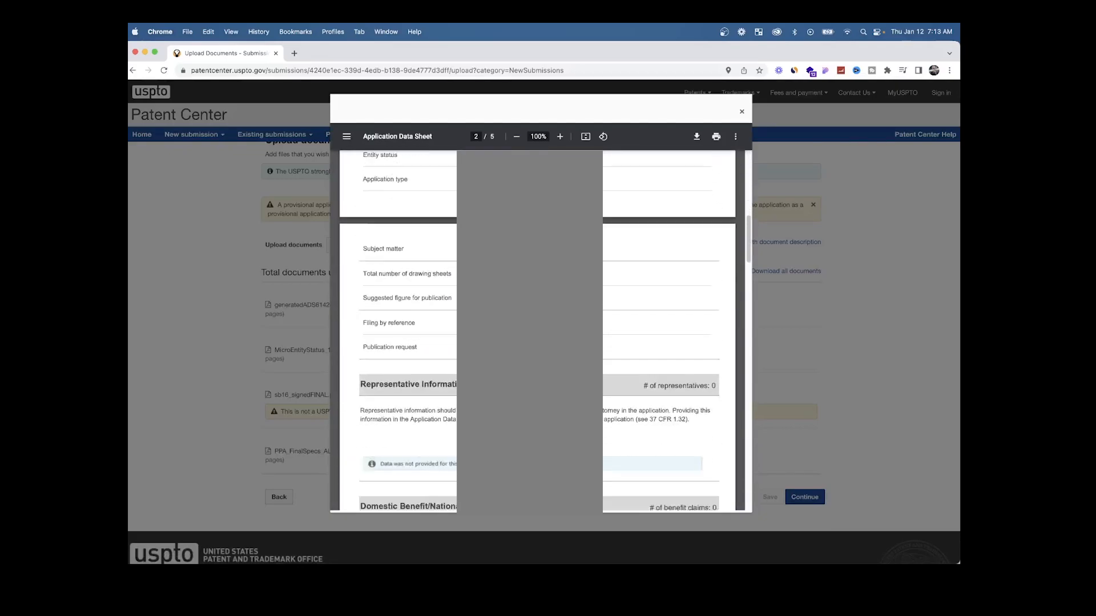
scroll(573, 343, down, 10)
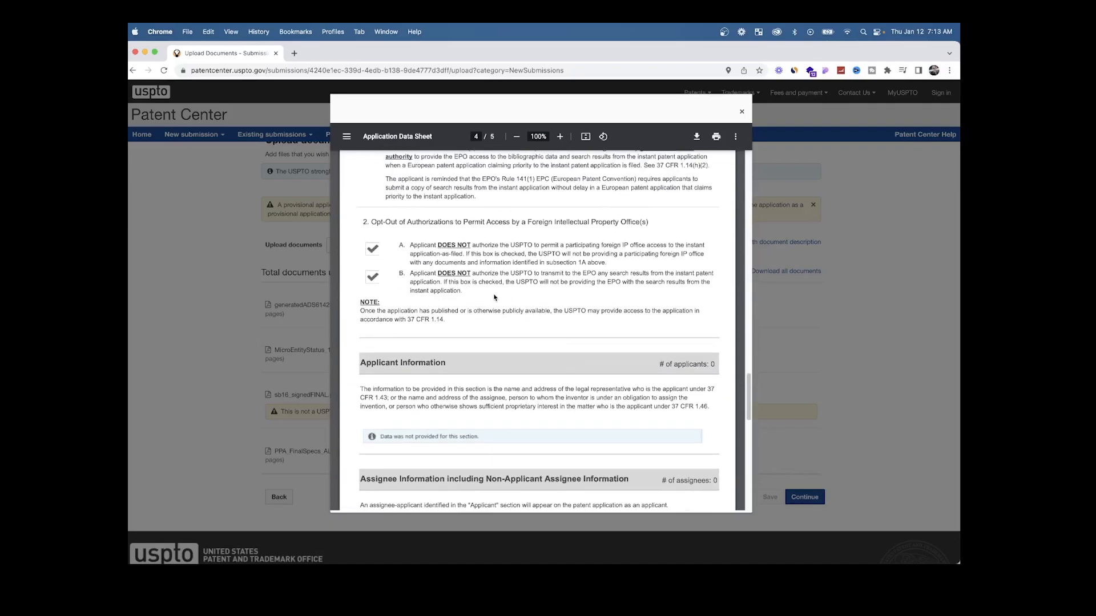
drag(407, 246, 472, 293)
click(473, 300)
scroll(498, 305, down, 7)
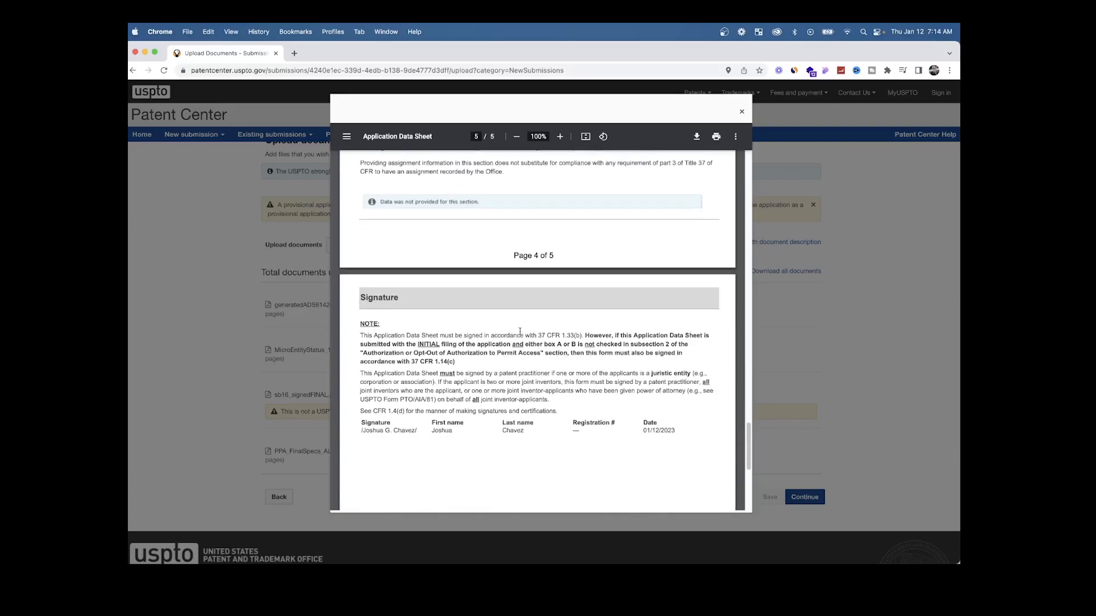
scroll(521, 347, down, 2)
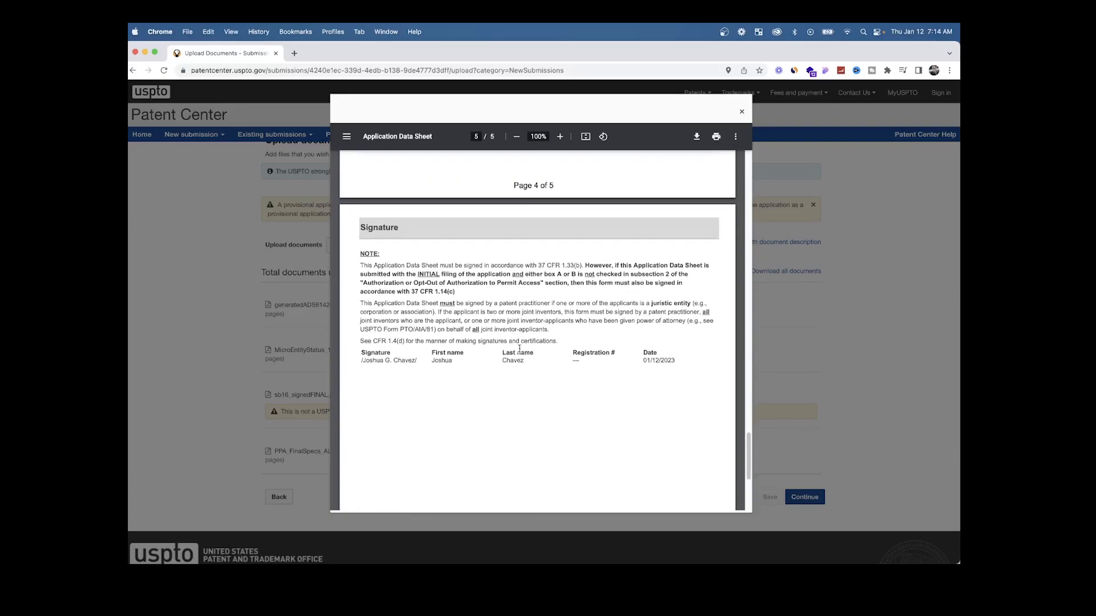
Check the Application Data Sheet signature against the USPTO S-signature examples in sigexamples_alt_text.pdf, and close the preview
mouse_move(359, 353)
mouse_down()
mouse_move(413, 361)
mouse_move(364, 365)
mouse_up()
click(426, 363)
click(401, 369)
drag(672, 23, 533, 65)
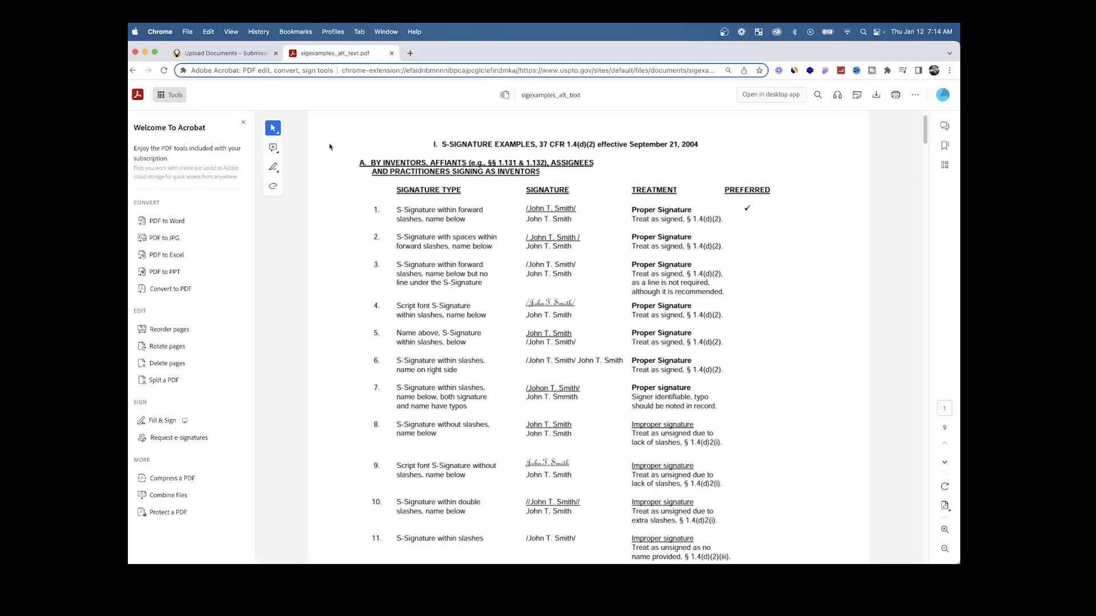
click(239, 57)
mouse_move(373, 360)
mouse_down()
mouse_move(409, 361)
mouse_move(361, 361)
mouse_up()
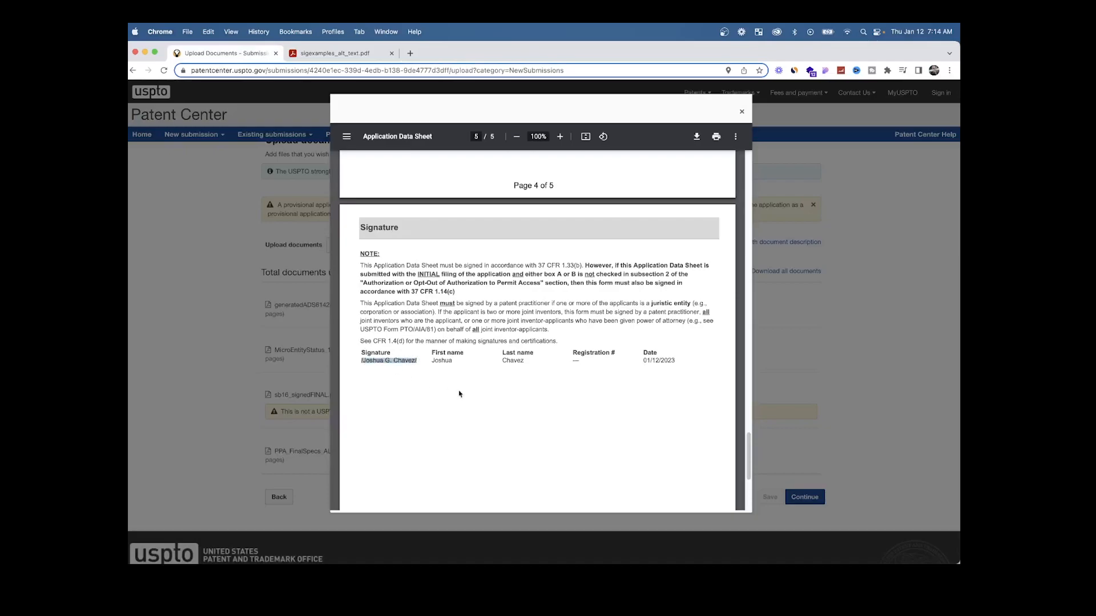
click(813, 284)
Preview the Certification of Micro Entity (MicroEntityStatus_15a.pdf) from the upload list, check both pages, and close it
scroll(569, 325, down, 2)
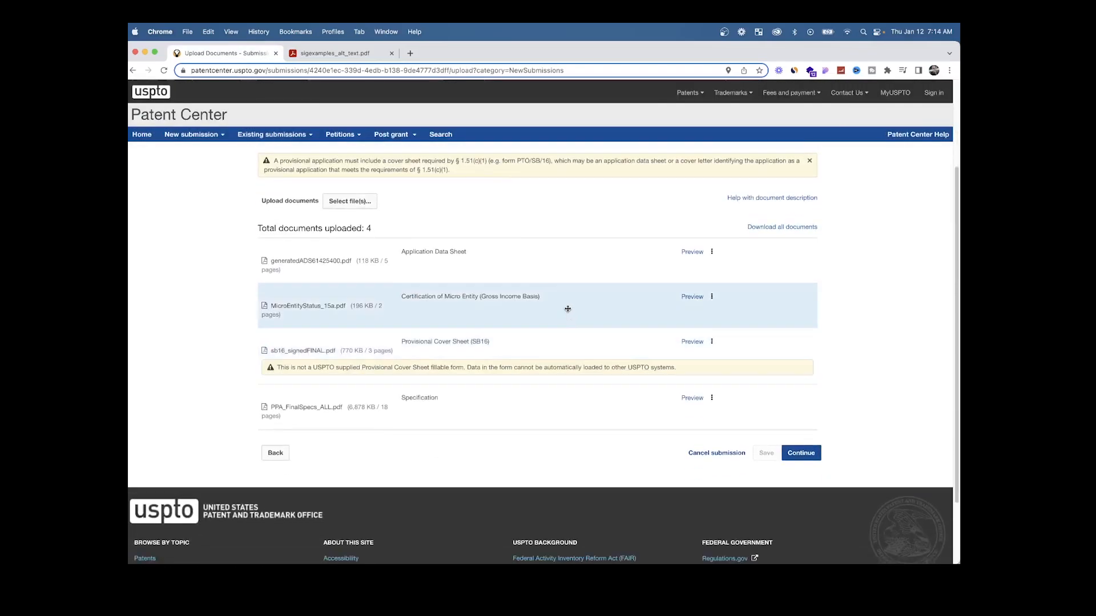
click(692, 296)
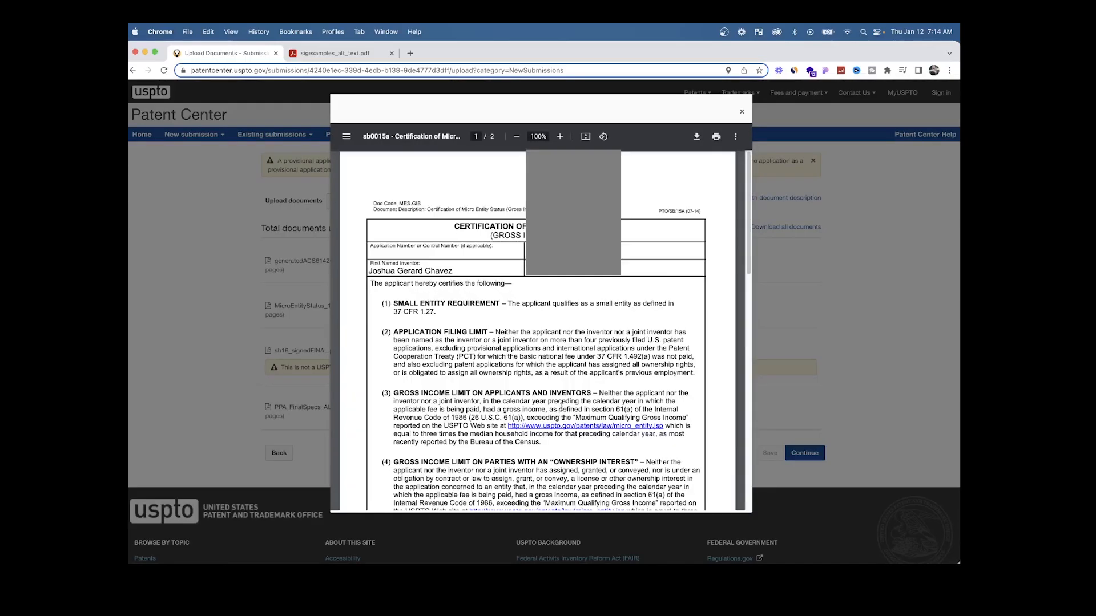
scroll(540, 394, down, 10)
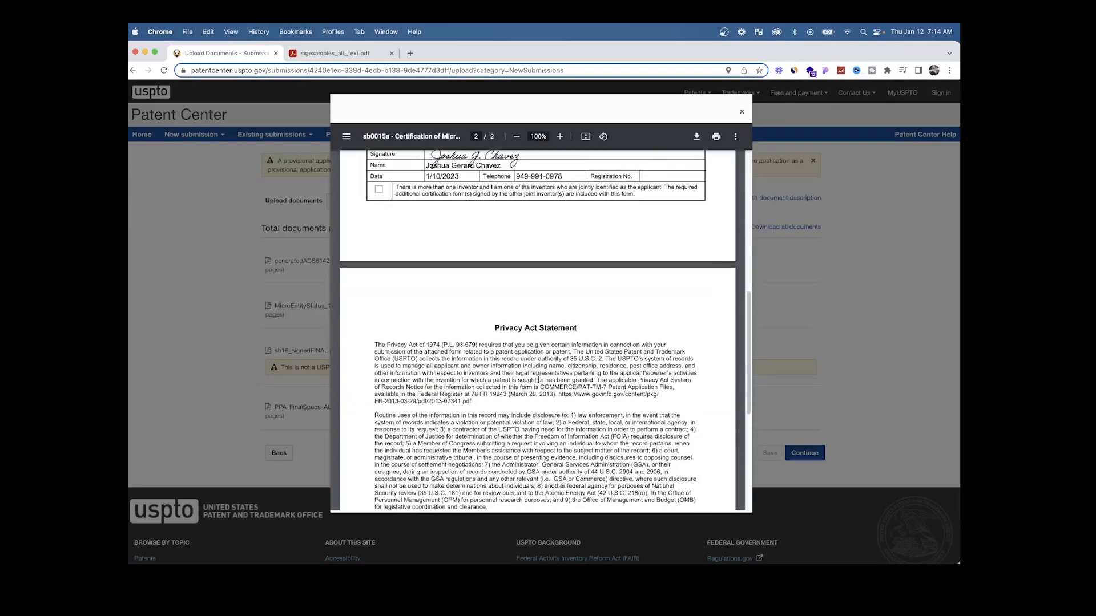
scroll(538, 379, down, 5)
click(741, 111)
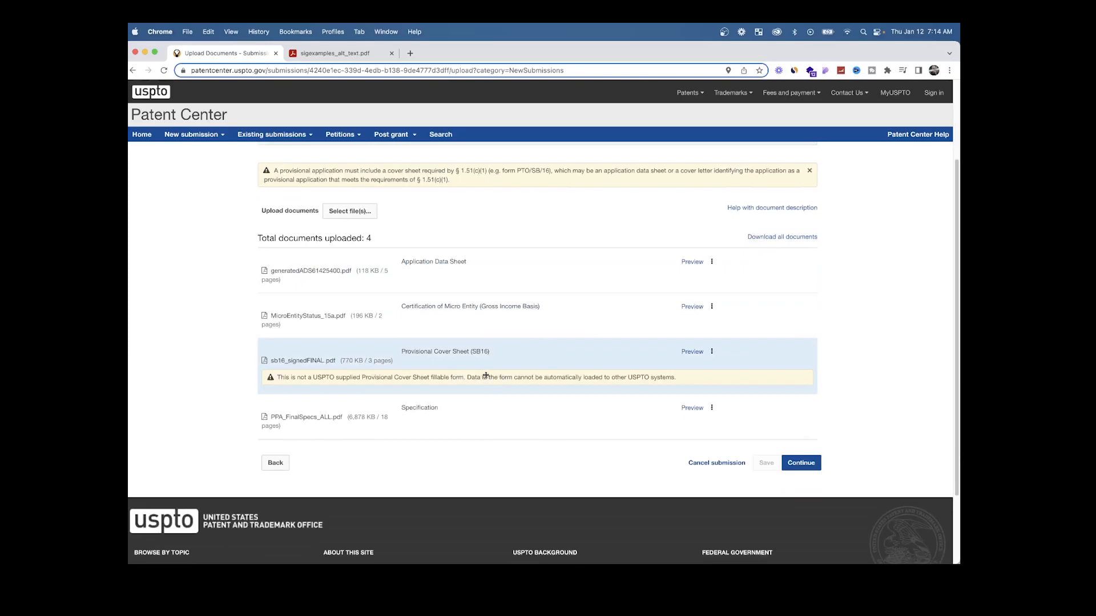
Preview the Provisional Cover Sheet (sb16_signedFINAL.pdf), check its applicant details and signature through the last page, and close it
click(691, 351)
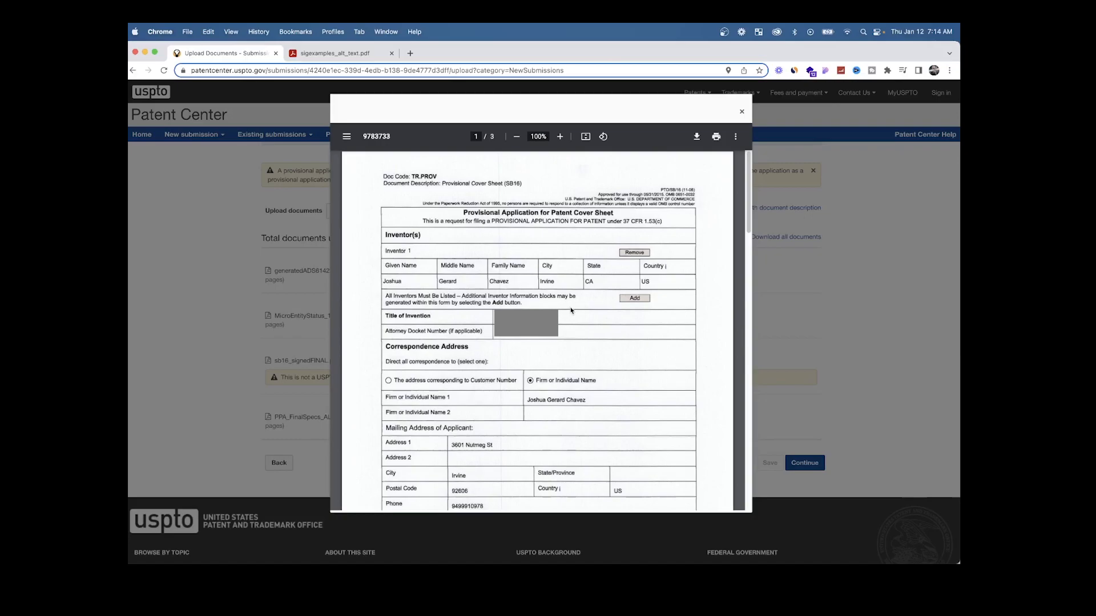
scroll(570, 307, down, 1)
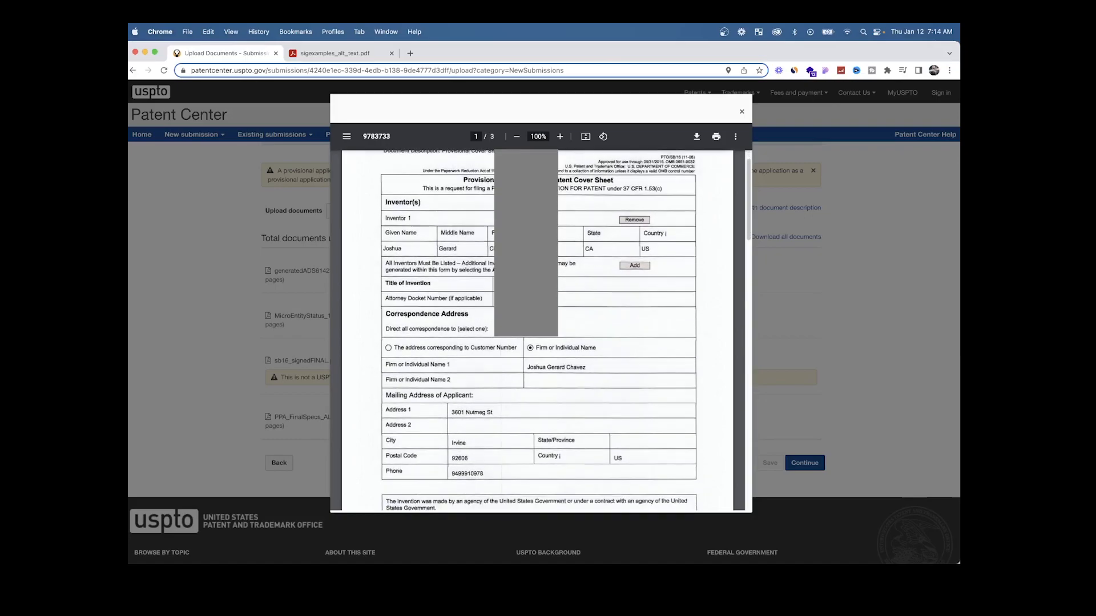
scroll(531, 332, down, 15)
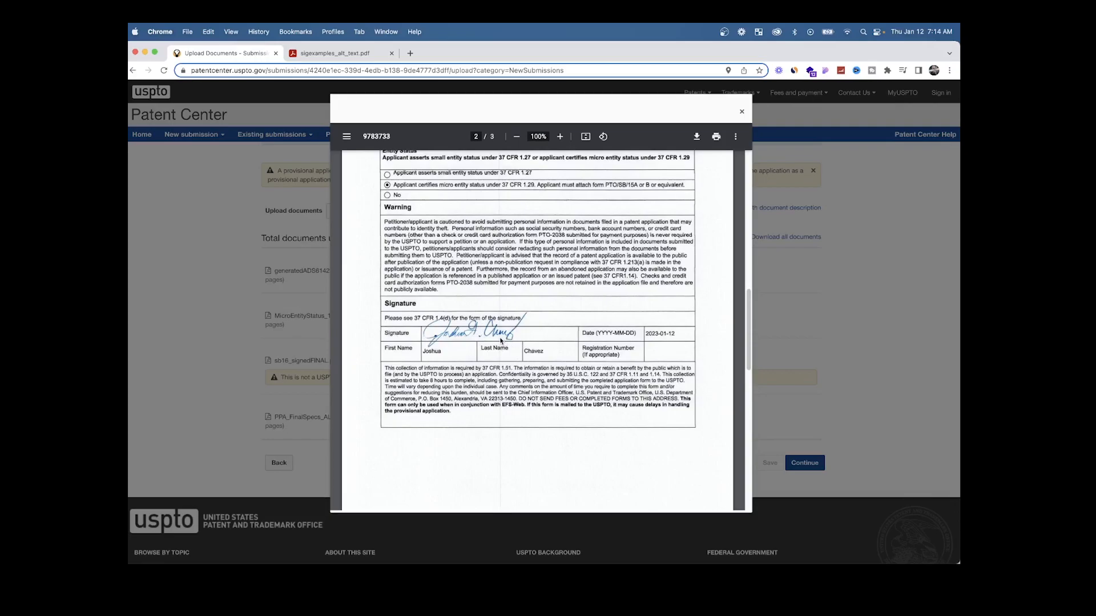
scroll(518, 333, down, 15)
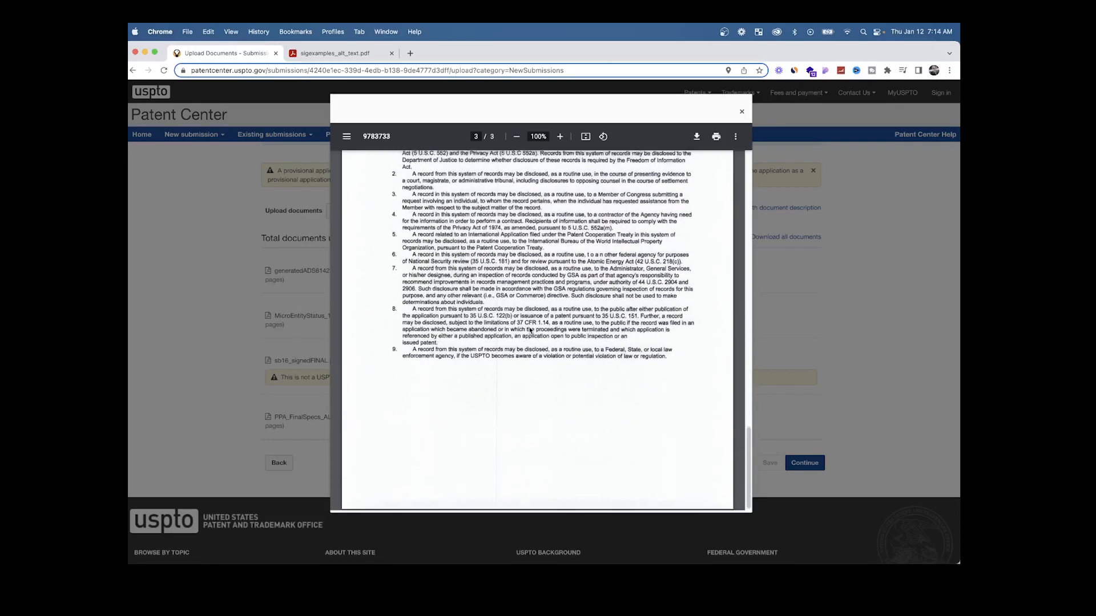
click(743, 113)
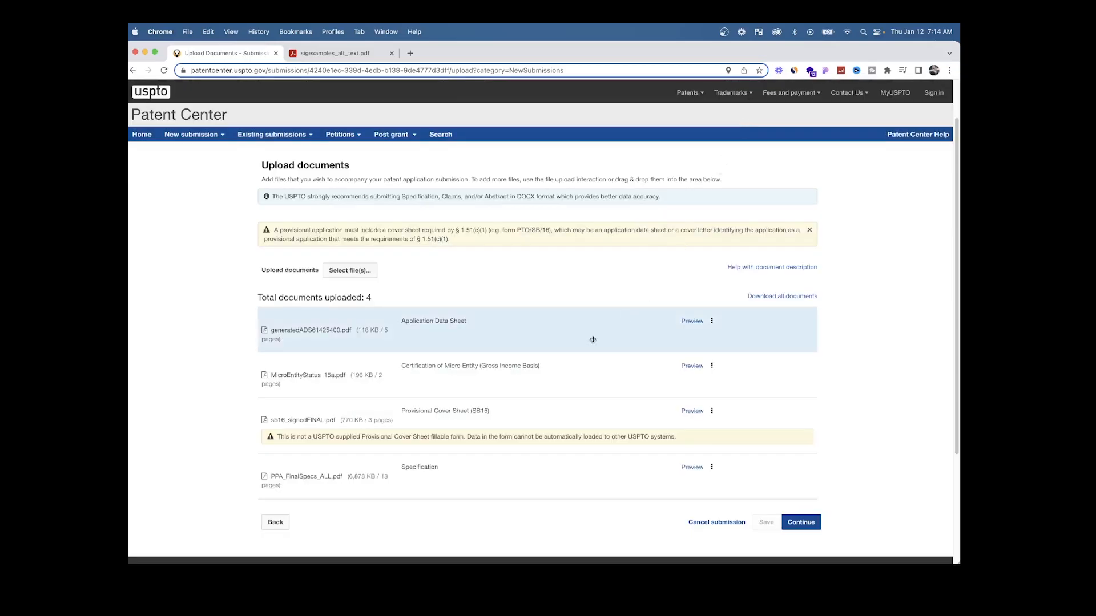
Preview the Specification (PPA_FinalSpecs_ALL.pdf) and look through its cover sheet, micro entity certification and specification pages
scroll(554, 401, down, 2)
scroll(556, 400, down, 2)
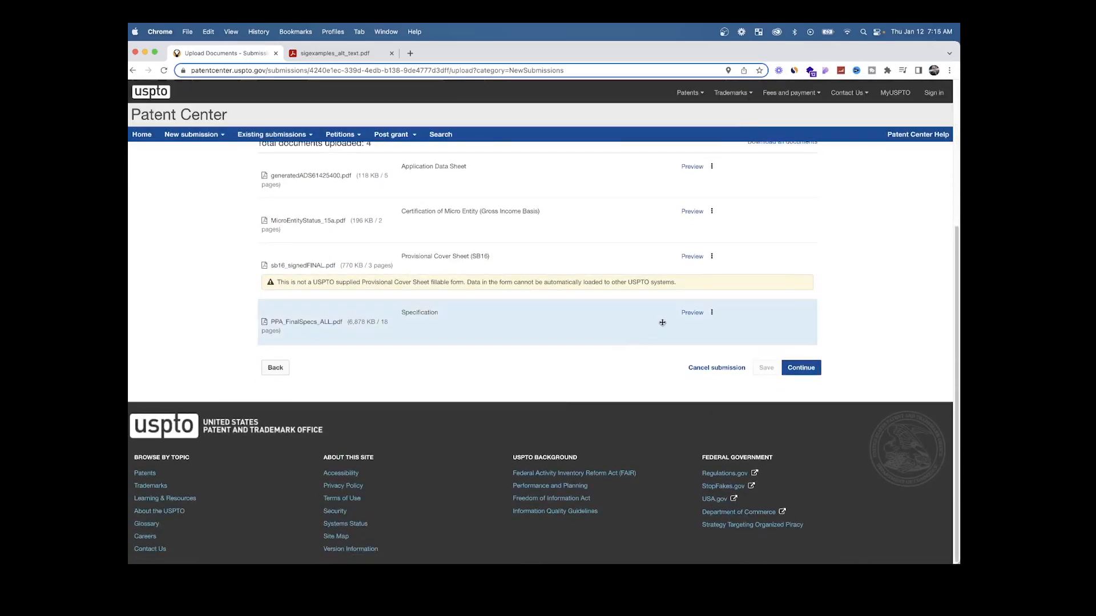
click(692, 313)
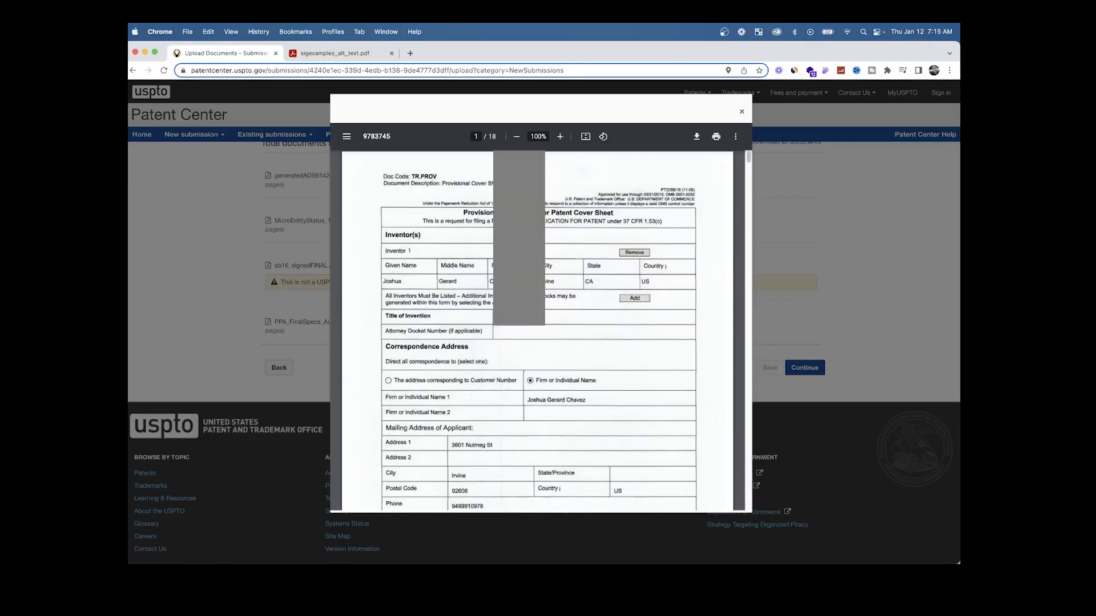
scroll(515, 274, down, 10)
scroll(514, 278, down, 15)
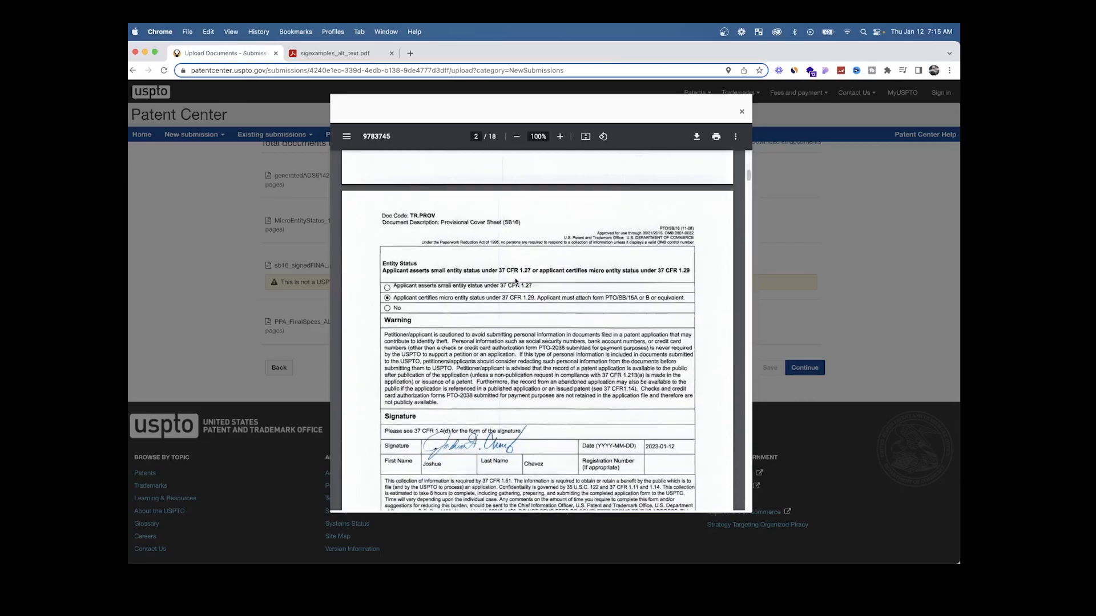
scroll(515, 278, down, 10)
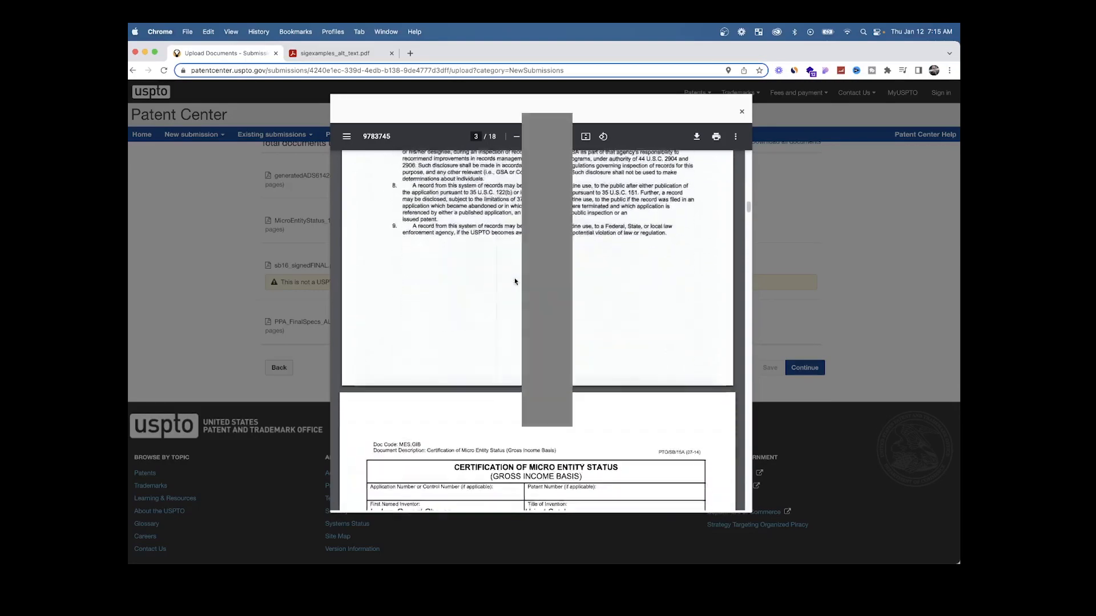
scroll(488, 328, down, 15)
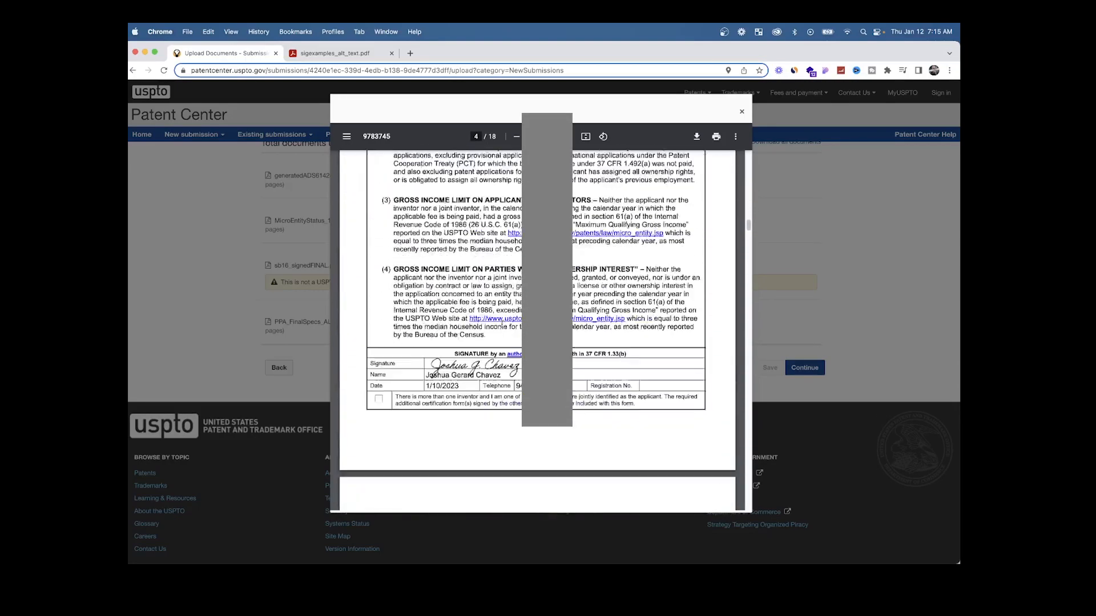
scroll(487, 329, down, 5)
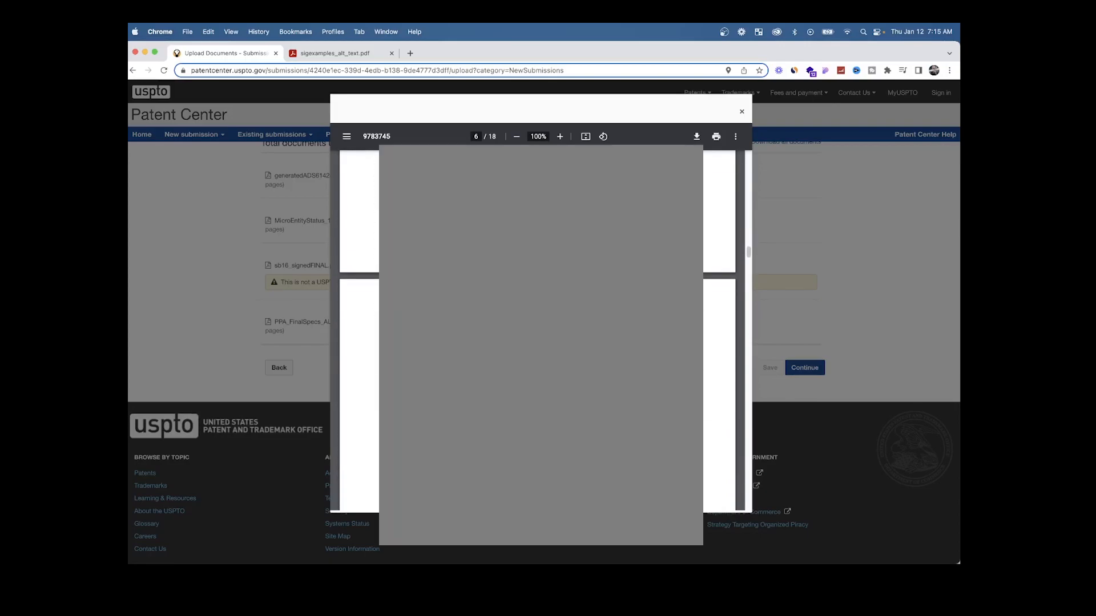
scroll(488, 328, down, 10)
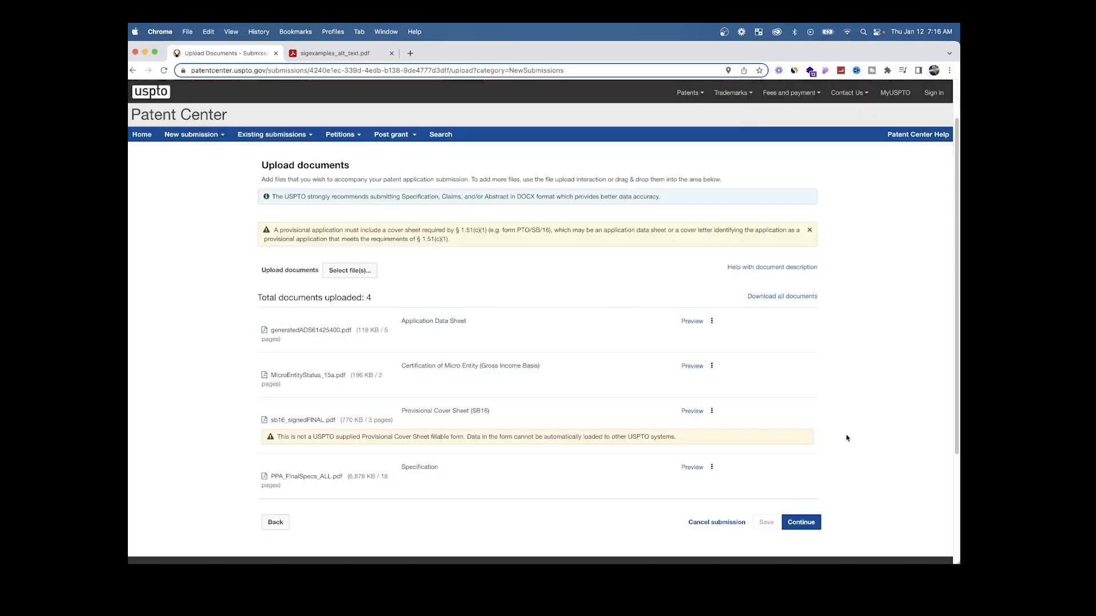
Continue to the fee stage, set the entity status to Micro with 18 specification pages, and proceed to the fee selection
scroll(847, 437, down, 2)
click(801, 451)
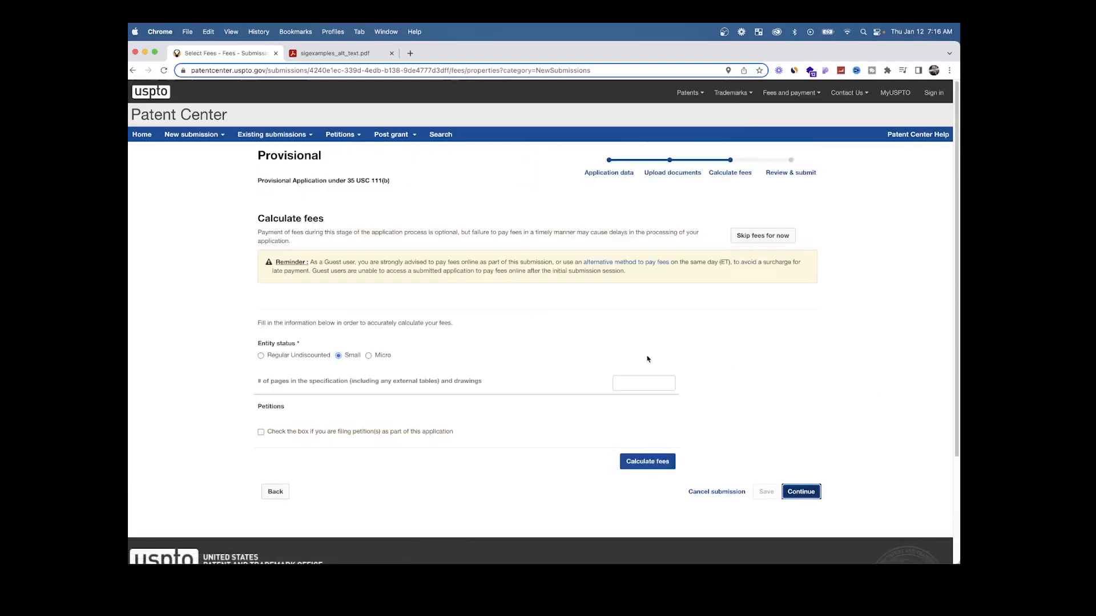
click(368, 355)
scroll(558, 410, down, 2)
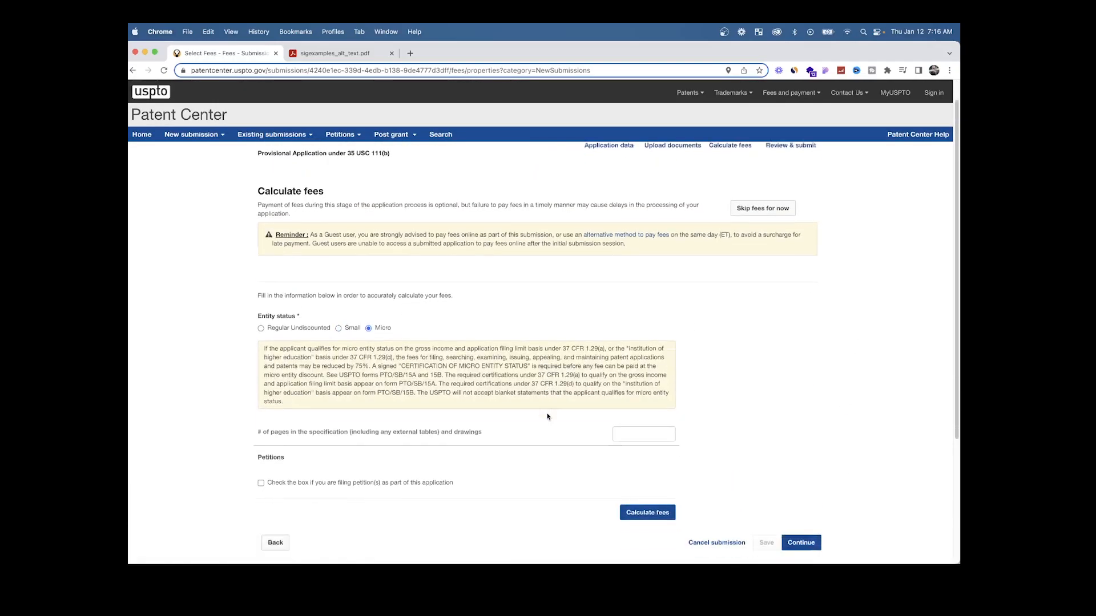
click(643, 389)
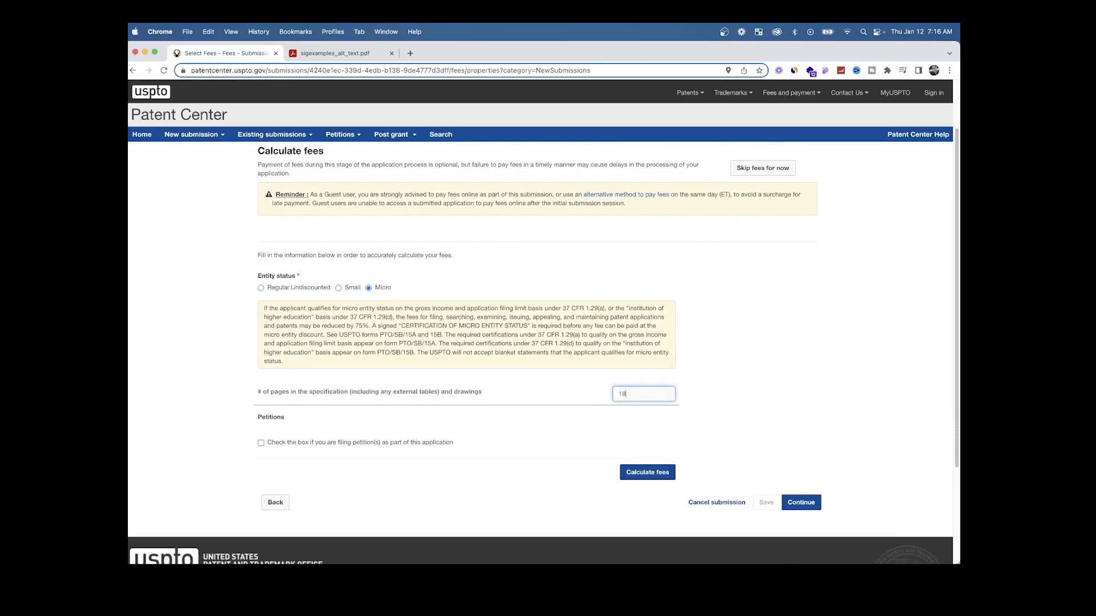
click(796, 400)
scroll(447, 463, down, 1)
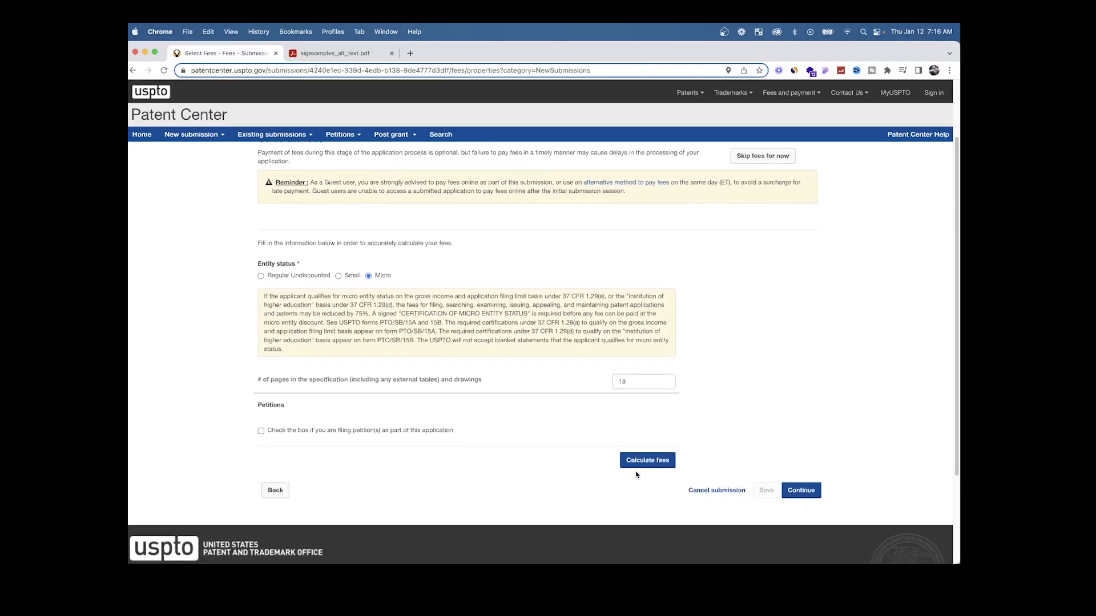
click(801, 491)
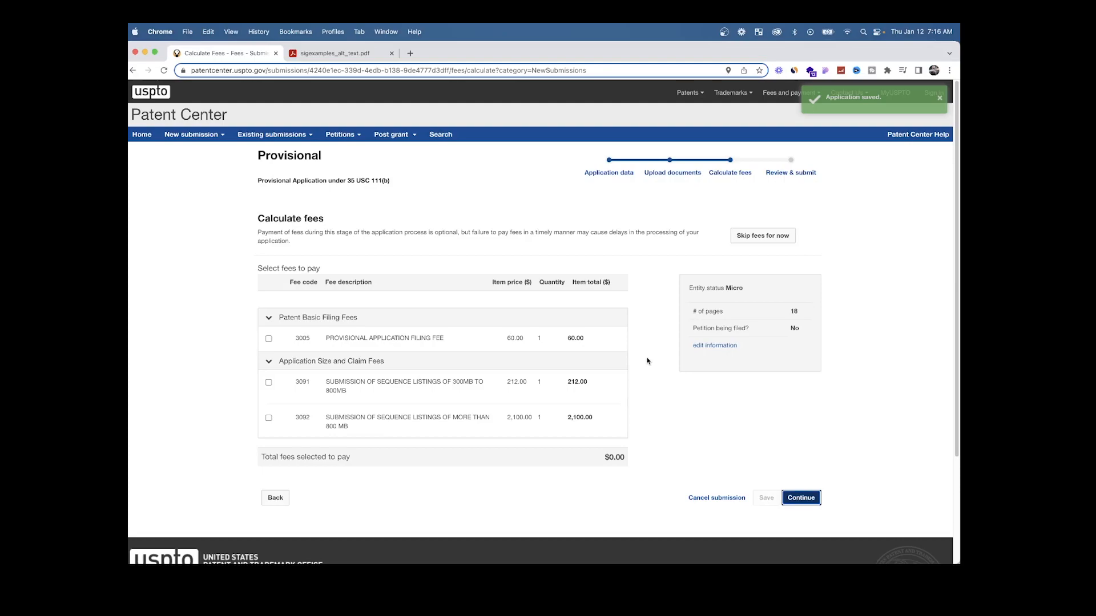
Select the provisional application filing fee (code 3005) for payment and continue to the review stage
drag(608, 338, 488, 335)
click(488, 335)
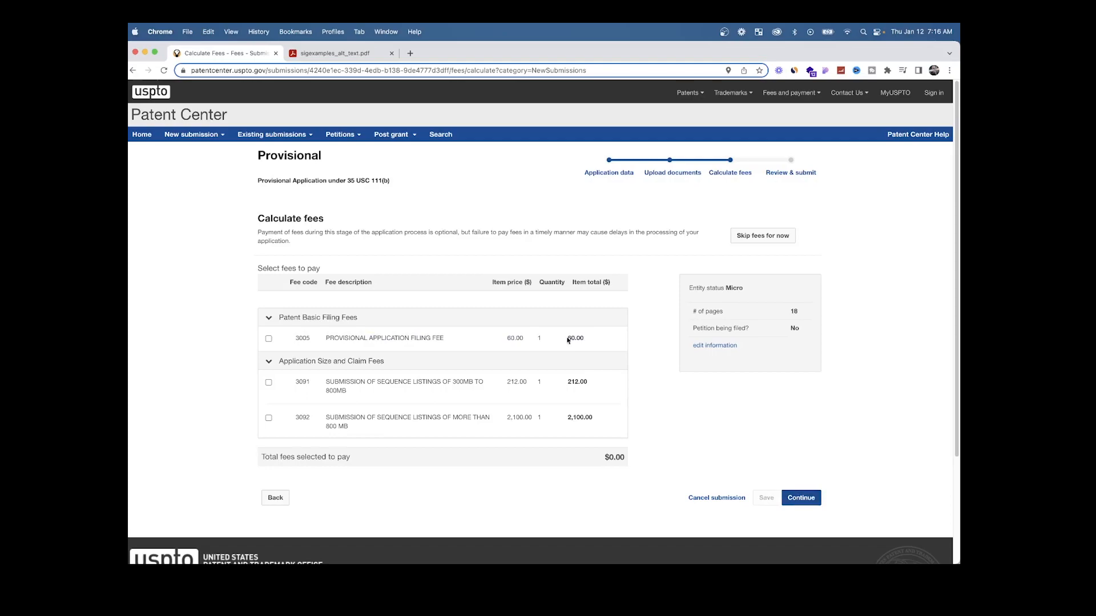
click(268, 339)
click(801, 497)
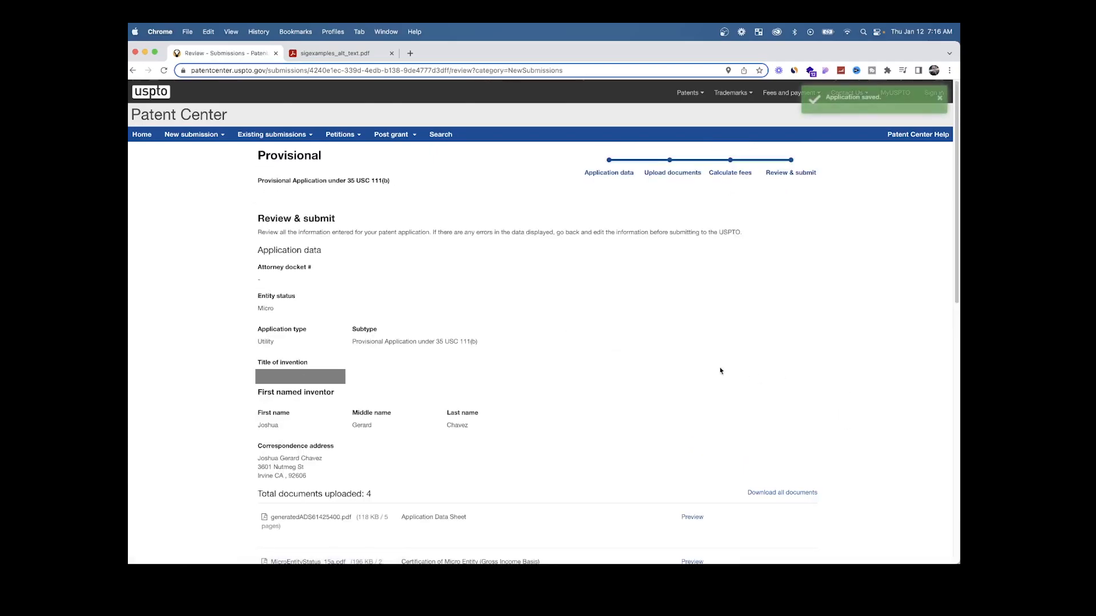
Review the application data, correspondence address, four uploaded documents and payment details before submission
scroll(616, 323, down, 2)
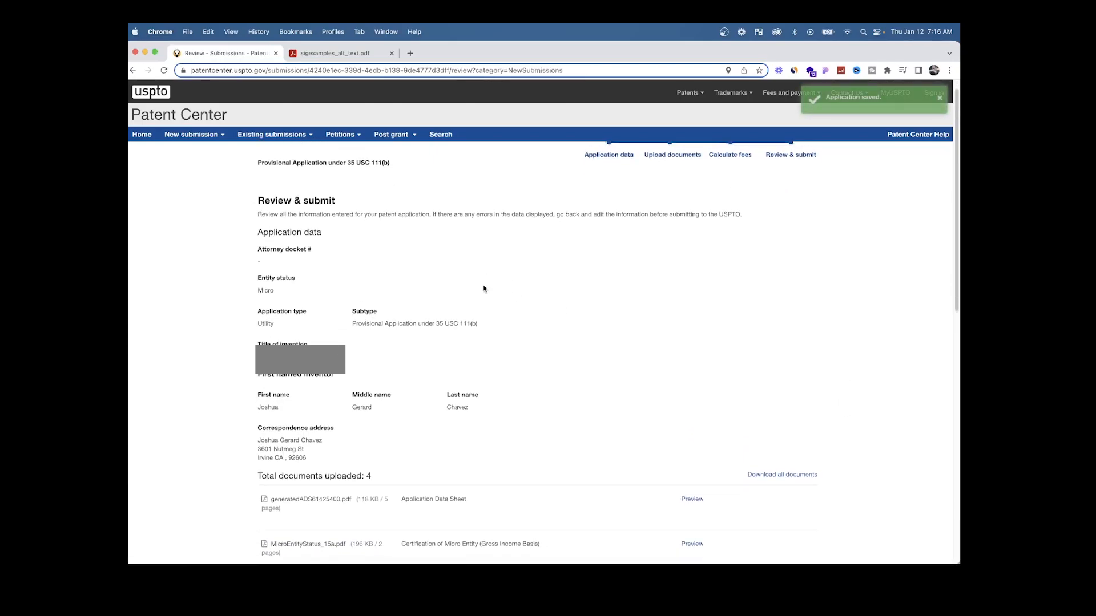
scroll(310, 314, down, 3)
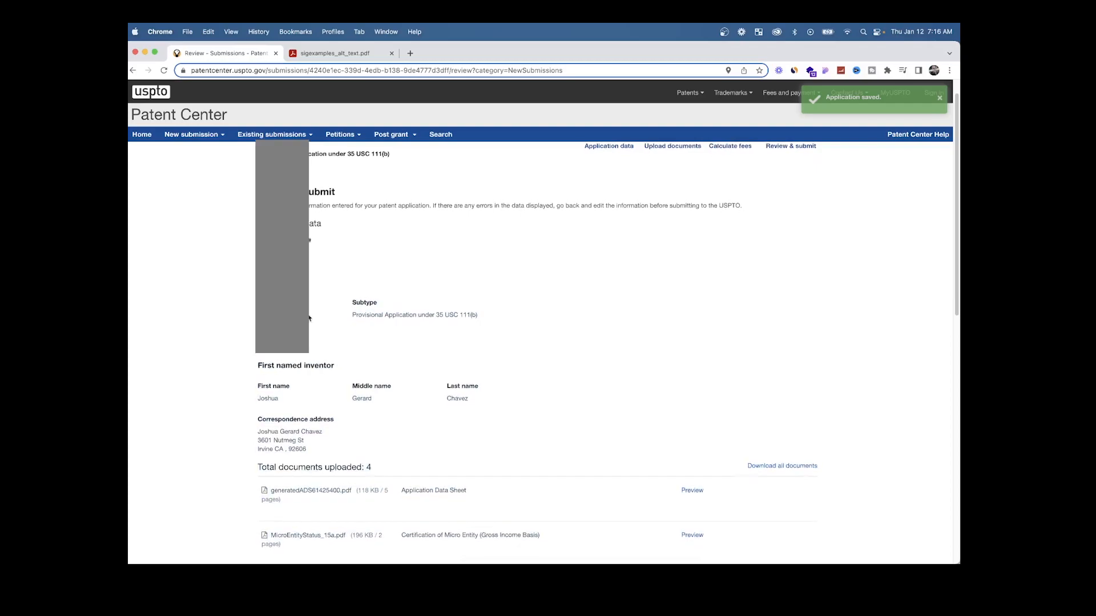
scroll(536, 342, down, 1)
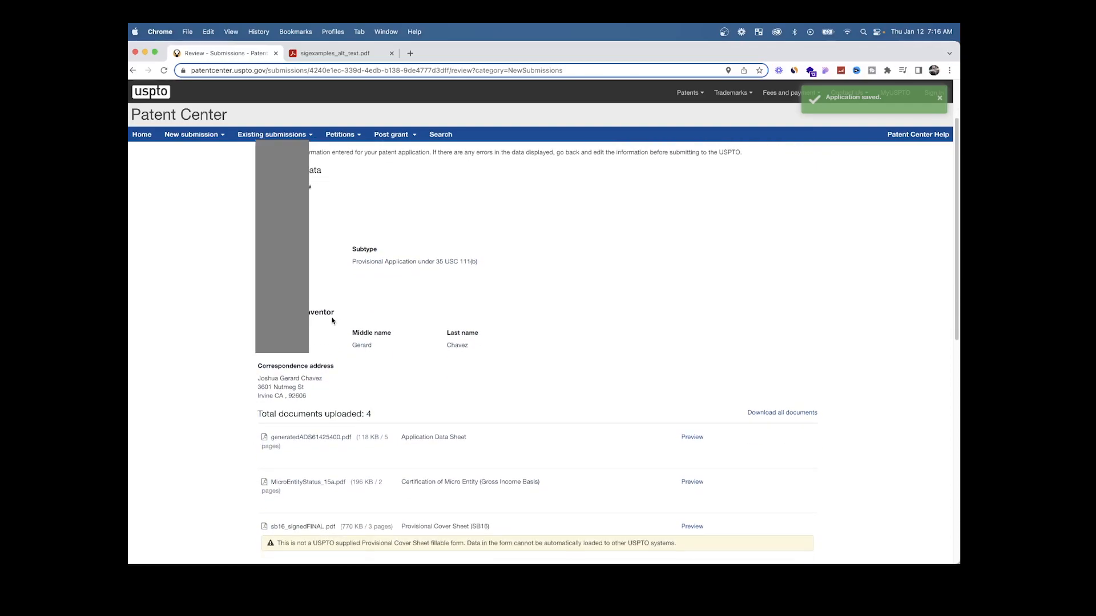
scroll(334, 323, down, 3)
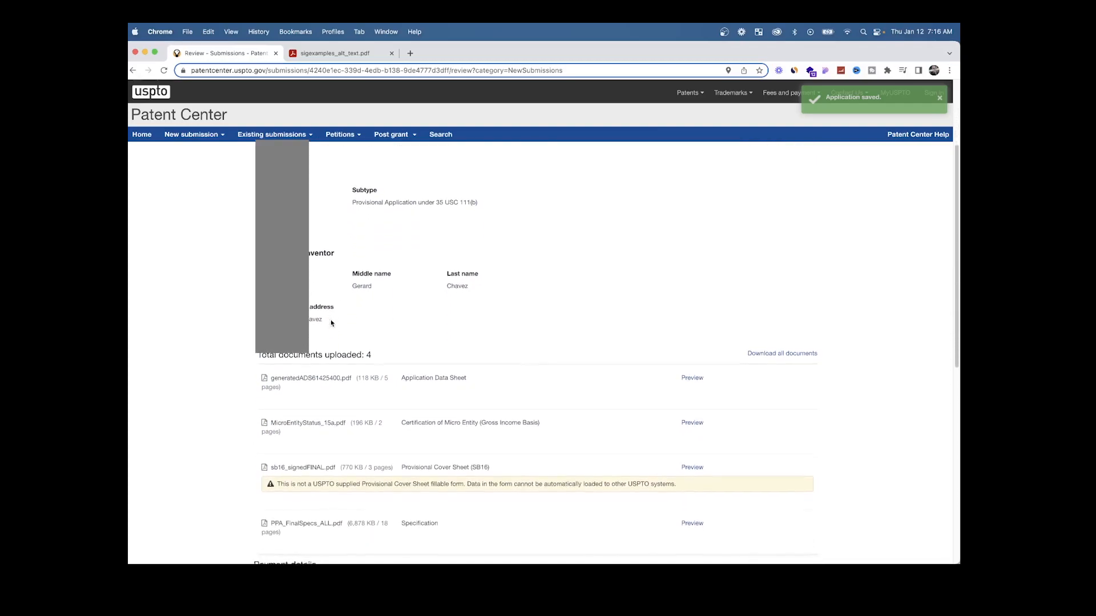
scroll(330, 321, down, 3)
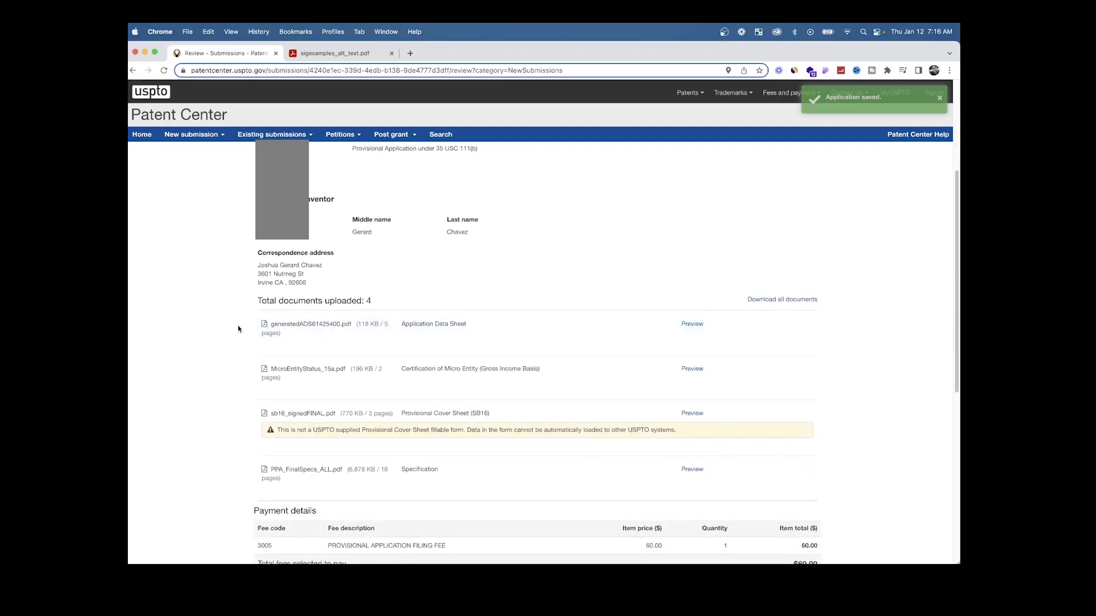
scroll(238, 328, down, 4)
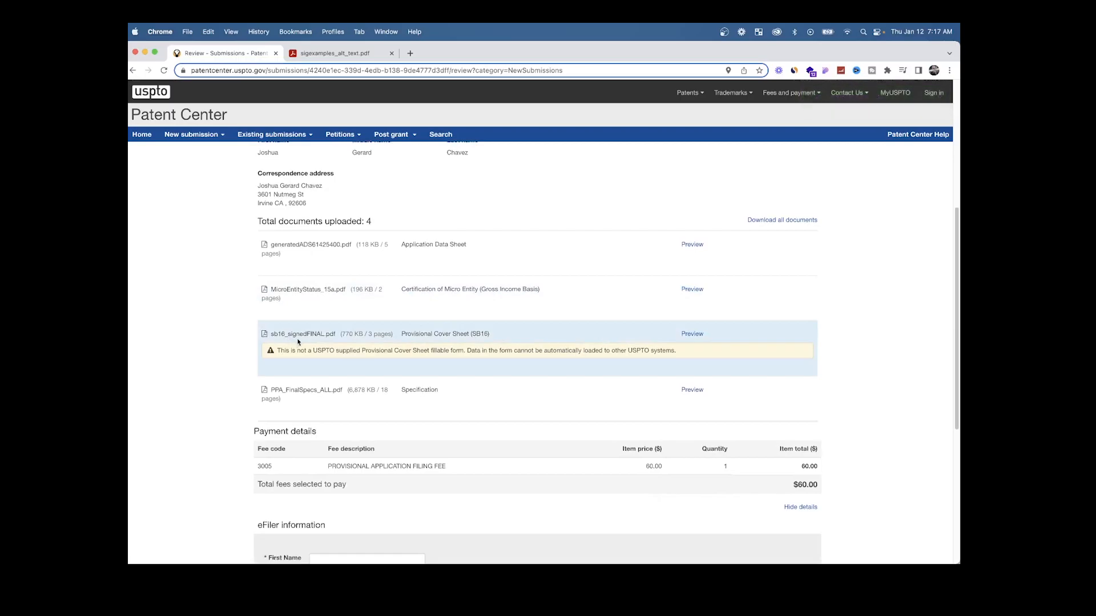
scroll(334, 373, down, 1)
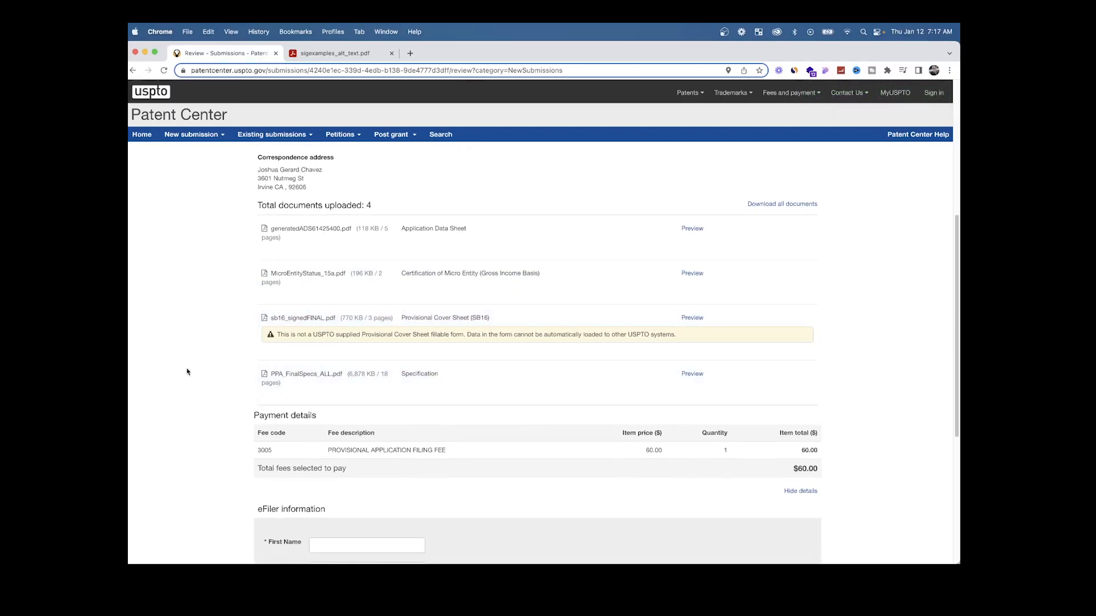
scroll(186, 371, down, 4)
scroll(564, 409, down, 5)
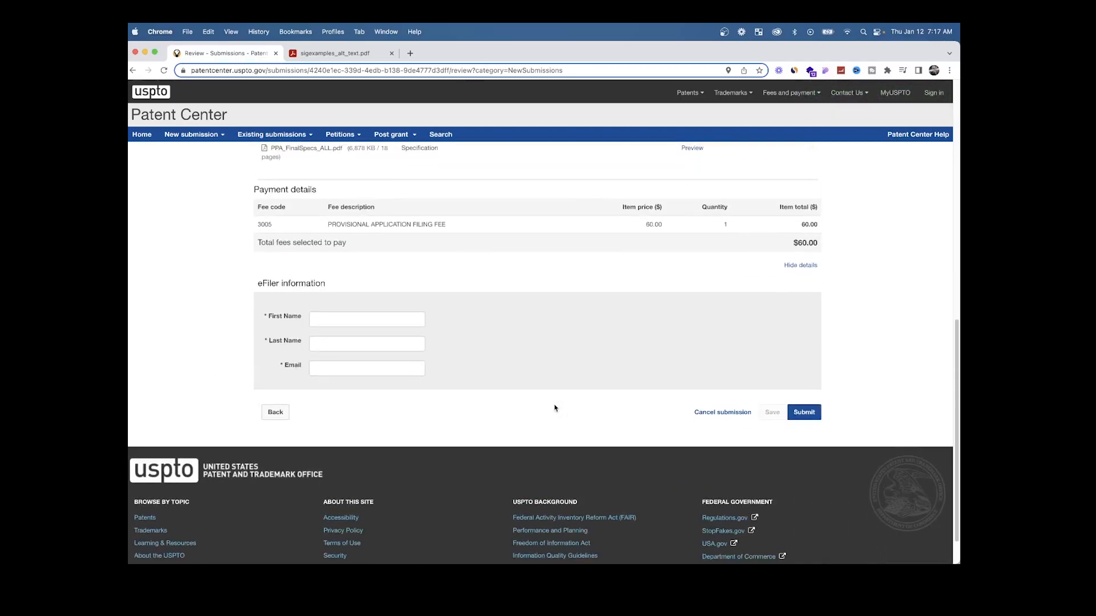
Fill in the eFiler's first name, last name and e-mail with the autofill entry, and submit the application
click(374, 320)
click(384, 347)
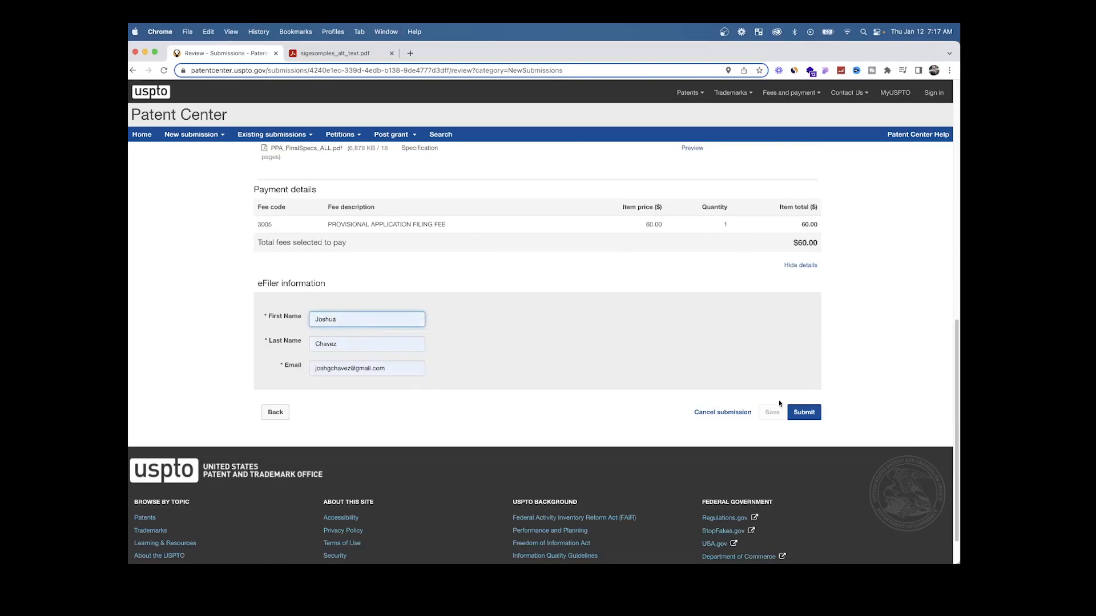
scroll(680, 376, up, 10)
scroll(681, 384, down, 8)
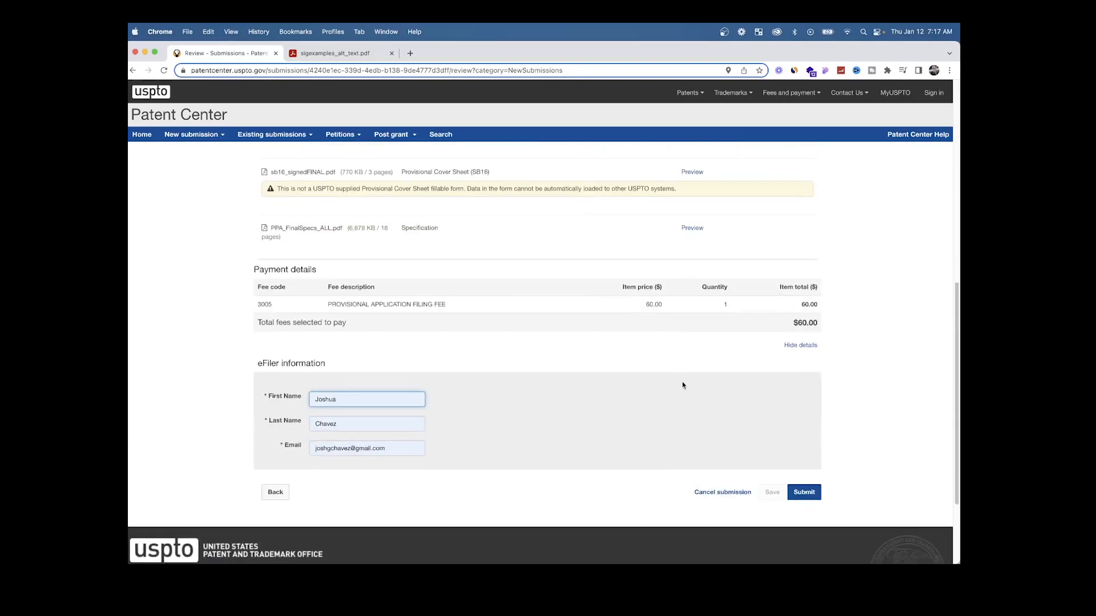
scroll(681, 384, down, 2)
click(804, 429)
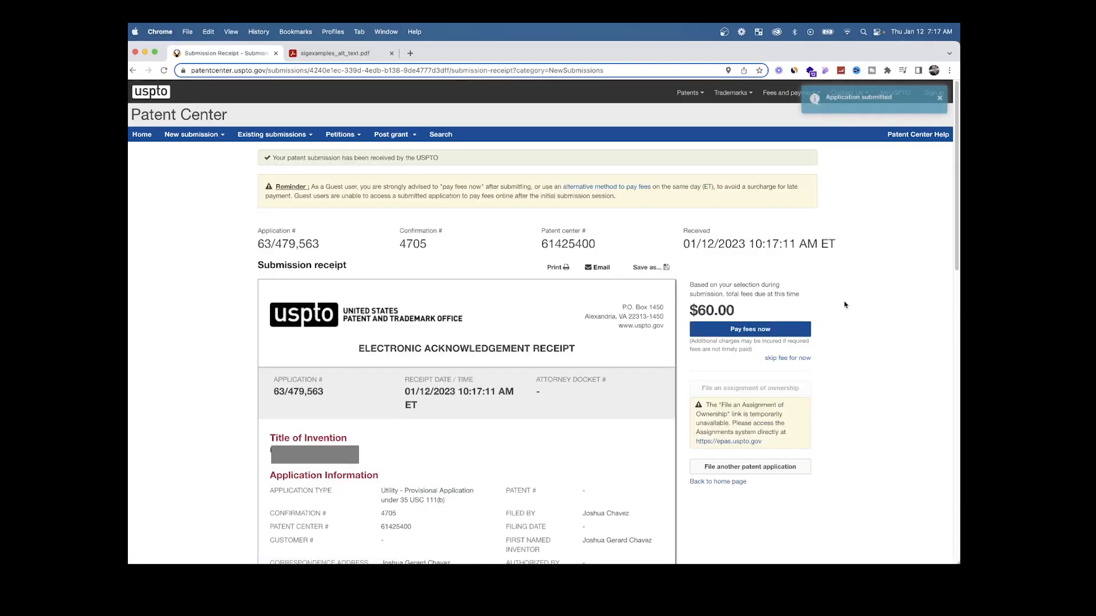
Read the submission confirmation and look through the electronic acknowledgement receipt, including its document list and digest
drag(258, 160, 446, 156)
click(444, 159)
scroll(240, 321, down, 5)
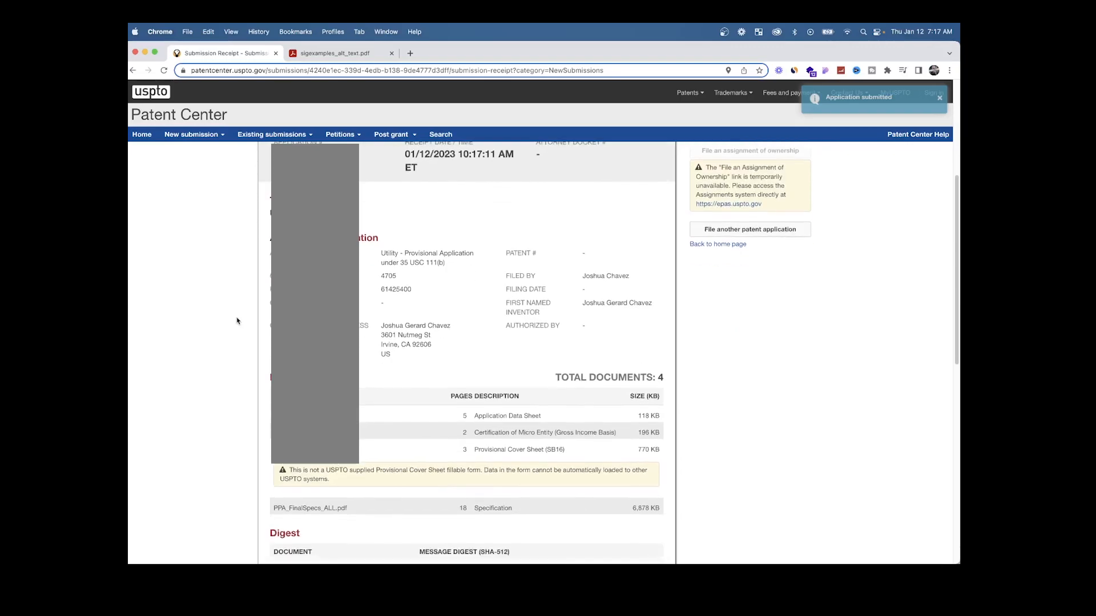
scroll(238, 321, down, 10)
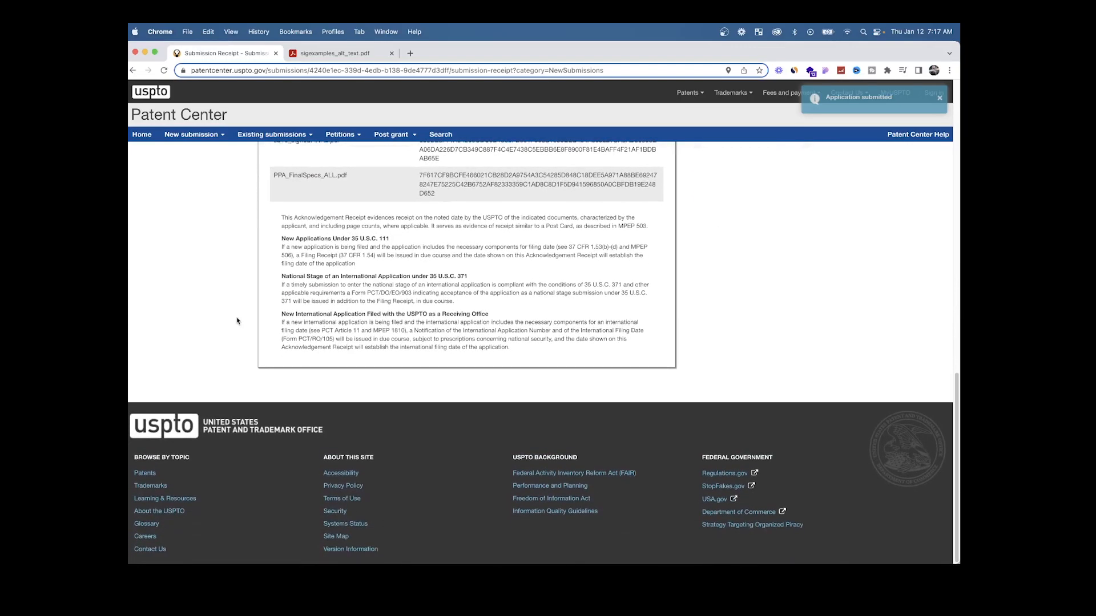
scroll(237, 321, up, 15)
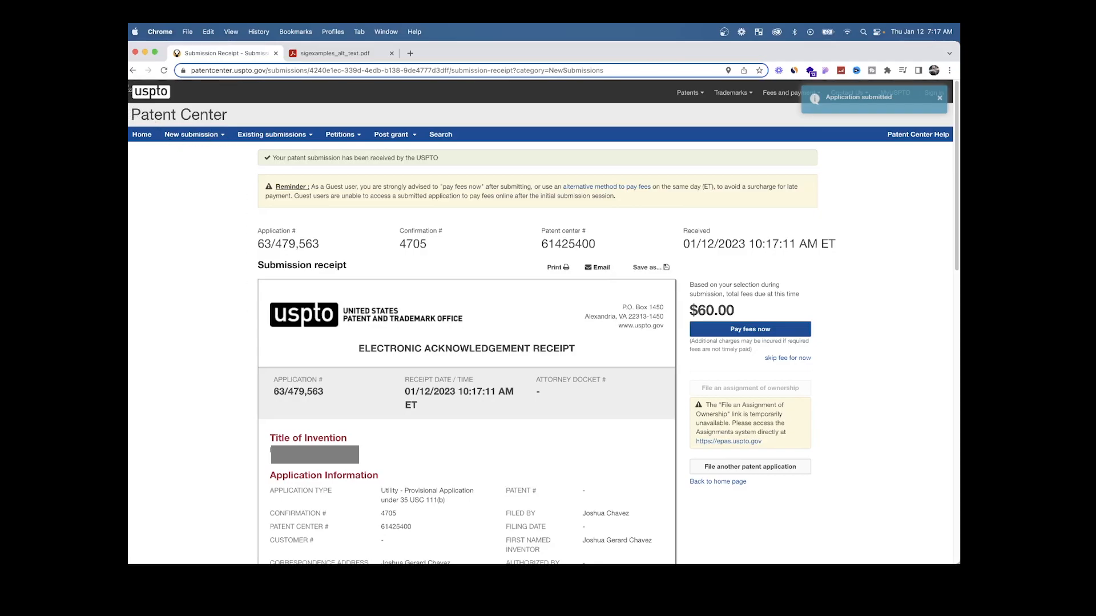
Capture three screenshots covering the submission receipt from its header through the document list, digest and closing notes
drag(129, 89, 926, 563)
scroll(849, 537, down, 6)
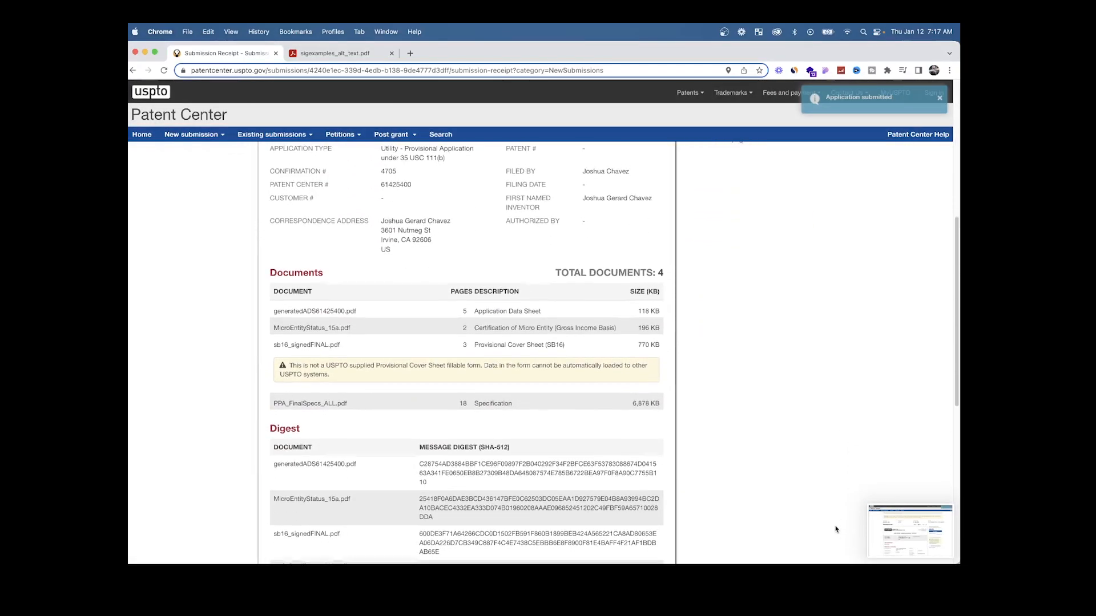
drag(906, 468, 128, 125)
scroll(297, 369, down, 5)
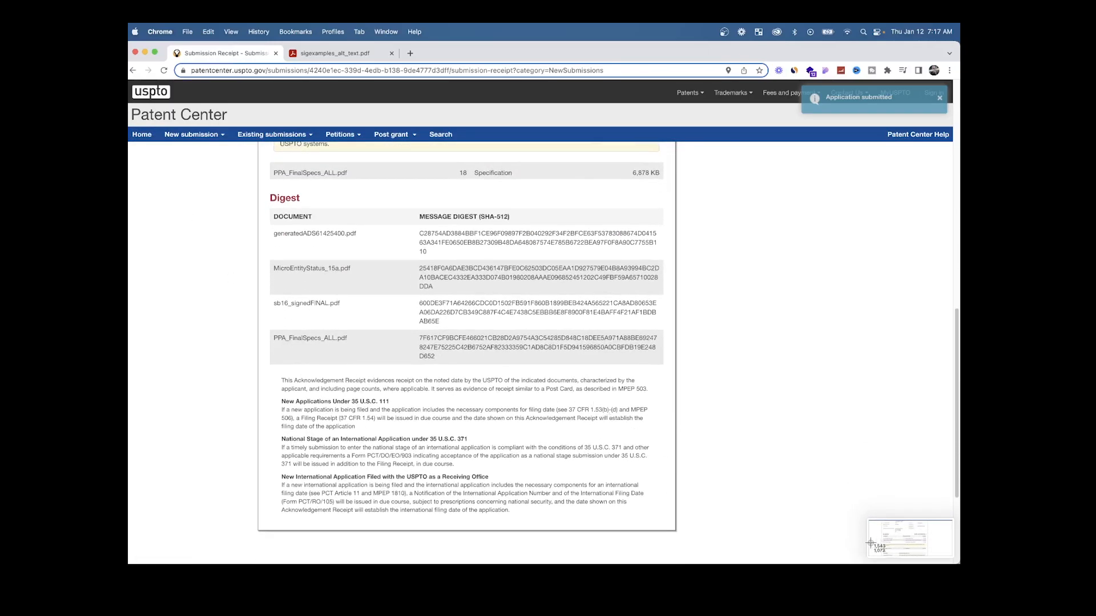
drag(863, 545, 129, 127)
scroll(362, 475, up, 5)
scroll(361, 475, up, 5)
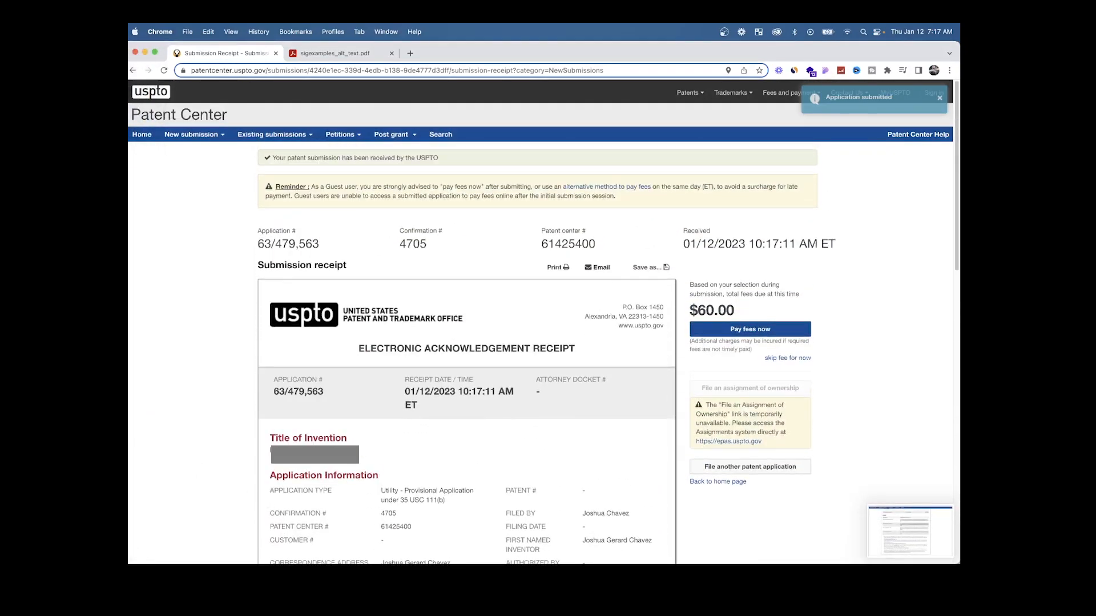
click(147, 444)
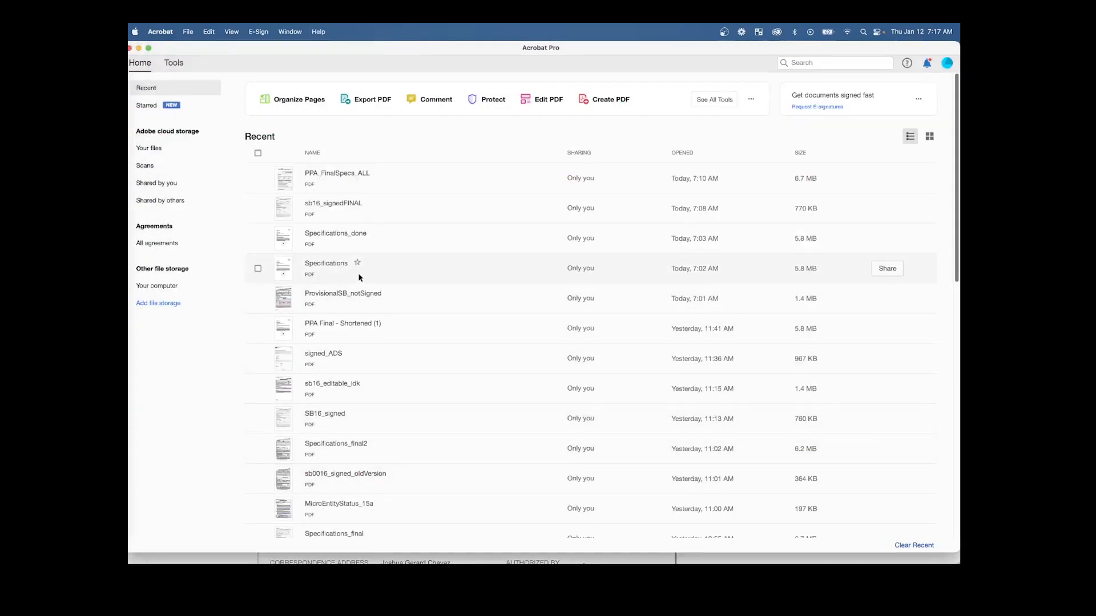
key(ctrl+Up)
click(468, 239)
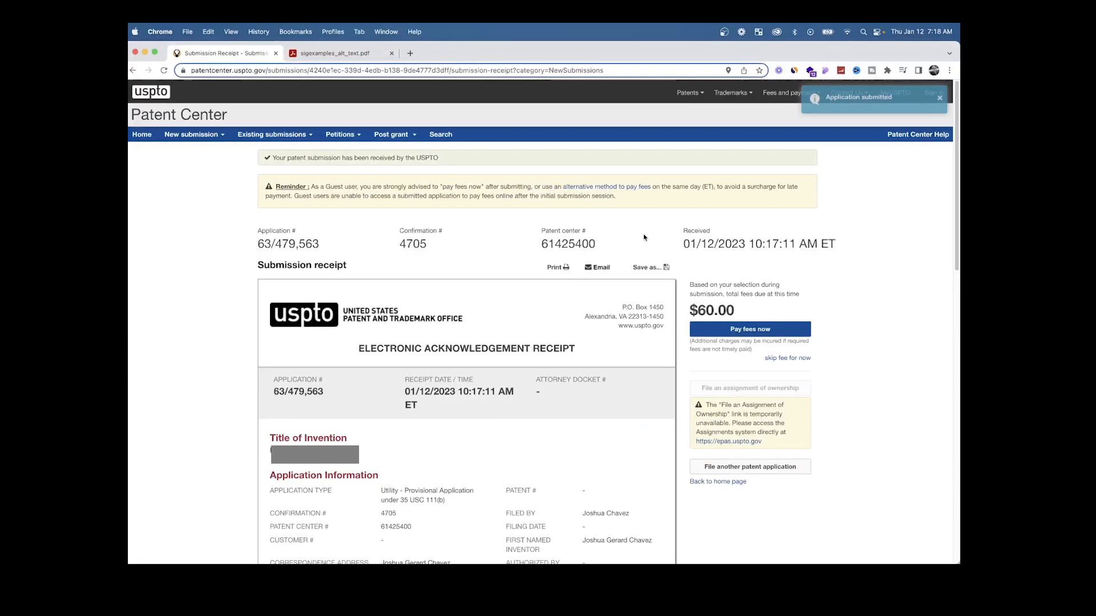